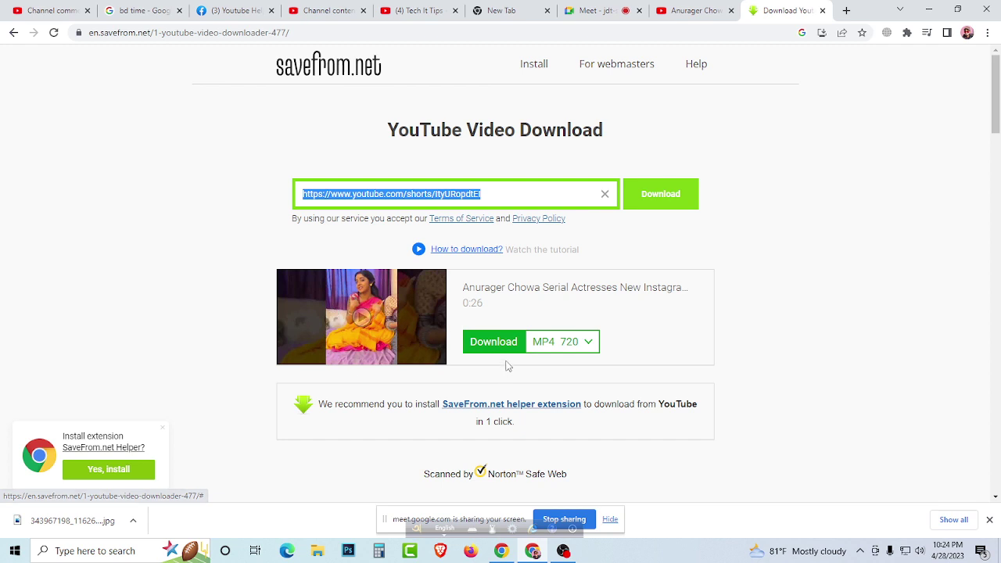
# Step: Download the Anurager Chowa YouTube short as an MP4 at 720 quality
pyautogui.click(578, 344)
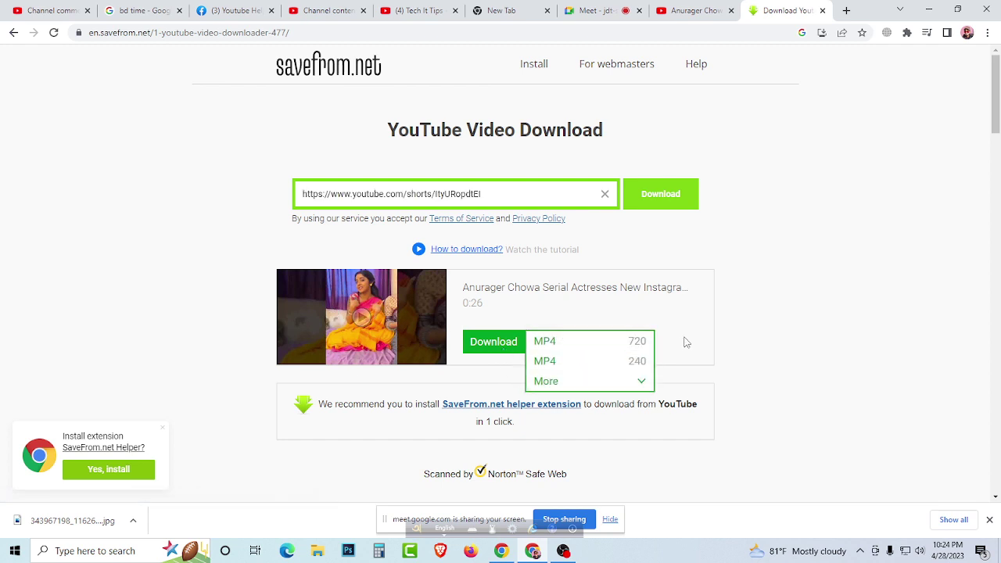
pyautogui.click(568, 348)
pyautogui.click(491, 341)
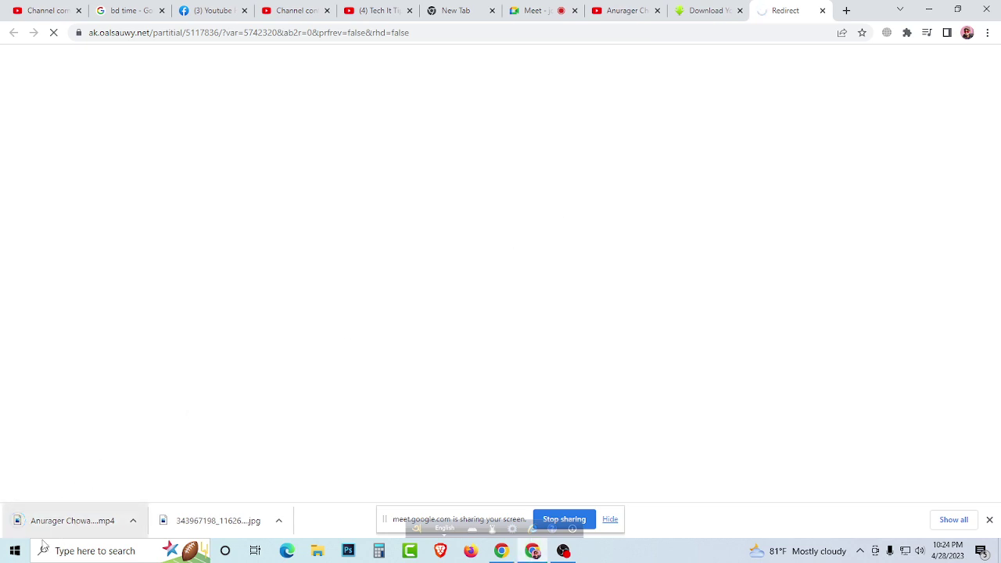
# Step: Switch to the Google Meet call and admit the waiting participant
pyautogui.click(543, 10)
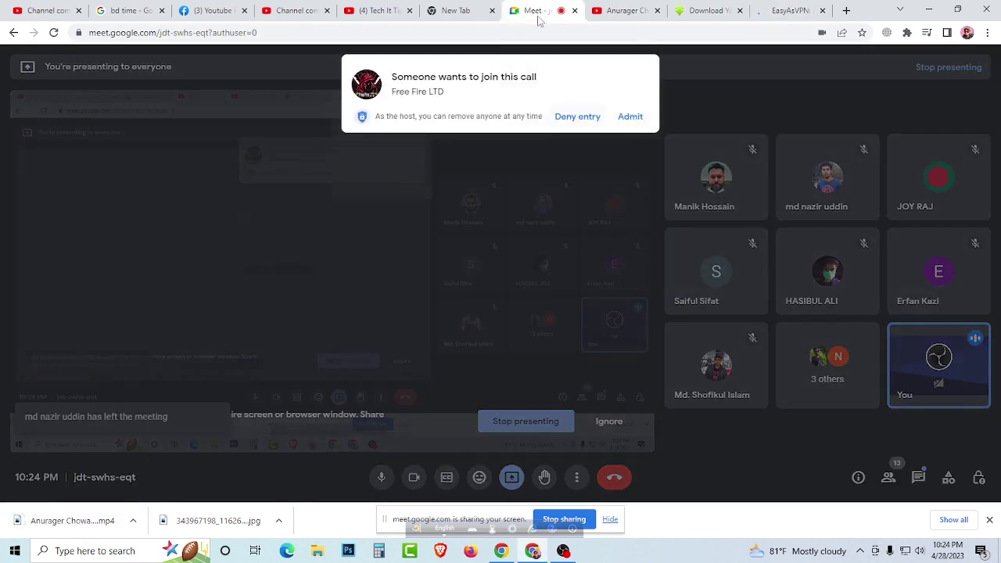
pyautogui.click(629, 118)
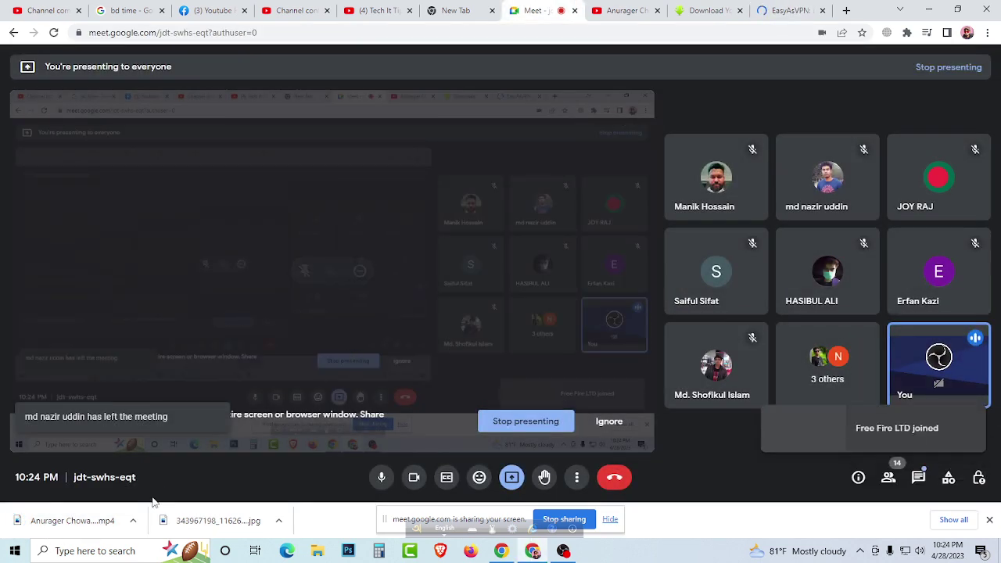
# Step: Show the downloaded Anurager Chowa MP4 in its folder and minimise the browser to expose the desktop
pyautogui.rightClick(59, 528)
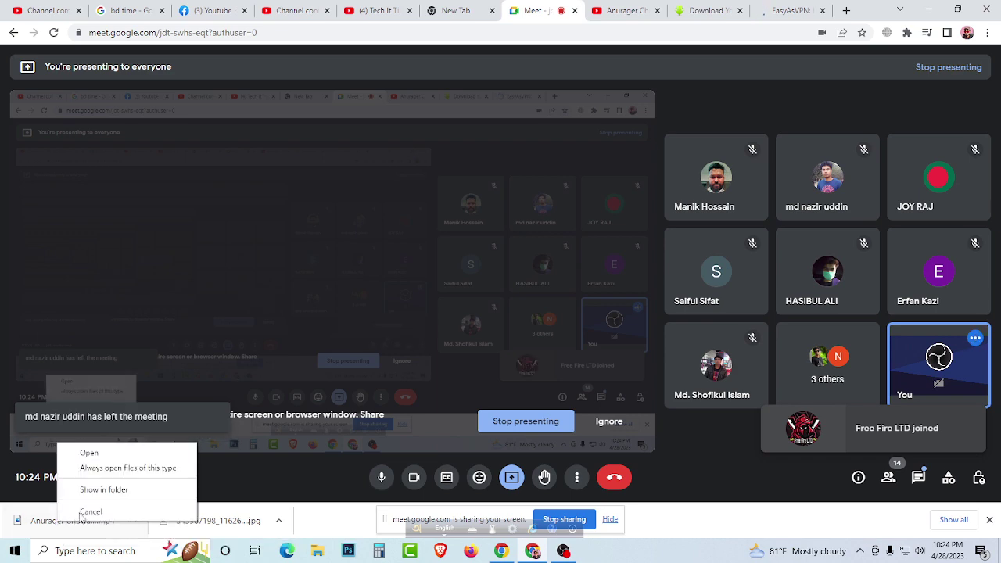
pyautogui.click(85, 495)
pyautogui.moveTo(274, 111); pyautogui.dragTo(793, 123)
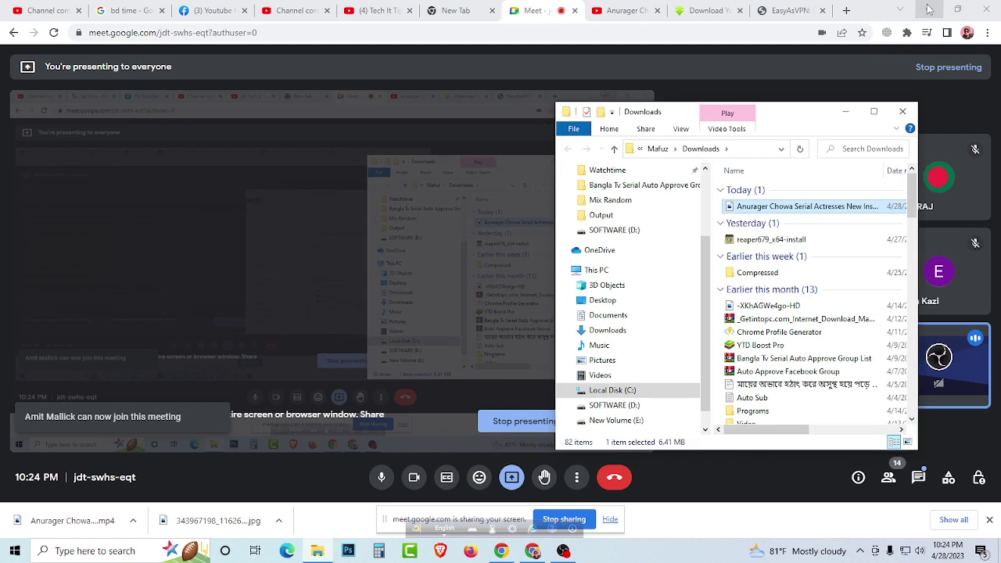
pyautogui.click(928, 9)
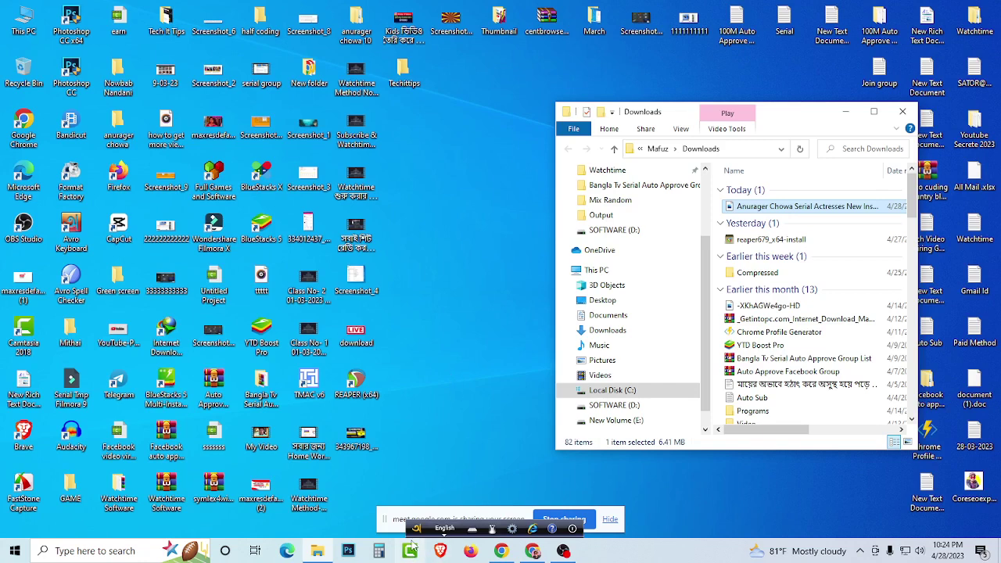
# Step: Launch Camtasia with a new project, declining the update check, and minimise its window
pyautogui.moveTo(417, 522); pyautogui.dragTo(727, 518)
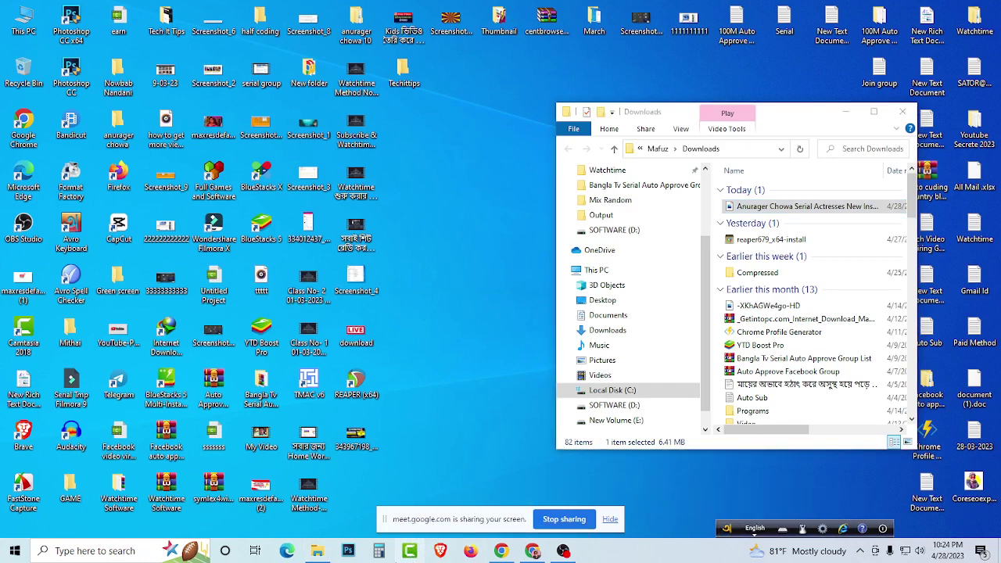
pyautogui.click(410, 551)
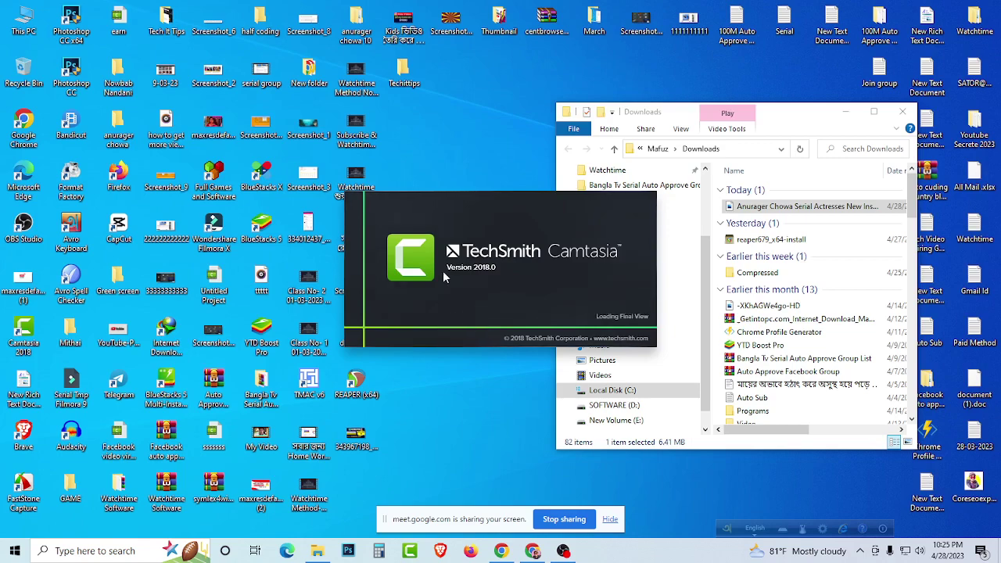
pyautogui.rightClick(451, 162)
pyautogui.click(478, 181)
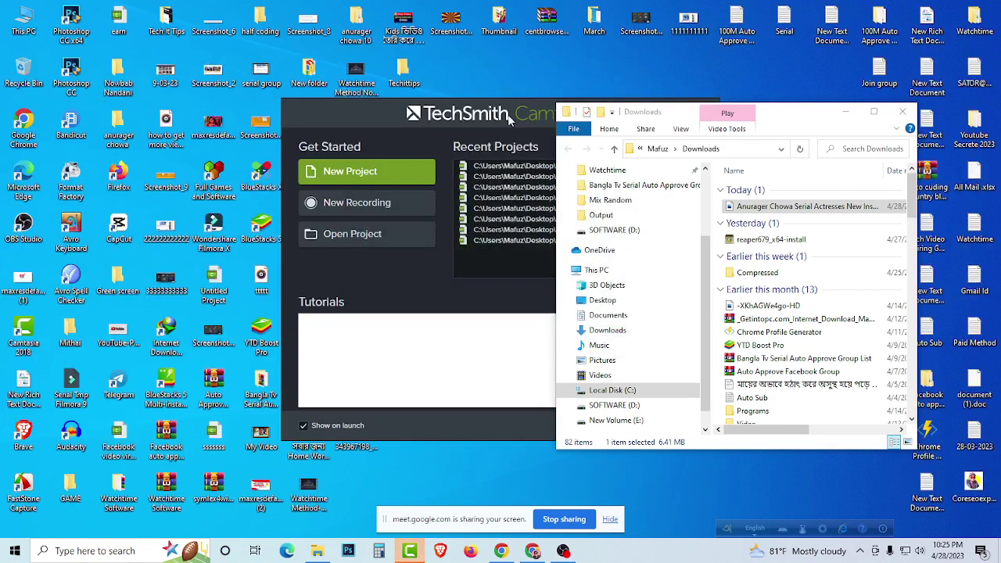
pyautogui.click(235, 172)
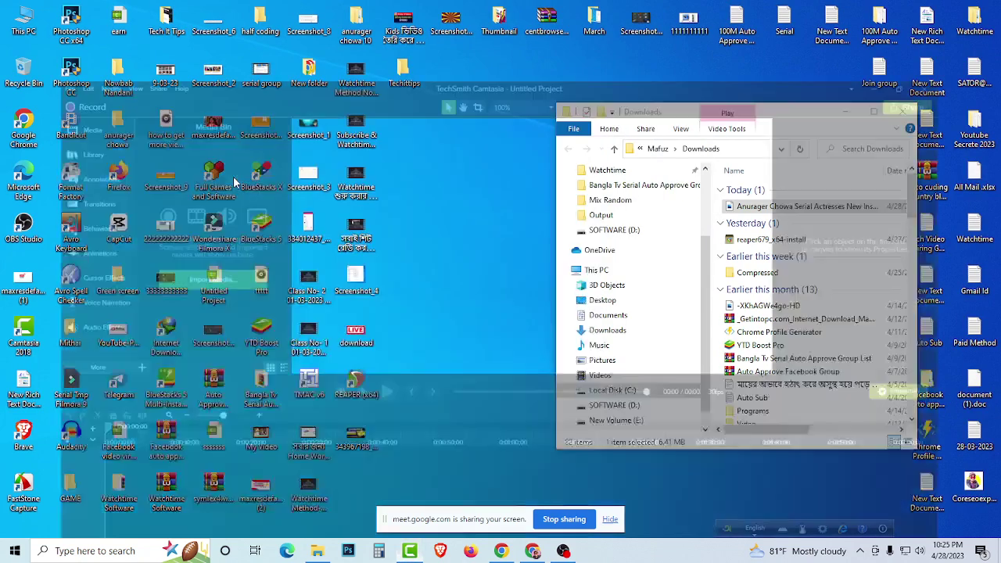
pyautogui.click(634, 359)
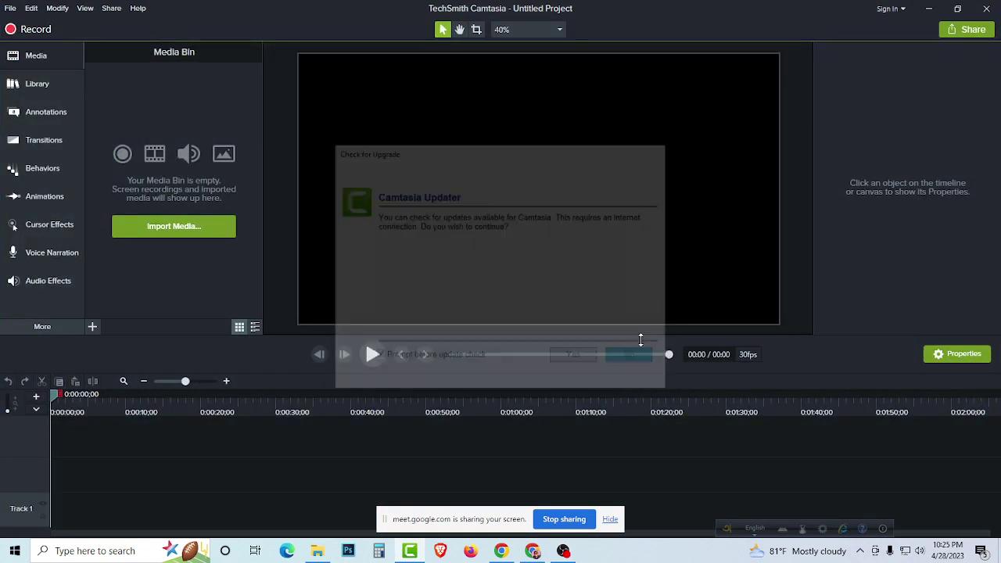
pyautogui.click(930, 11)
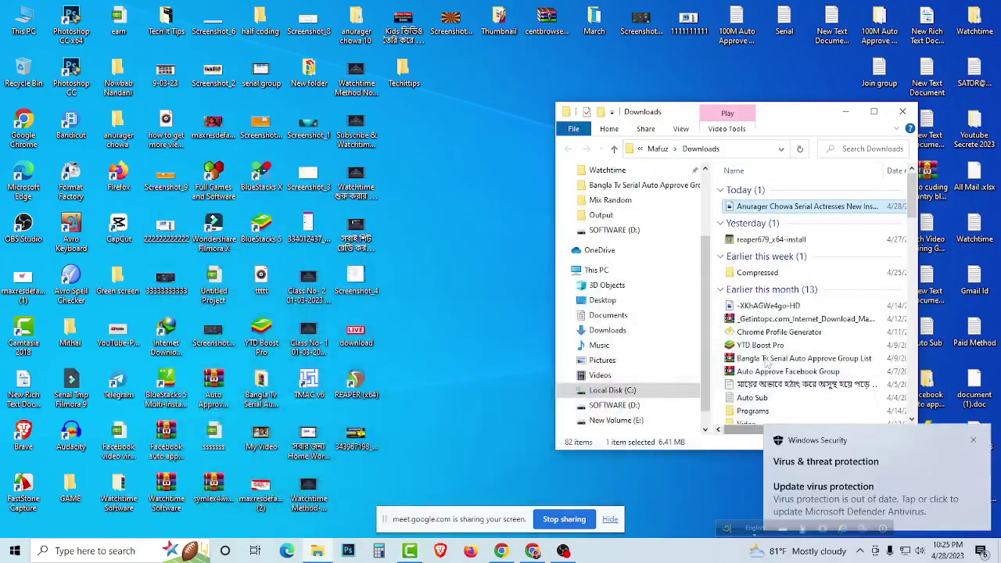
# Step: Move the downloaded Anurager Chowa video from the Downloads folder to an empty area of the desktop
pyautogui.moveTo(786, 119); pyautogui.dragTo(721, 92)
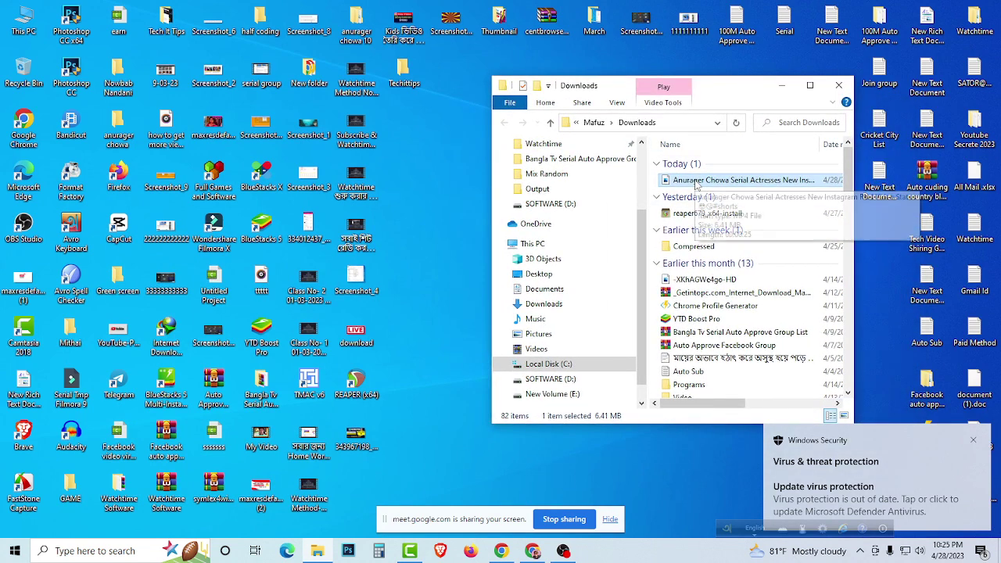
pyautogui.moveTo(695, 181); pyautogui.dragTo(449, 342)
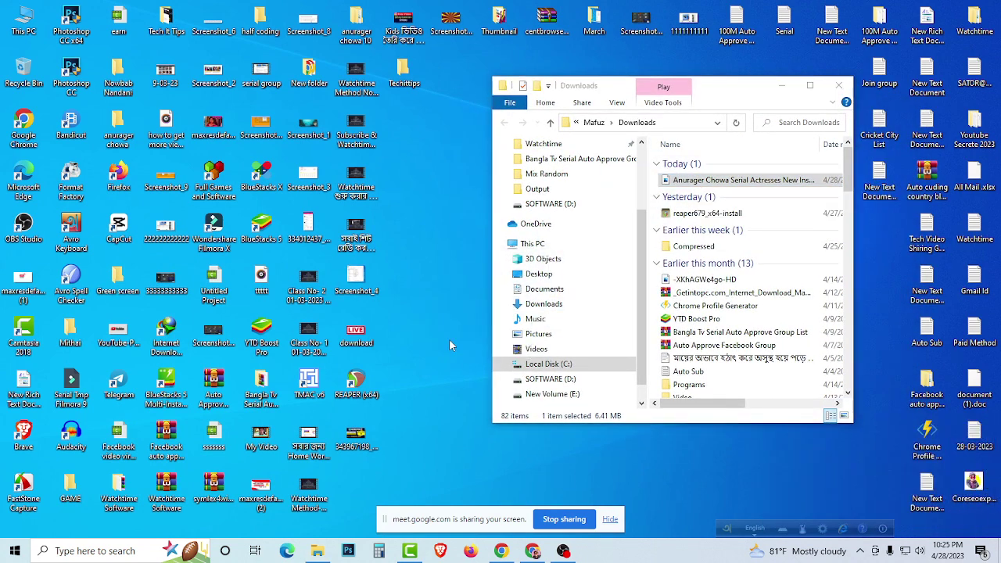
pyautogui.moveTo(712, 92); pyautogui.dragTo(896, 231)
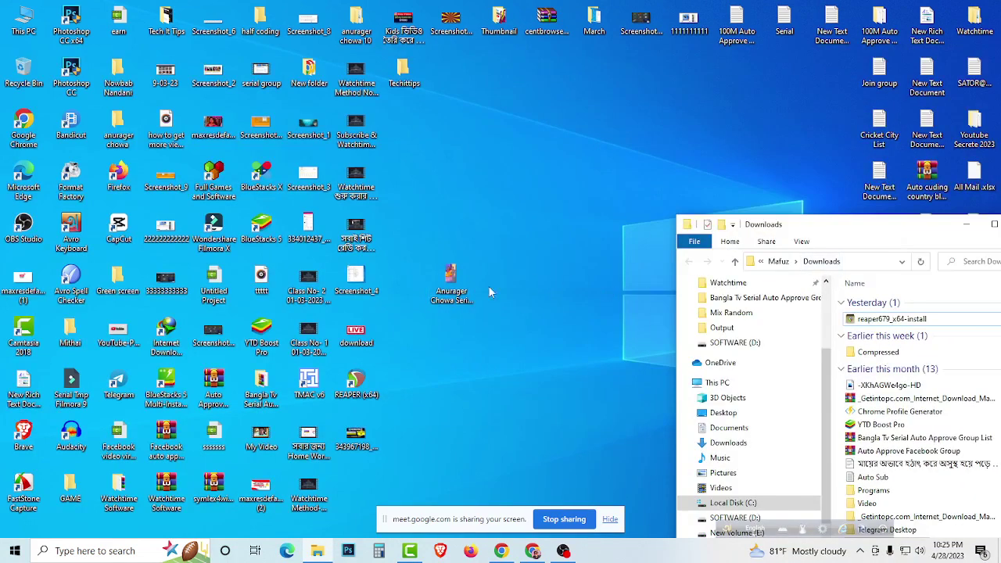
pyautogui.moveTo(451, 286); pyautogui.dragTo(546, 207)
# Step: Rename the Anurager Chowa video file on the desktop as sh
pyautogui.rightClick(545, 205)
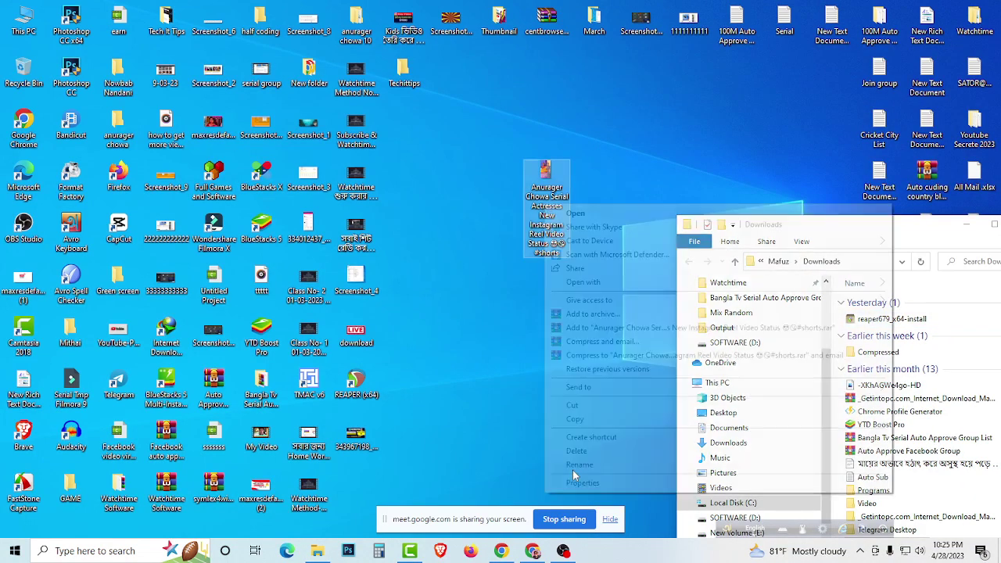
pyautogui.click(578, 466)
pyautogui.write('sh')
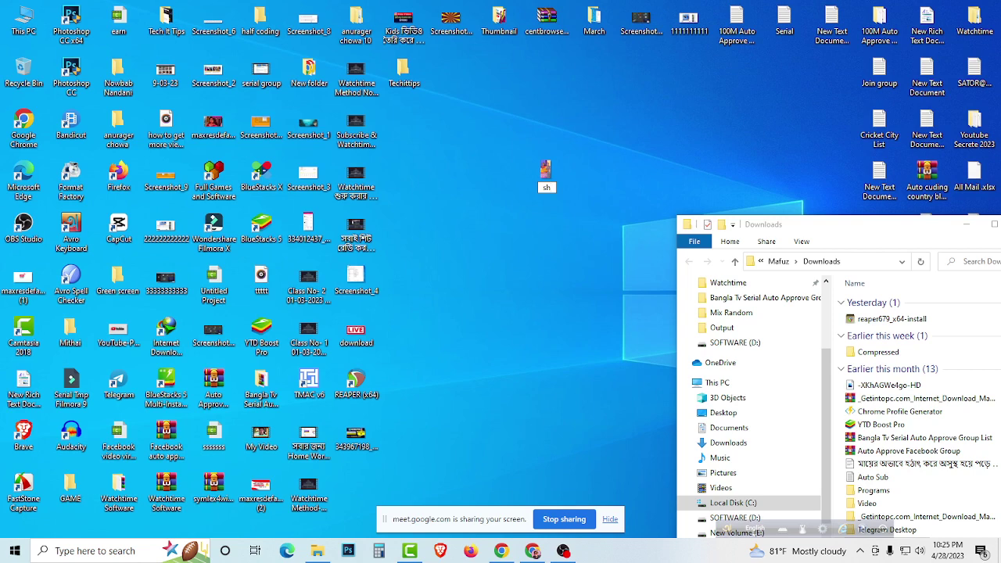
pyautogui.press('/')
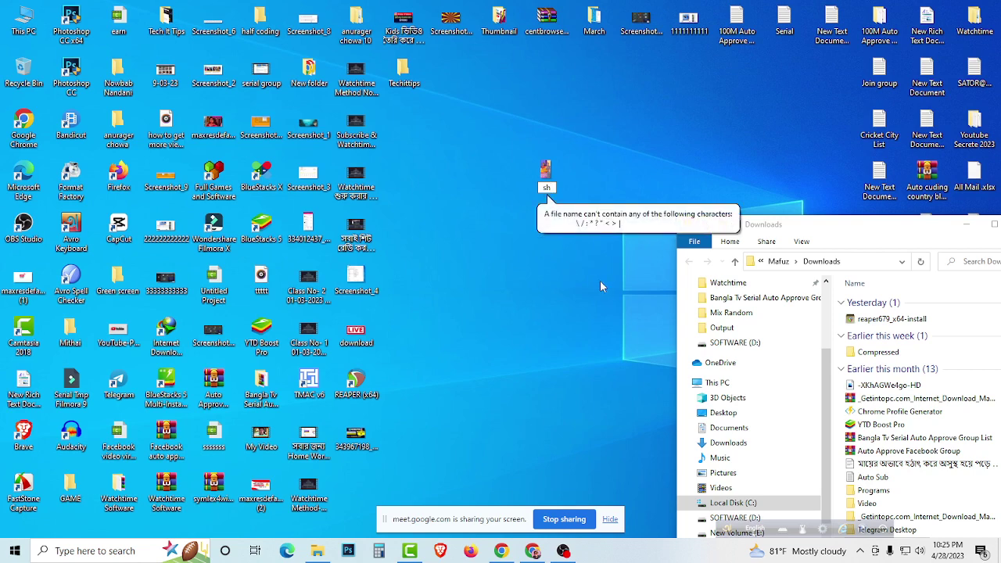
pyautogui.press('Return')
pyautogui.hotkey('shift', 'F10')
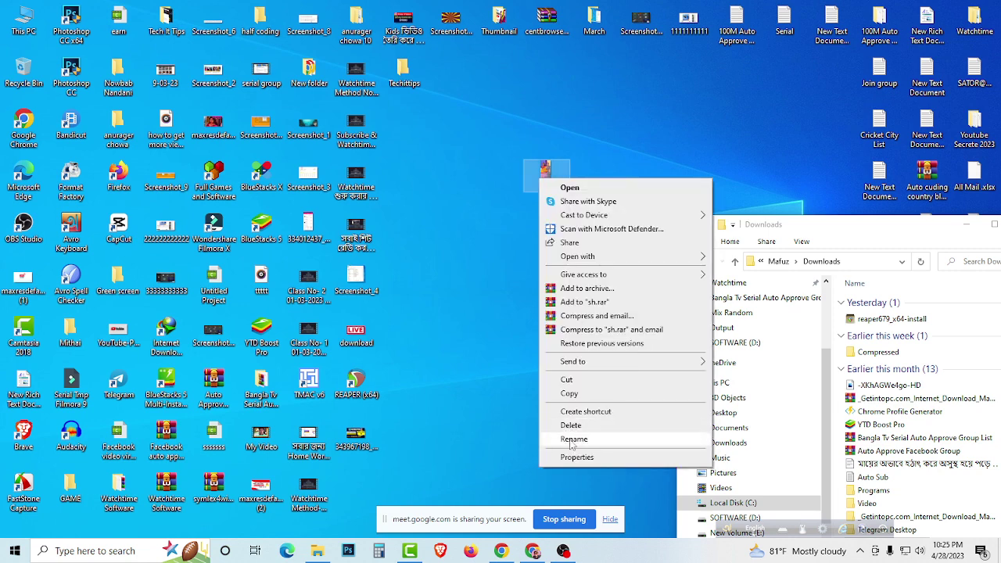
pyautogui.click(576, 438)
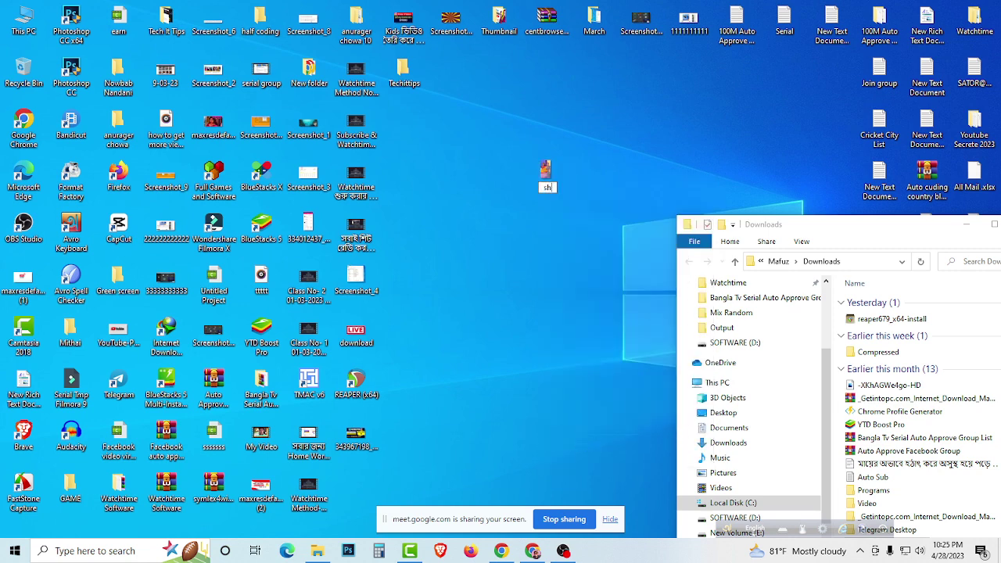
pyautogui.press('Return')
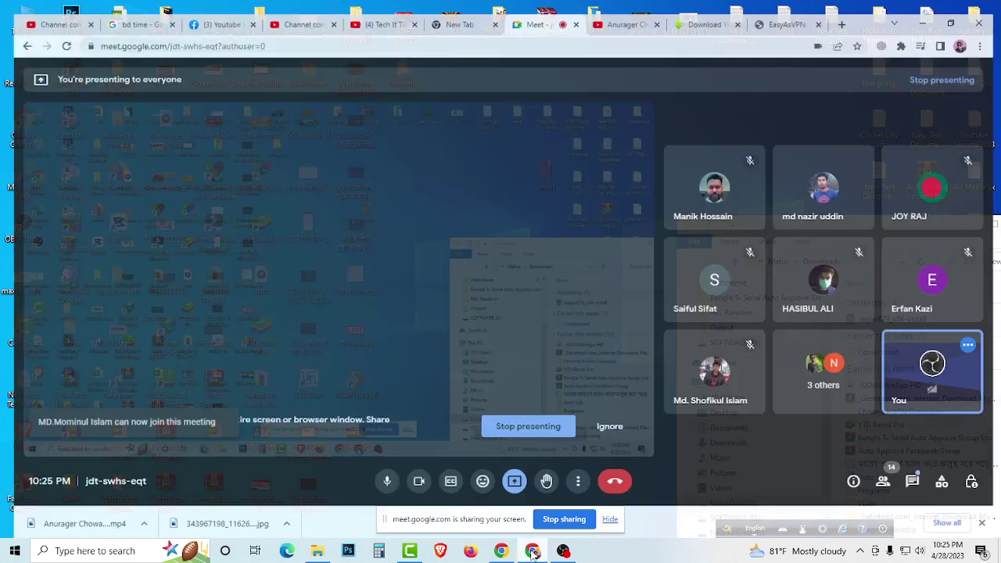
# Step: Return to the short's YouTube page in Chrome and go to the YouTube home page
pyautogui.click(532, 550)
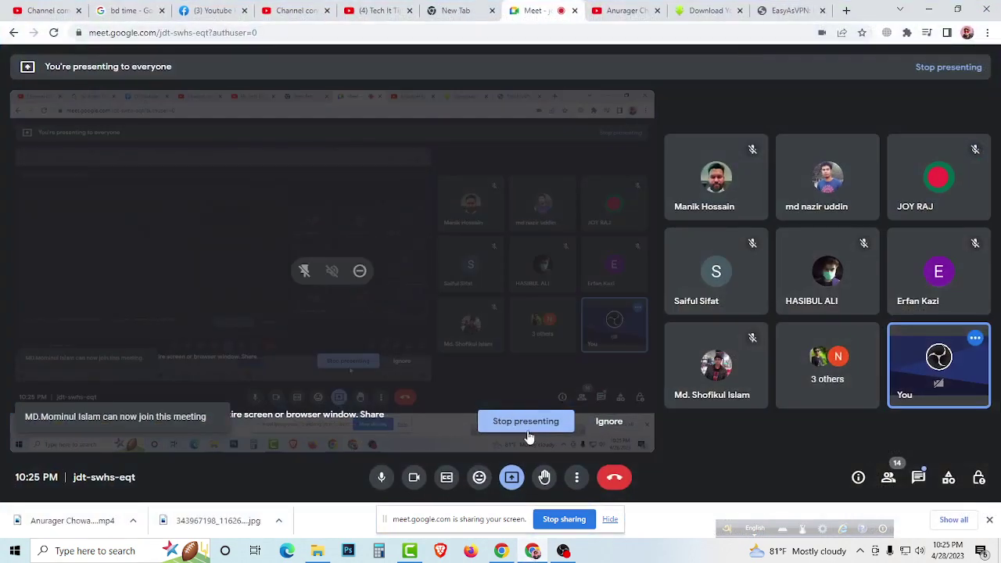
pyautogui.click(602, 10)
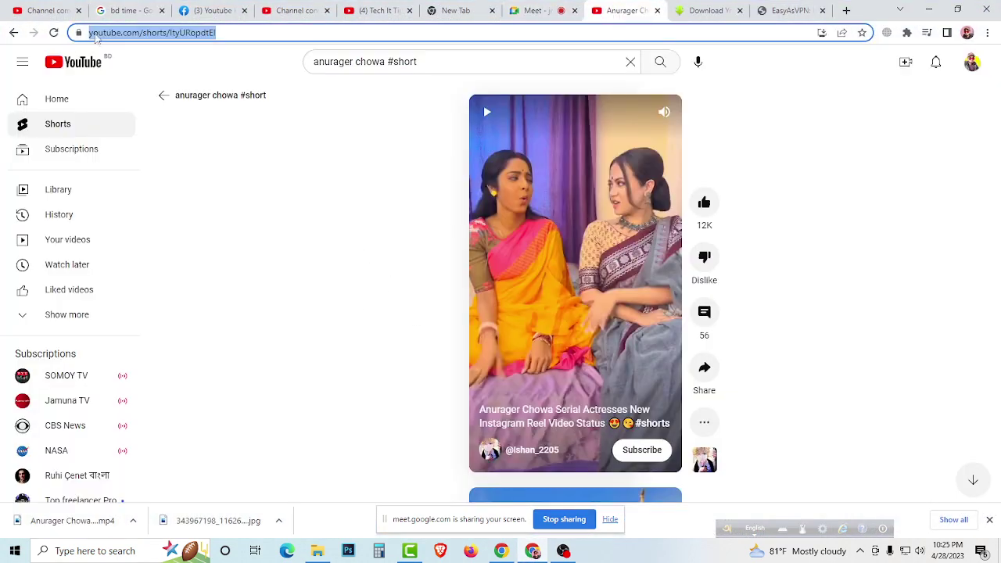
pyautogui.click(86, 64)
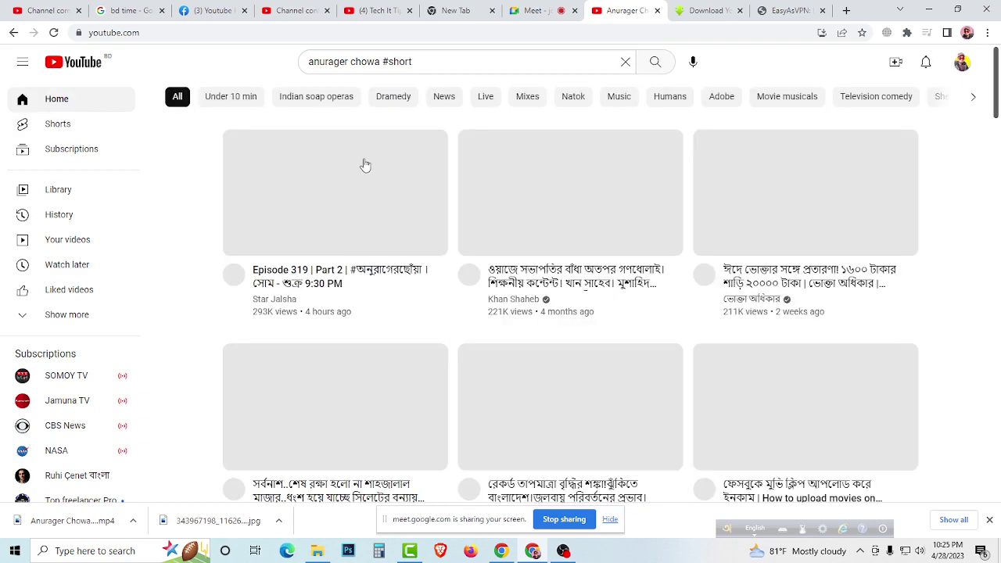
pyautogui.moveTo(435, 61); pyautogui.dragTo(295, 69)
# Step: Admit the next waiting participant to the Google Meet call and return to YouTube
pyautogui.click(563, 10)
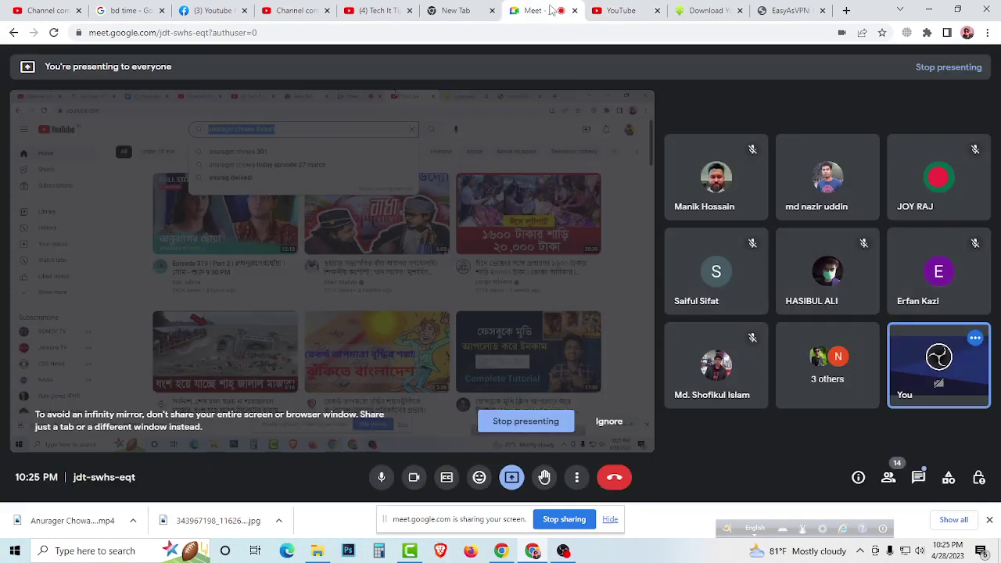
pyautogui.click(624, 119)
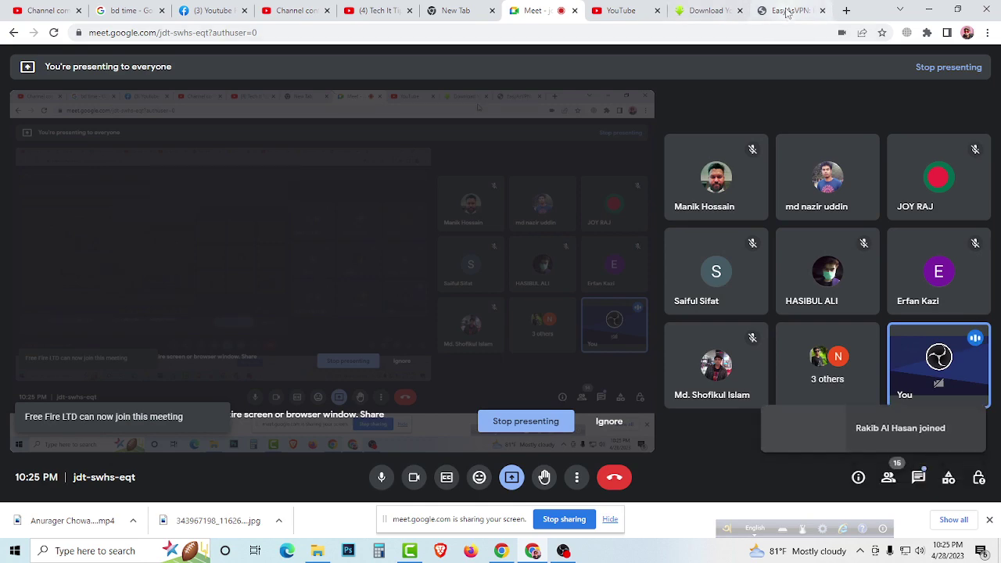
pyautogui.click(617, 10)
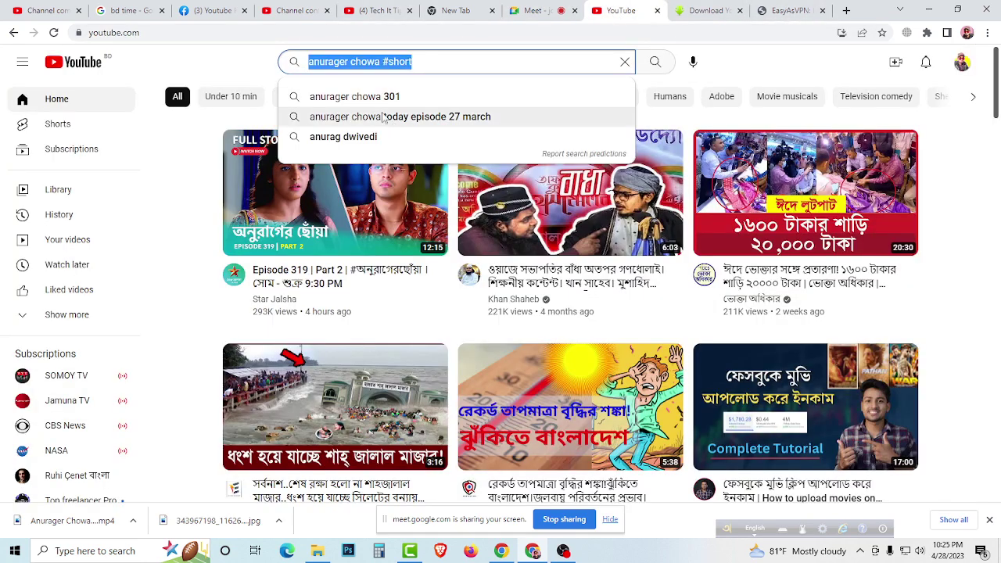
# Step: Remove #short from the YouTube search text and search for "anurager chowa today episode"
pyautogui.click(429, 61)
pyautogui.moveTo(409, 60); pyautogui.dragTo(383, 61)
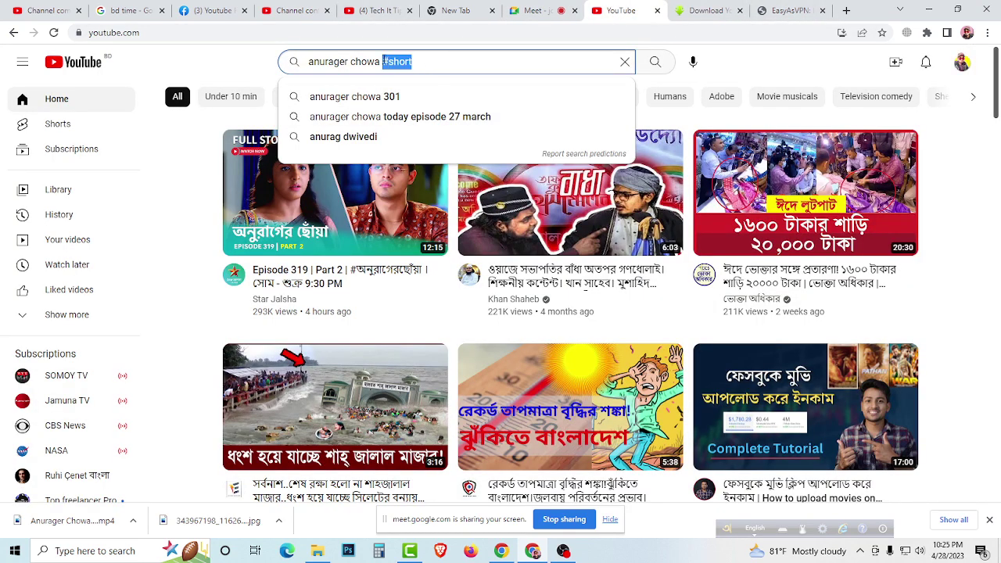
pyautogui.press('BackSpace')
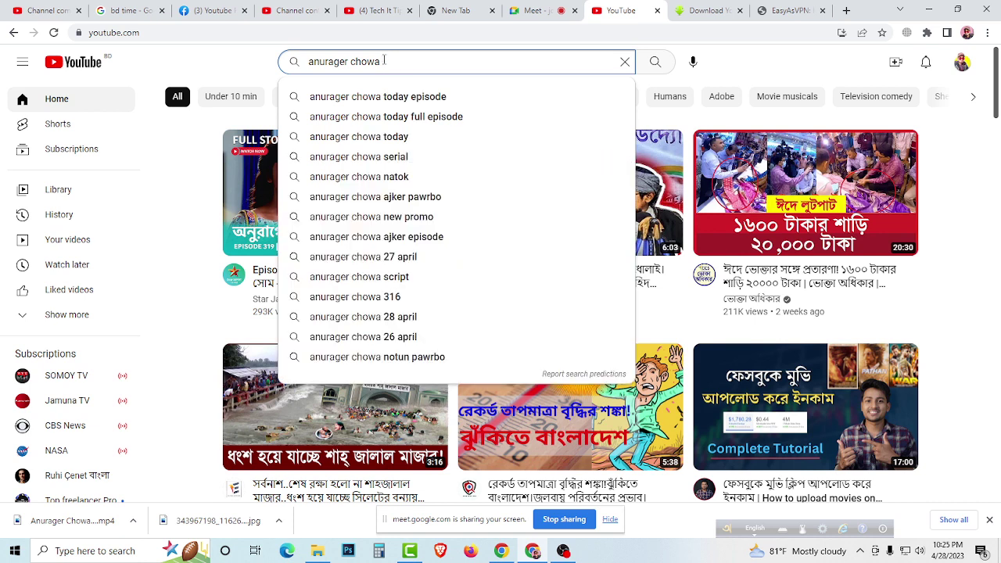
pyautogui.click(399, 96)
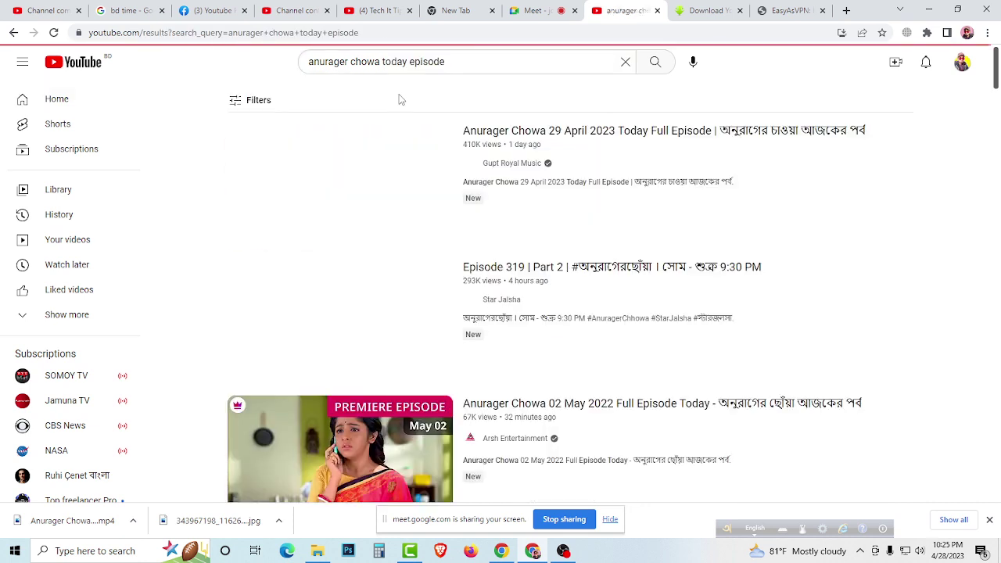
# Step: Open the video "Anurager Chowa 29 April 2023 Today Full Episode" from the search results and pause it
pyautogui.moveTo(388, 154)
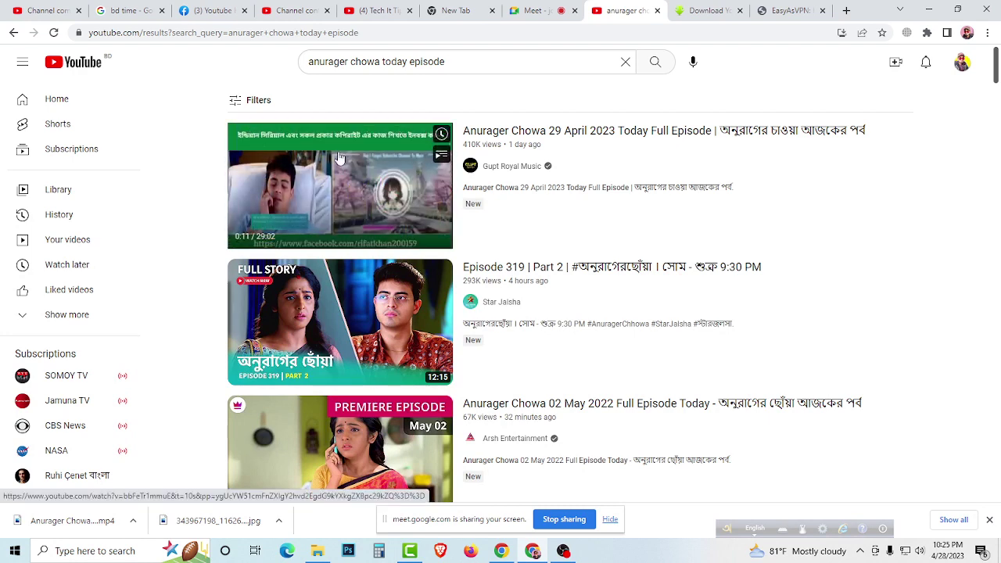
pyautogui.scroll(-2, 489, 274)
pyautogui.scroll(2, 438, 219)
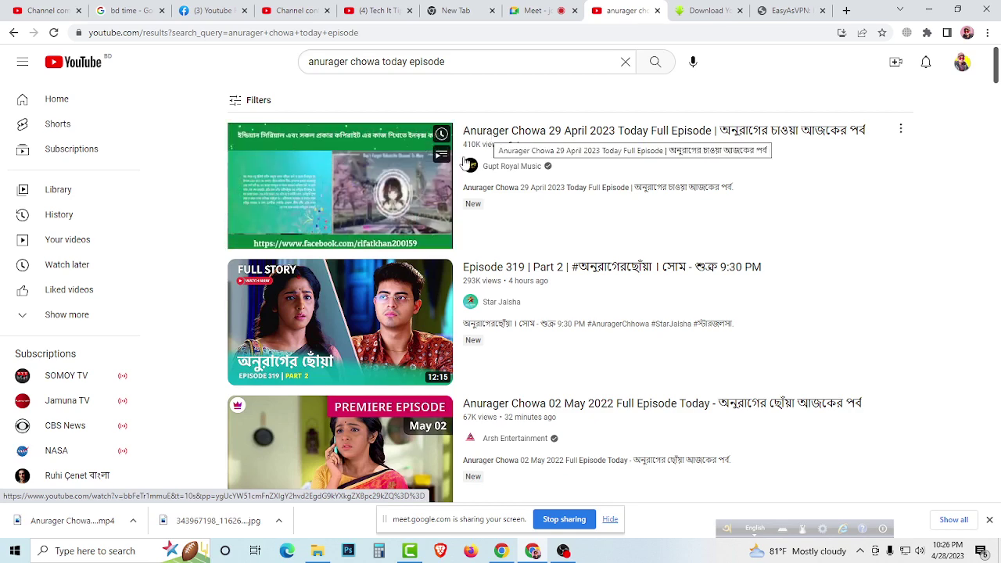
pyautogui.click(471, 188)
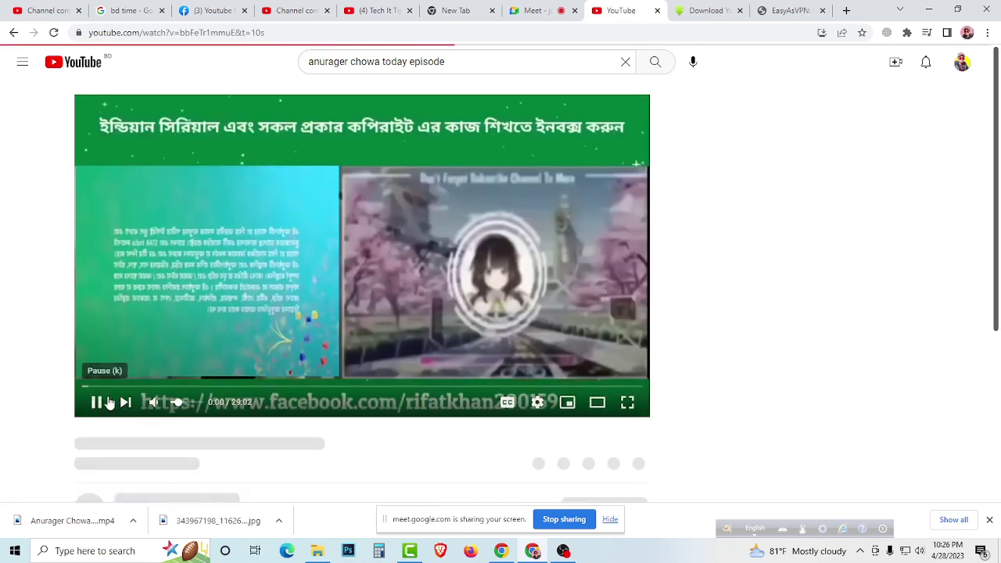
pyautogui.click(109, 402)
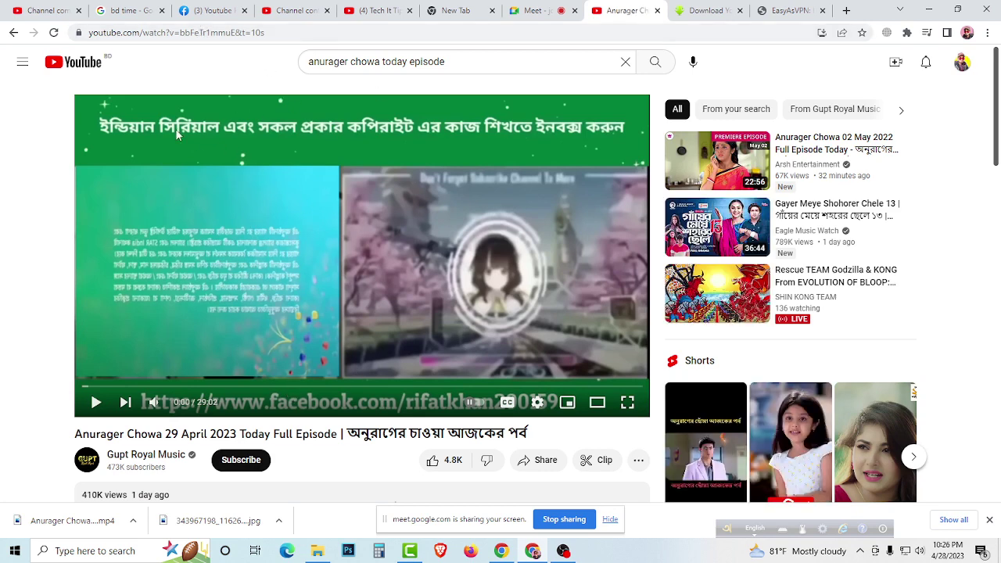
# Step: Reopen the "Anurager Chowa 29 April 2023 Today Full Episode" video from the search results, pause it and copy its URL
pyautogui.click(13, 32)
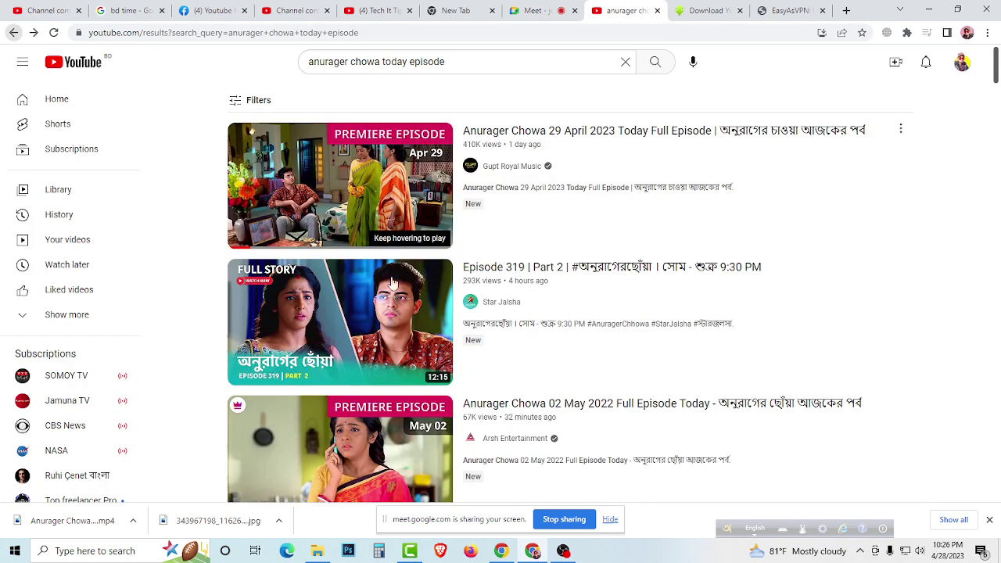
pyautogui.click(371, 172)
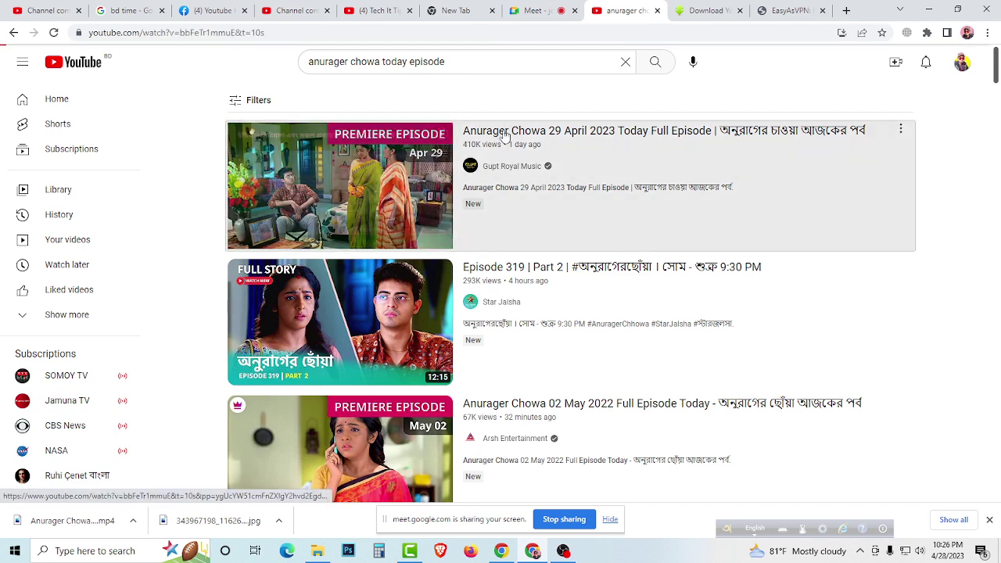
pyautogui.click(96, 402)
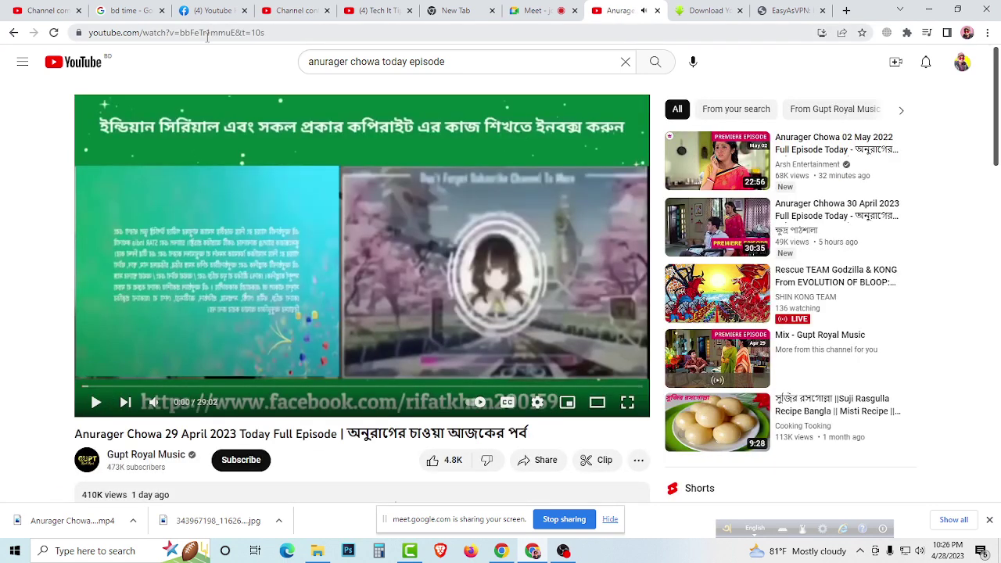
pyautogui.click(185, 32)
pyautogui.rightClick(184, 31)
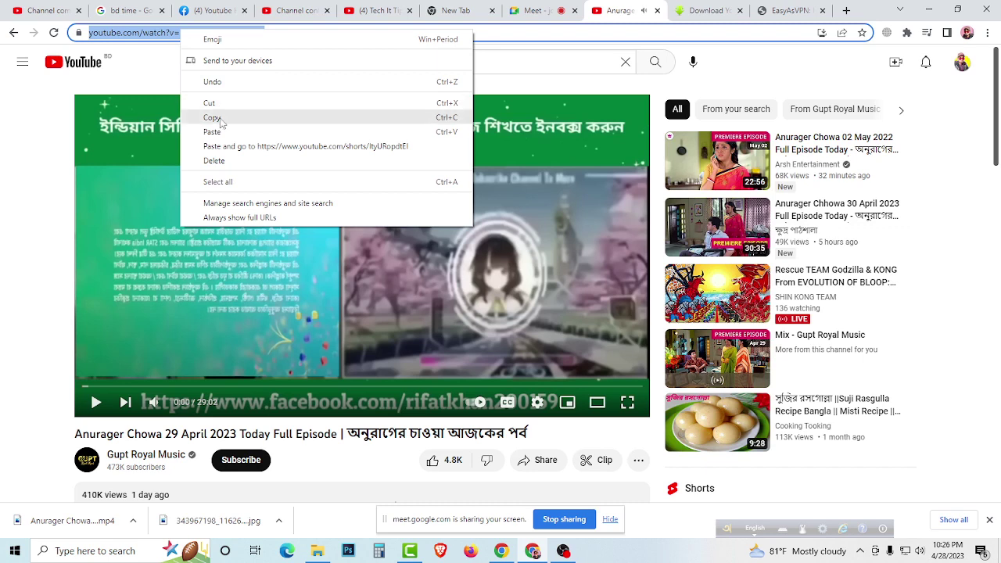
pyautogui.click(218, 116)
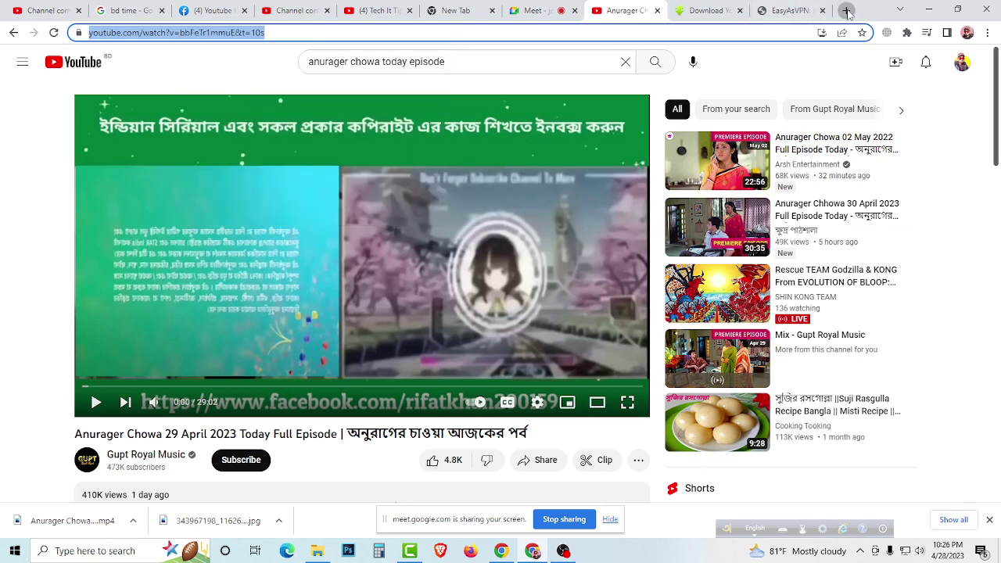
# Step: Search Google for "youtube thumbnail download" in a new tab and open the youtube-thumbnail-grabber.com result
pyautogui.click(847, 12)
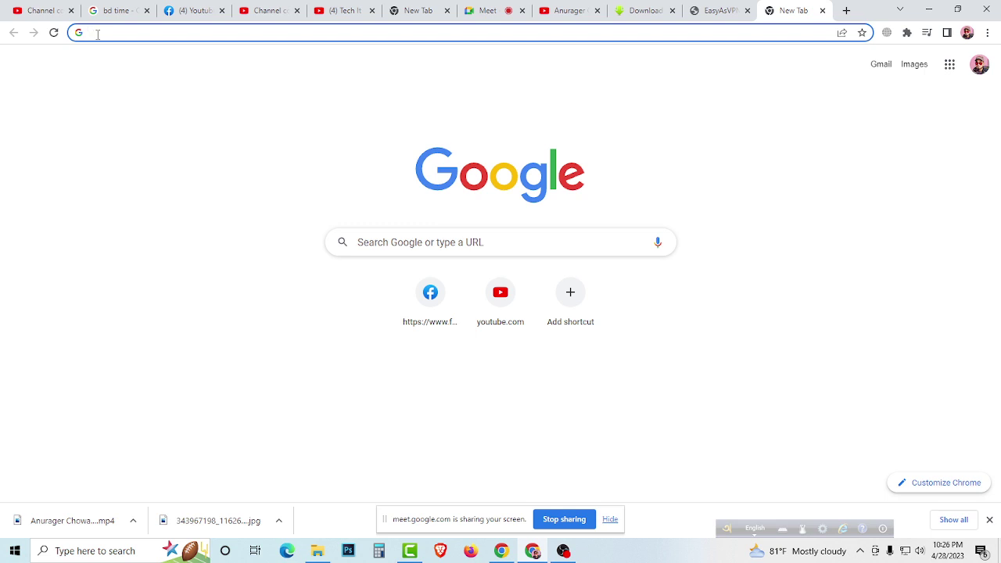
pyautogui.write('youtube')
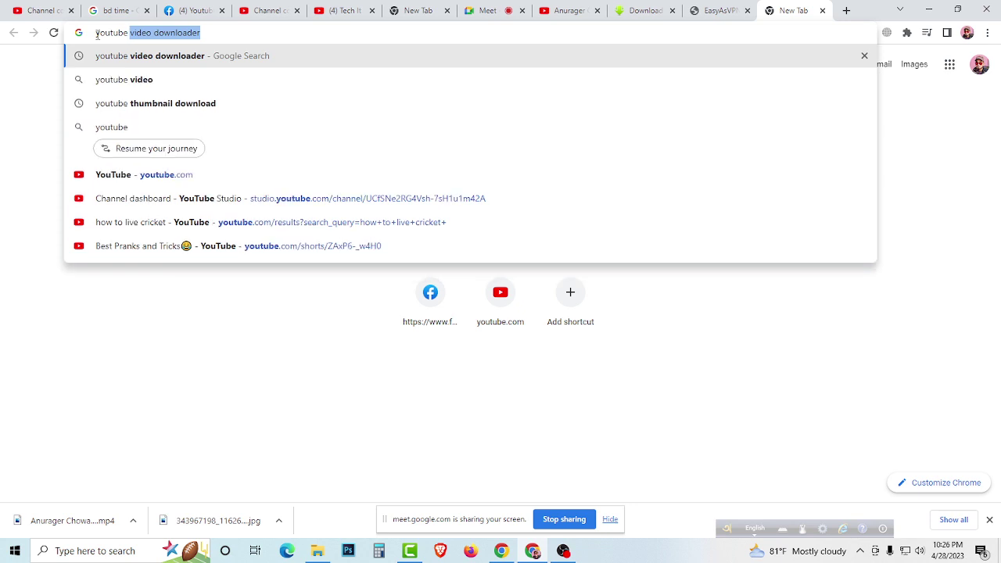
pyautogui.click(160, 106)
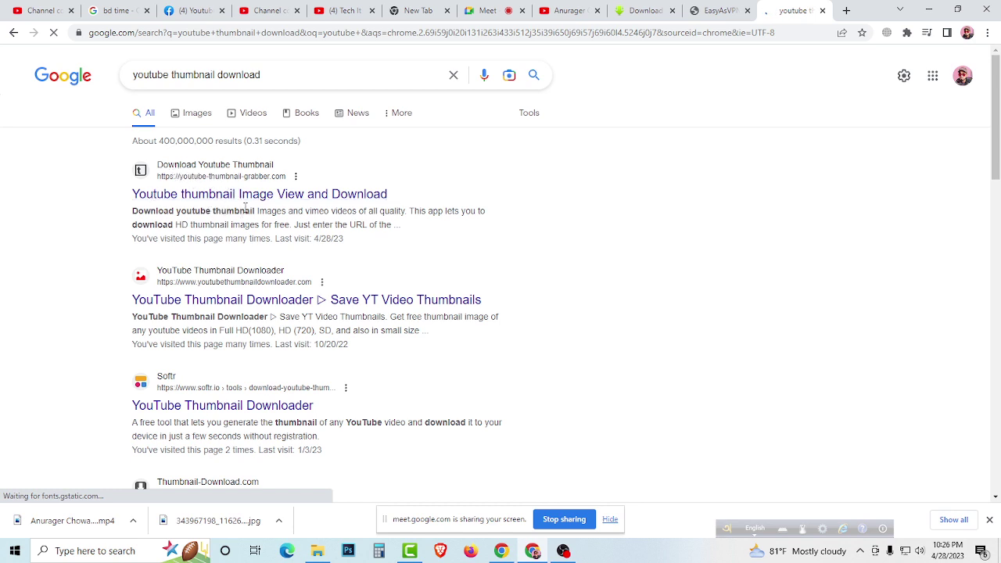
pyautogui.click(249, 197)
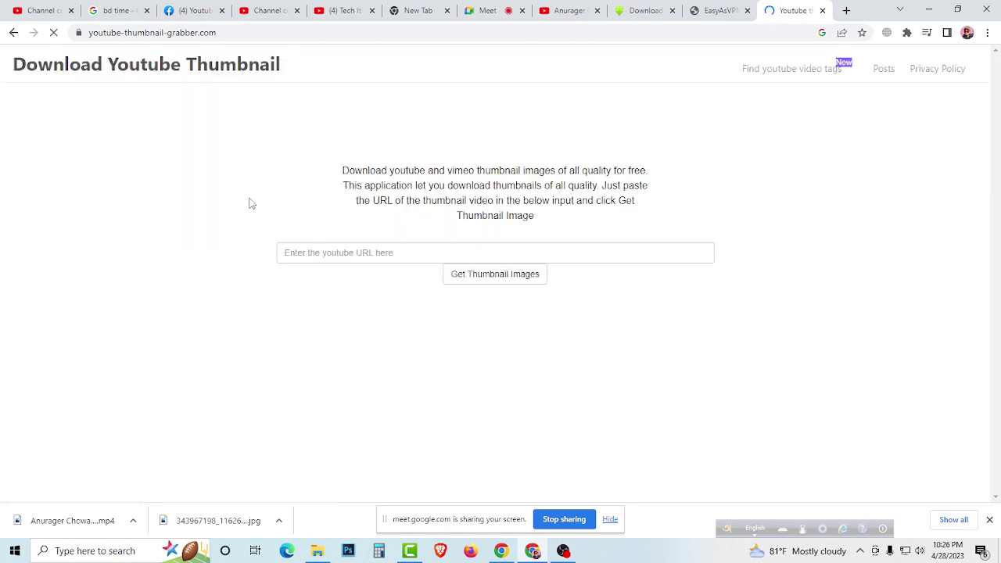
# Step: Paste the copied episode URL into the thumbnail grabber, get its thumbnail images and download the HD (1280x720) one
pyautogui.rightClick(302, 254)
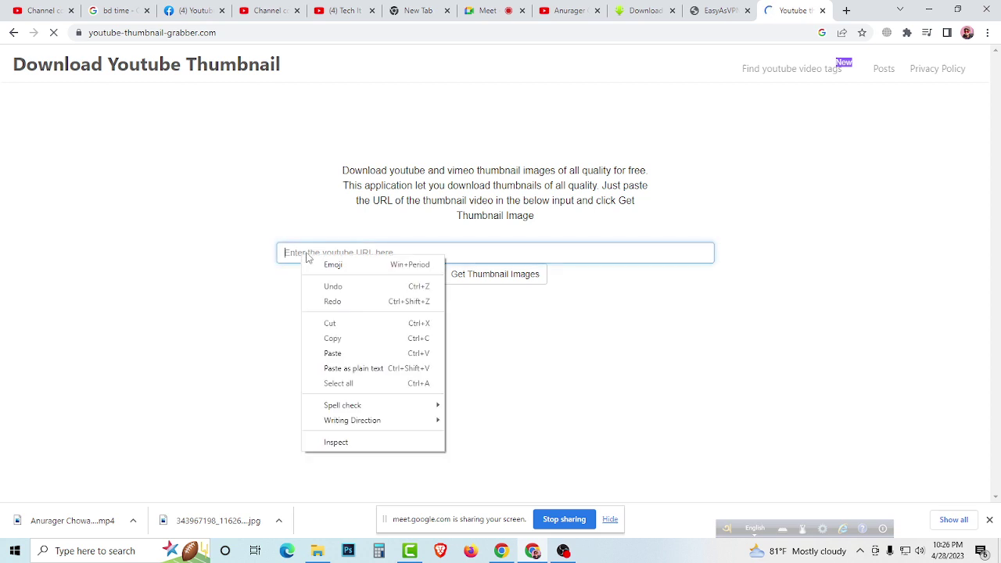
pyautogui.click(333, 353)
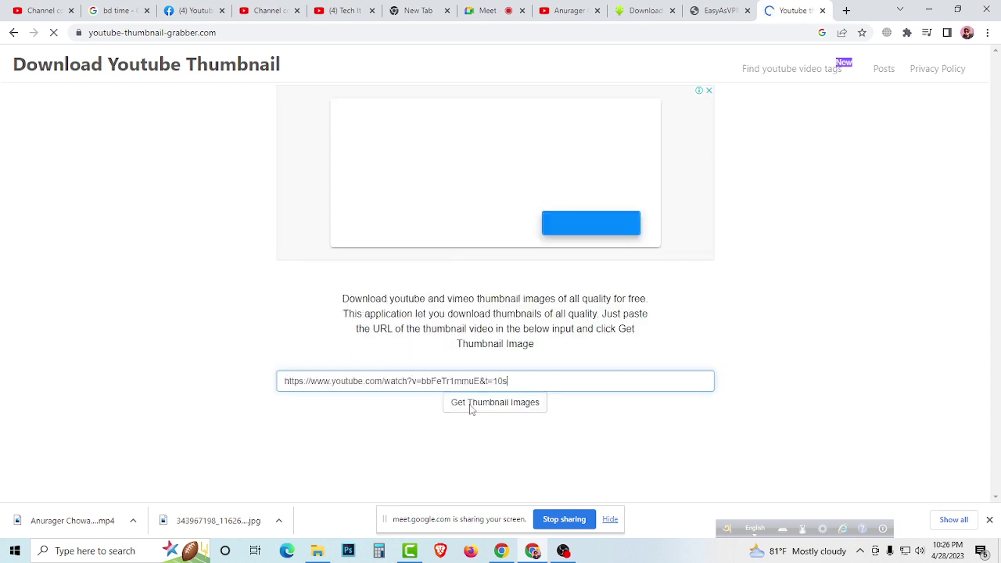
pyautogui.click(502, 412)
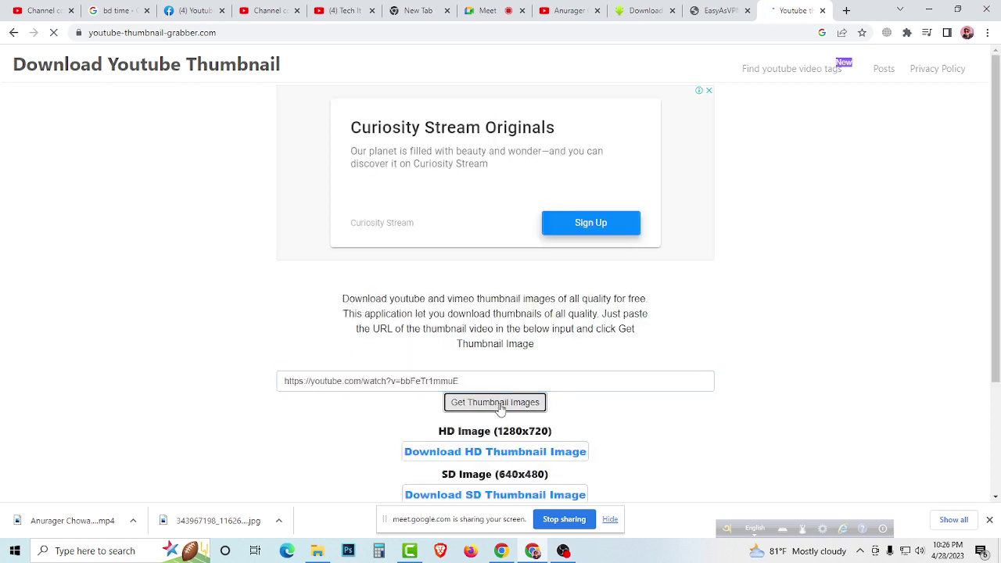
pyautogui.scroll(-3, 596, 369)
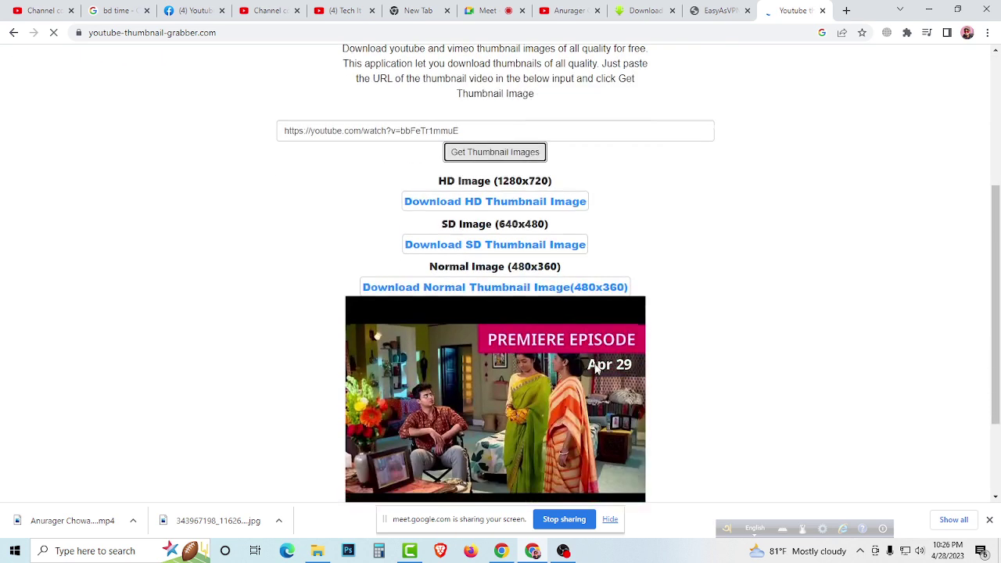
pyautogui.click(469, 205)
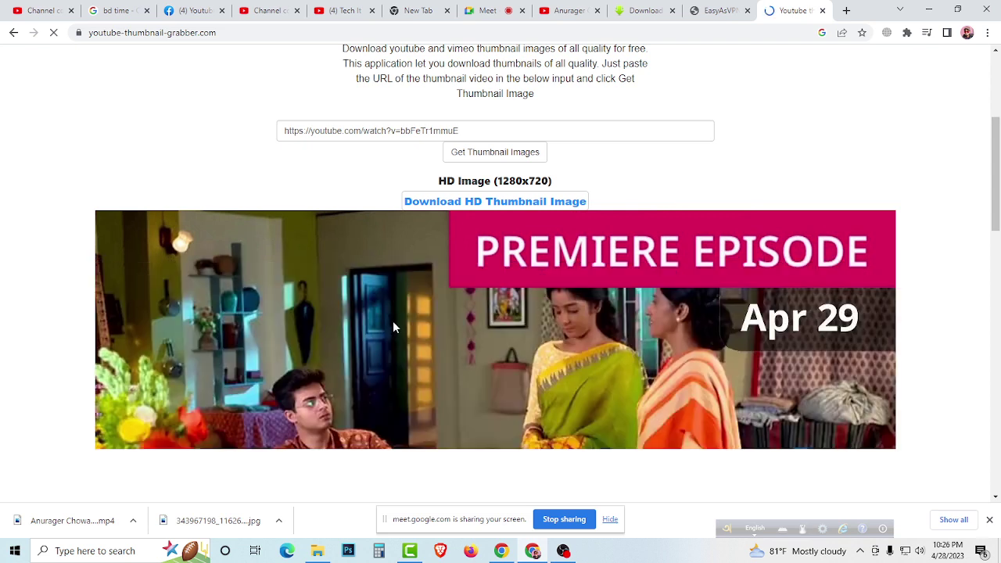
# Step: Save the displayed HD thumbnail to the Desktop as the JPEG image "maxresdefault (3)"
pyautogui.rightClick(387, 324)
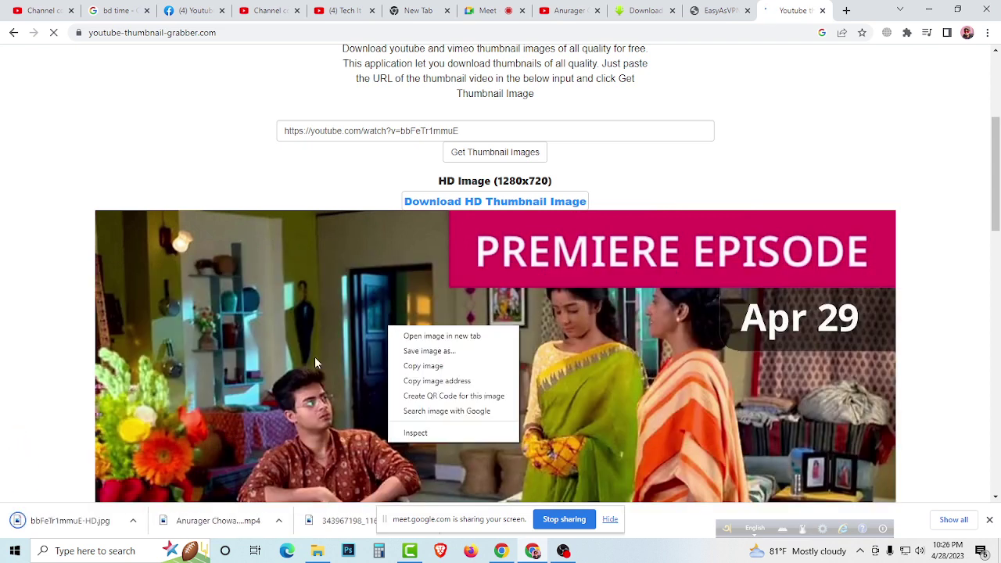
pyautogui.rightClick(323, 300)
pyautogui.rightClick(341, 270)
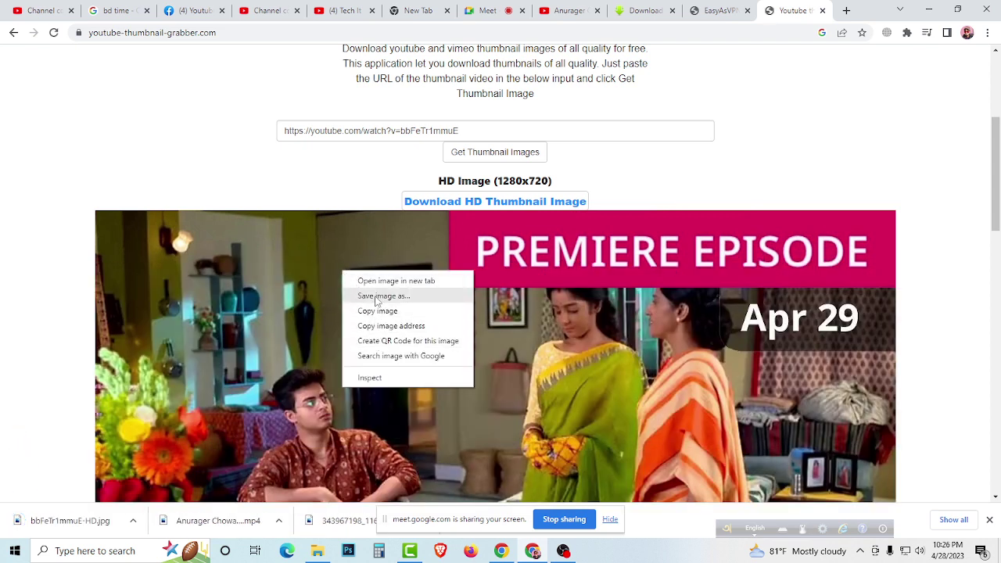
pyautogui.click(374, 296)
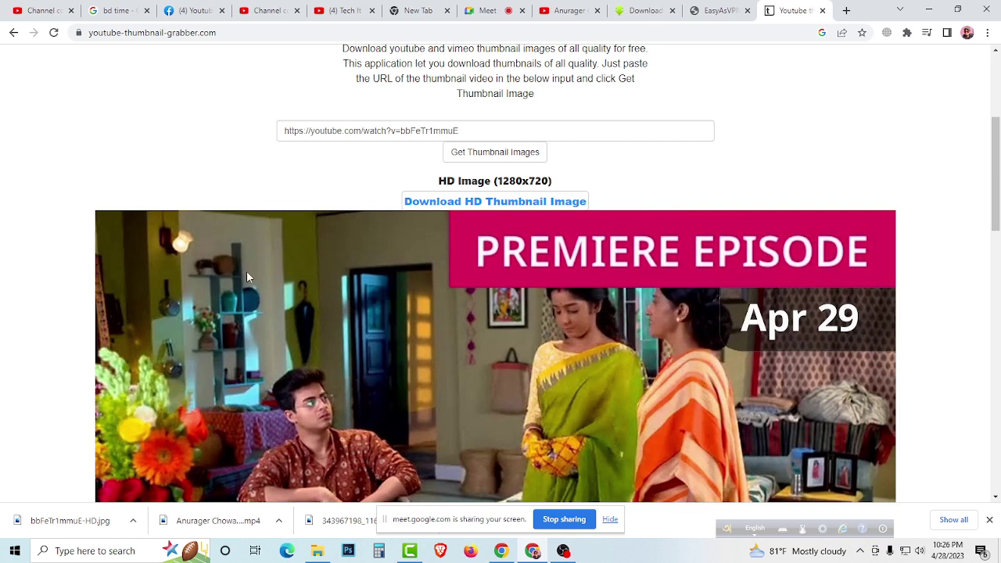
pyautogui.rightClick(386, 301)
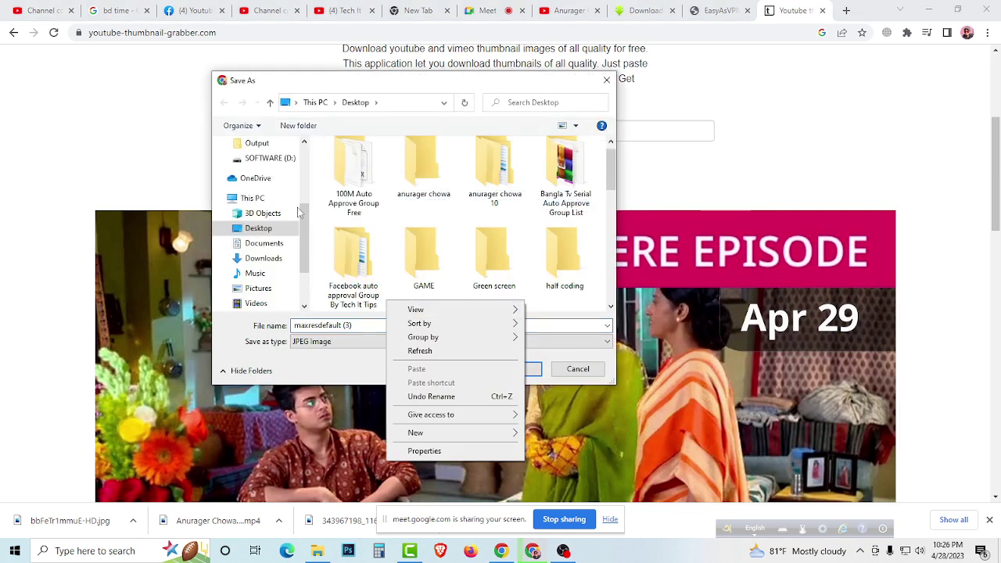
pyautogui.click(258, 228)
pyautogui.click(515, 369)
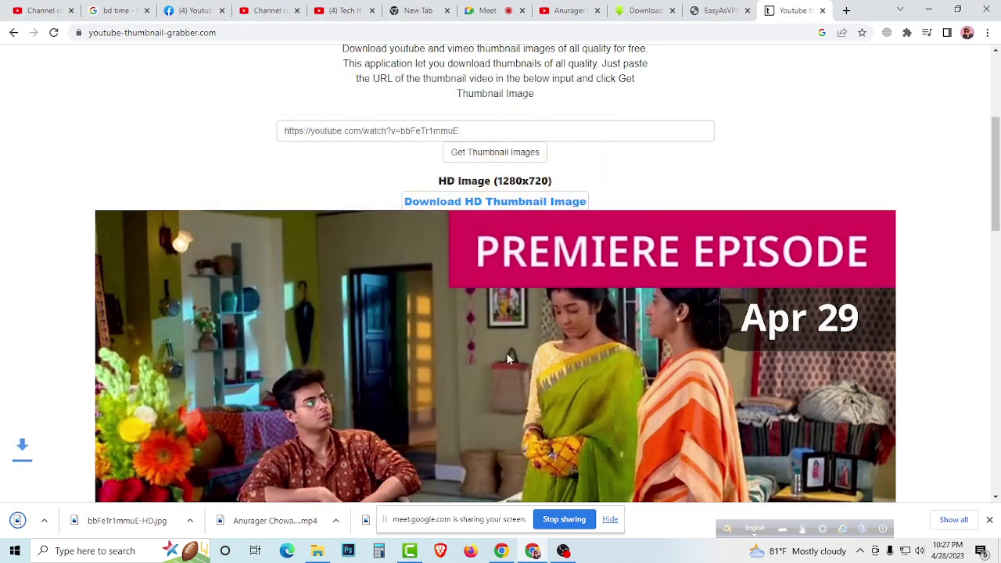
# Step: Move the maxresdefault (3) image to an empty area of the desktop and preview it in the photo viewer
pyautogui.click(928, 8)
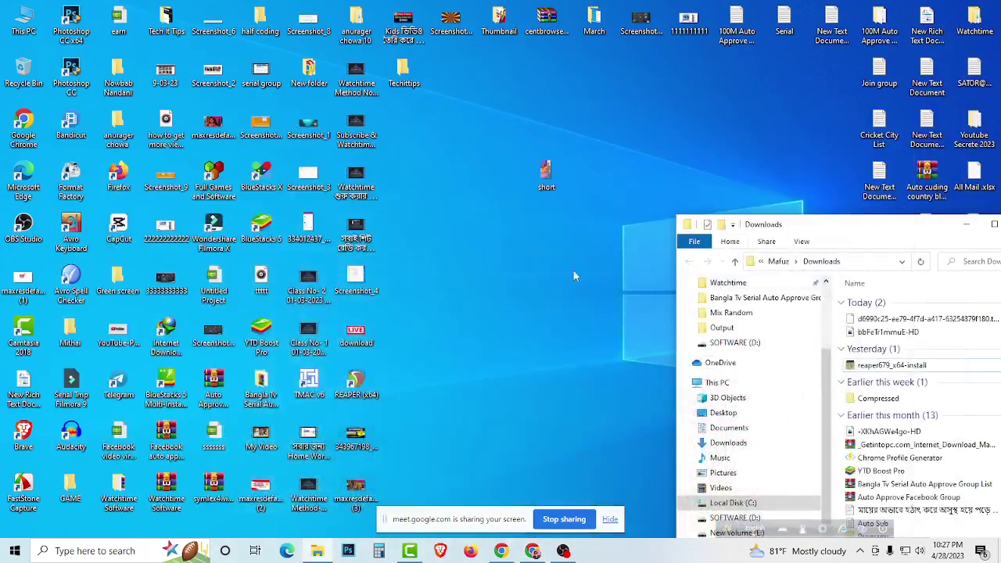
pyautogui.moveTo(362, 489); pyautogui.dragTo(509, 294)
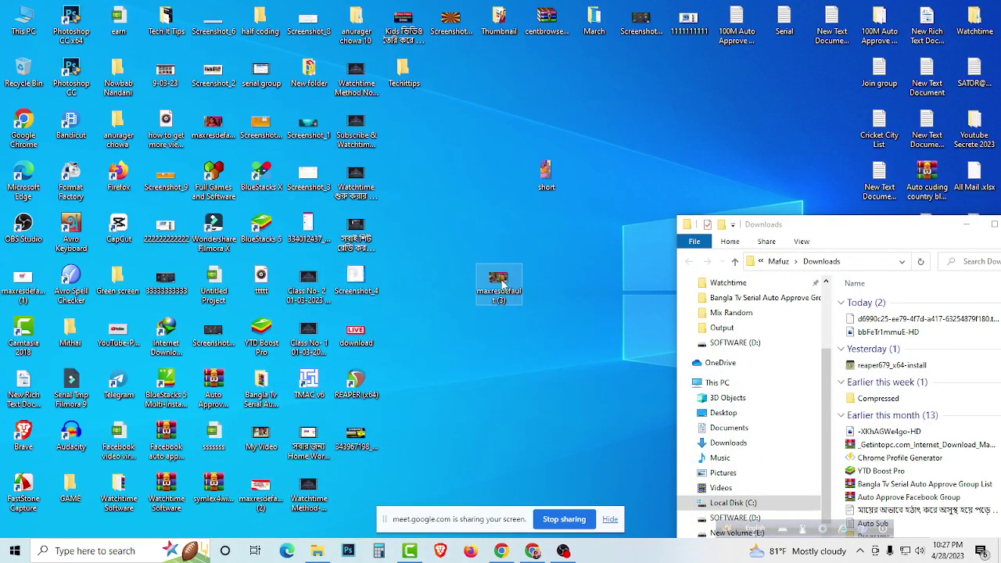
pyautogui.doubleClick(499, 281)
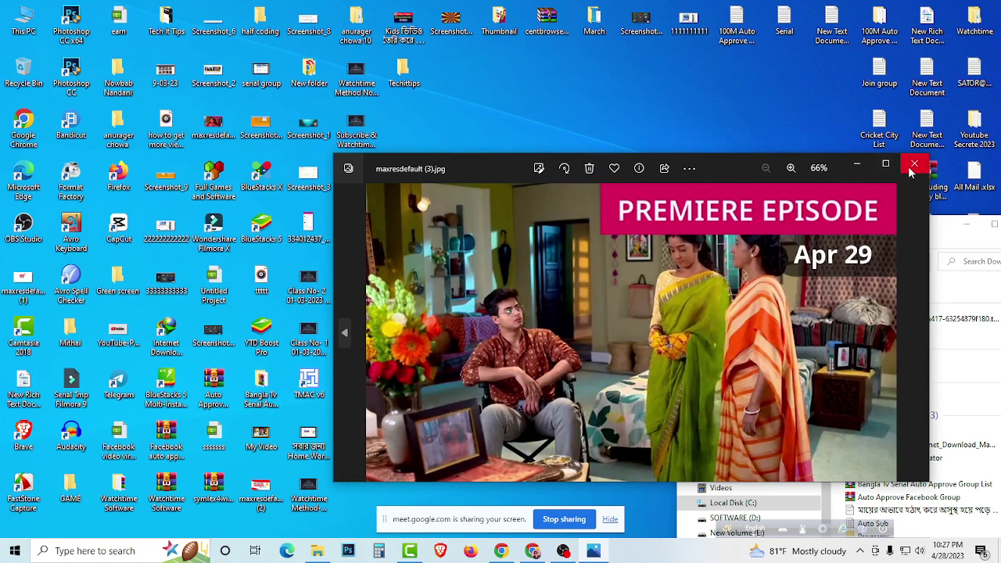
pyautogui.click(913, 165)
# Step: Place the maxresdefault (3) image directly beside the short video file on the desktop
pyautogui.moveTo(500, 286)
pyautogui.mouseDown()
pyautogui.moveTo(639, 183)
pyautogui.moveTo(607, 235)
pyautogui.moveTo(596, 185)
pyautogui.mouseUp()
pyautogui.click(549, 179)
pyautogui.moveTo(649, 141); pyautogui.dragTo(528, 242)
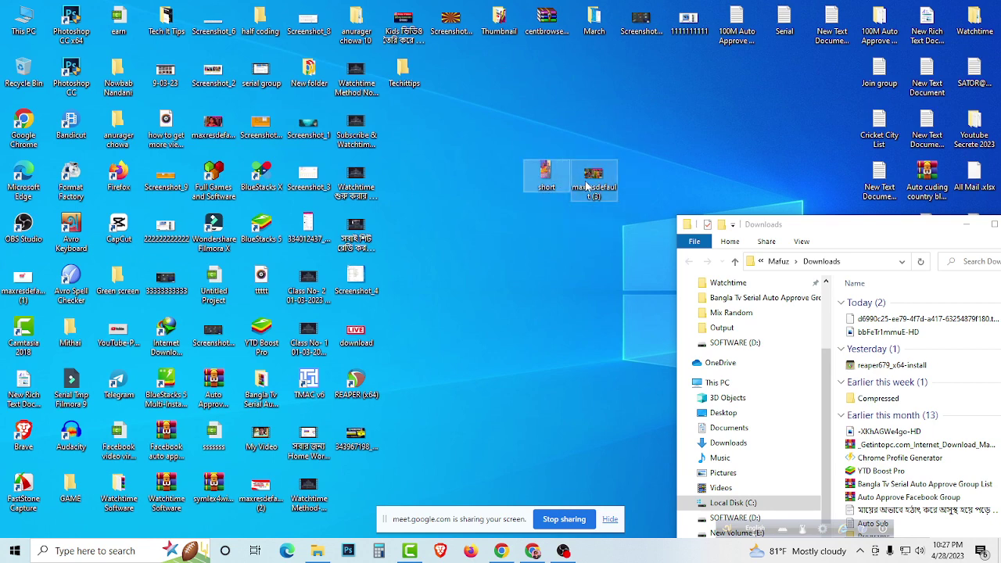
pyautogui.click(591, 254)
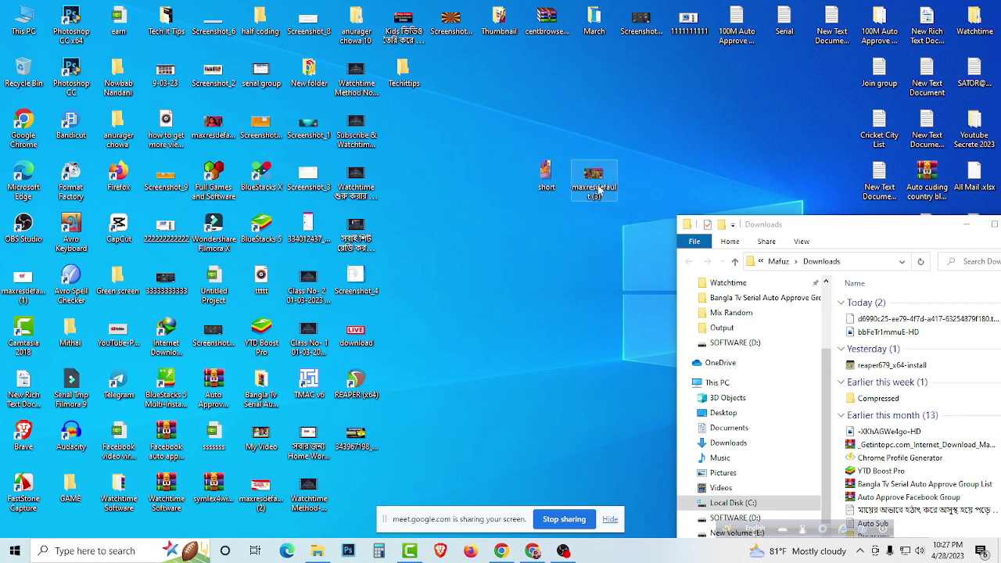
# Step: Import the short video and the maxresdefault (3) image from the desktop into Camtasia's Media Bin
pyautogui.moveTo(408, 555)
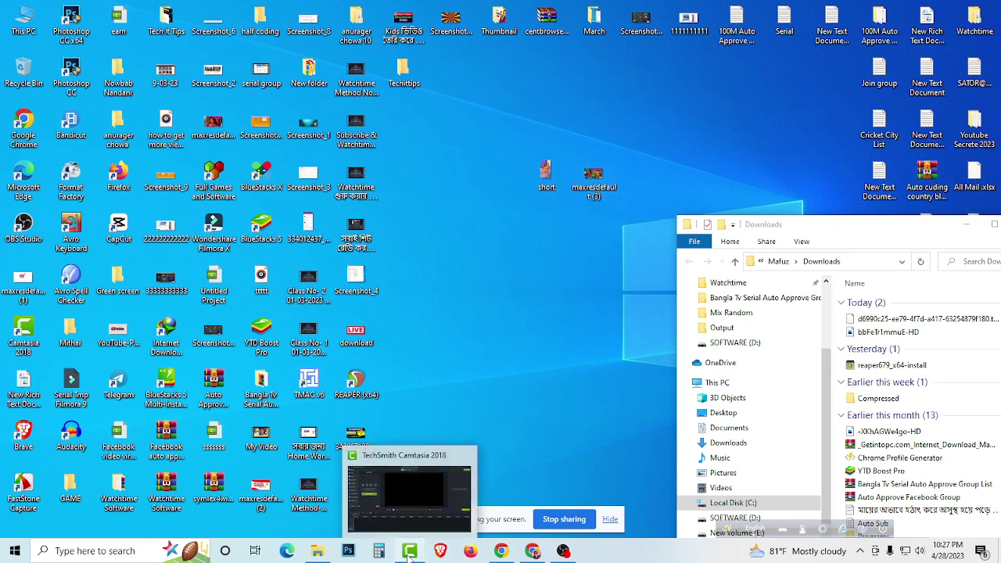
pyautogui.moveTo(636, 137); pyautogui.dragTo(518, 226)
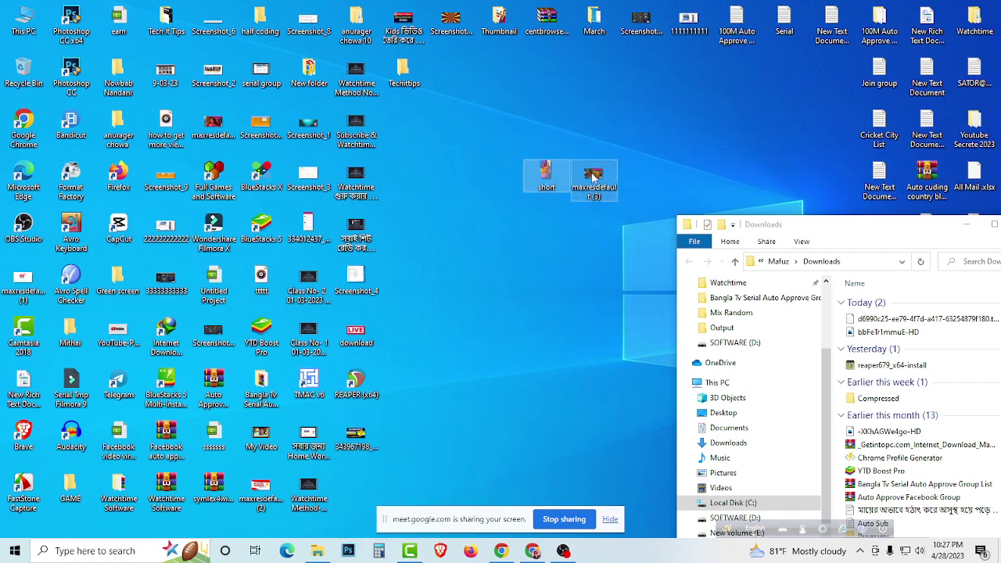
pyautogui.moveTo(592, 179); pyautogui.dragTo(198, 281)
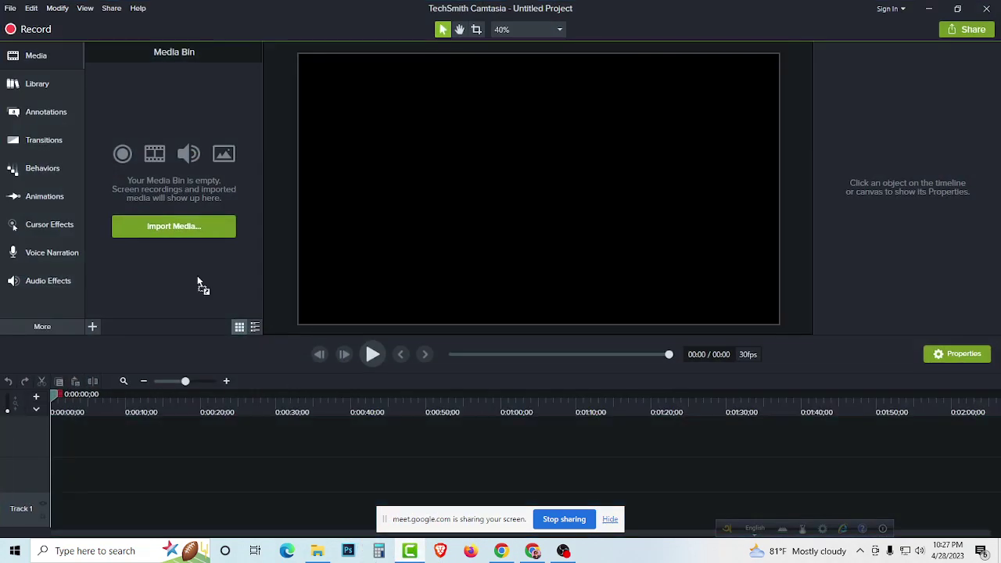
pyautogui.moveTo(143, 221); pyautogui.dragTo(146, 235)
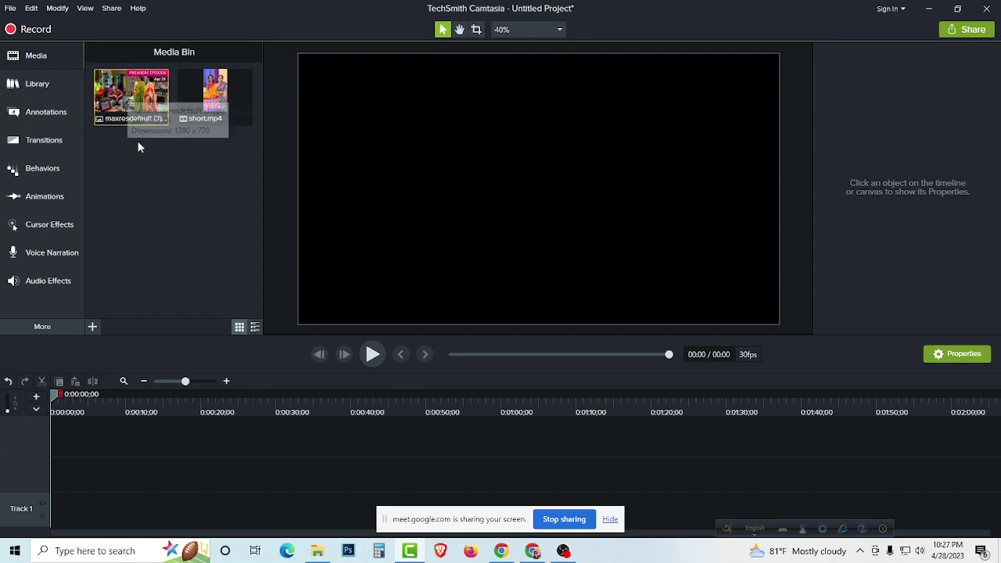
# Step: Add the maxresdefault (3) image to Track 2 at the timeline start and scale it to 150% to fill the canvas
pyautogui.click(129, 106)
pyautogui.moveTo(130, 106); pyautogui.dragTo(65, 485)
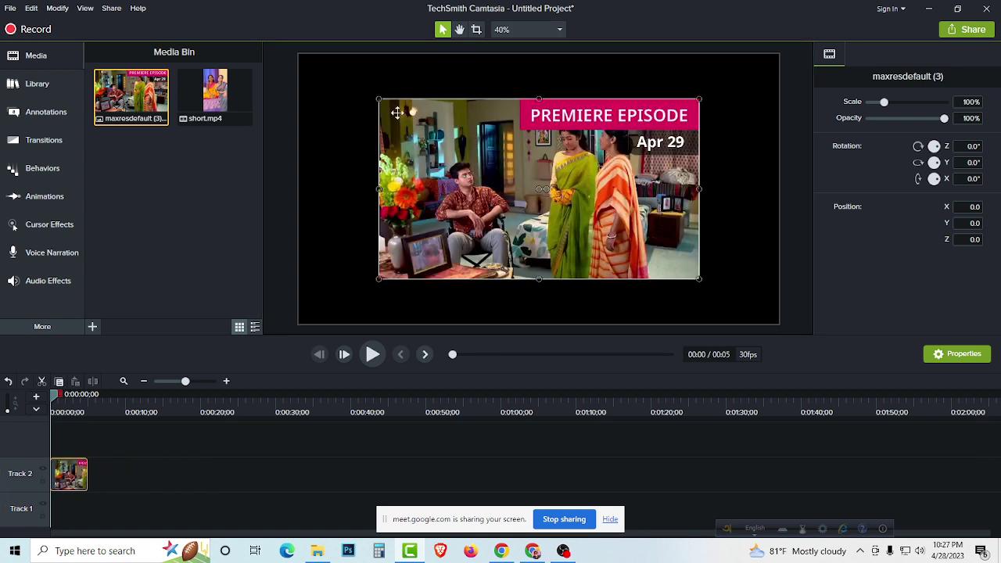
pyautogui.moveTo(695, 181); pyautogui.dragTo(615, 136)
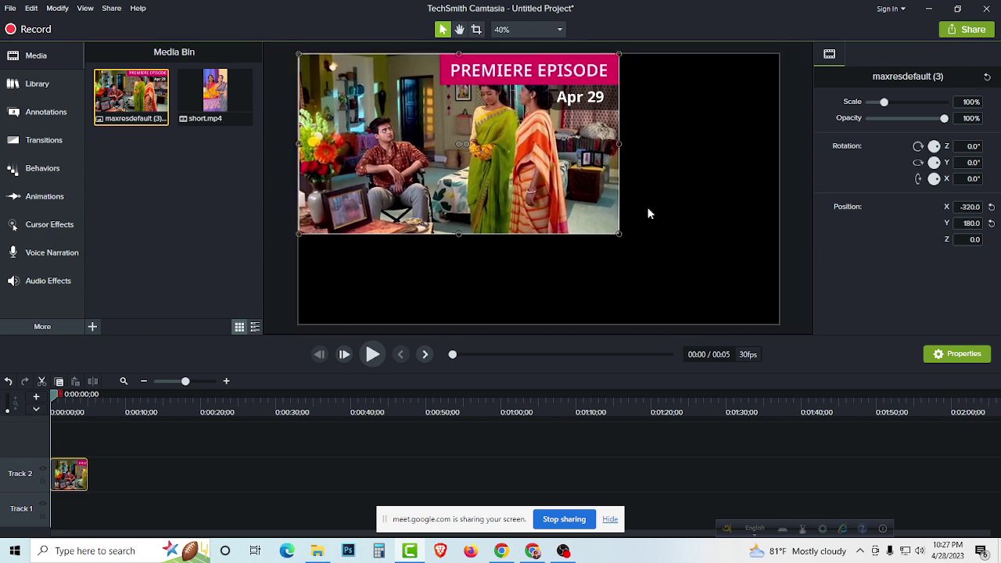
pyautogui.moveTo(619, 234); pyautogui.dragTo(778, 324)
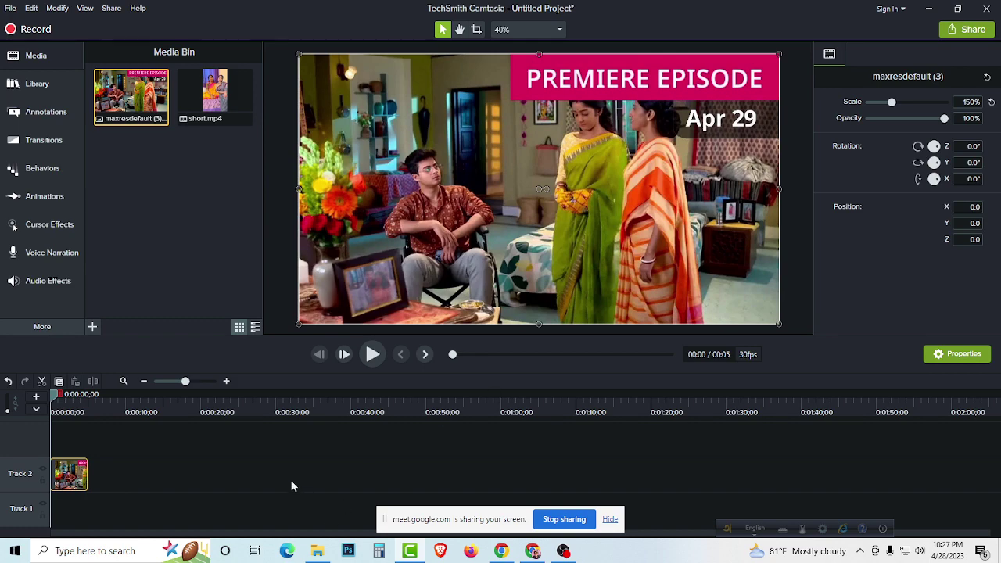
pyautogui.click(268, 443)
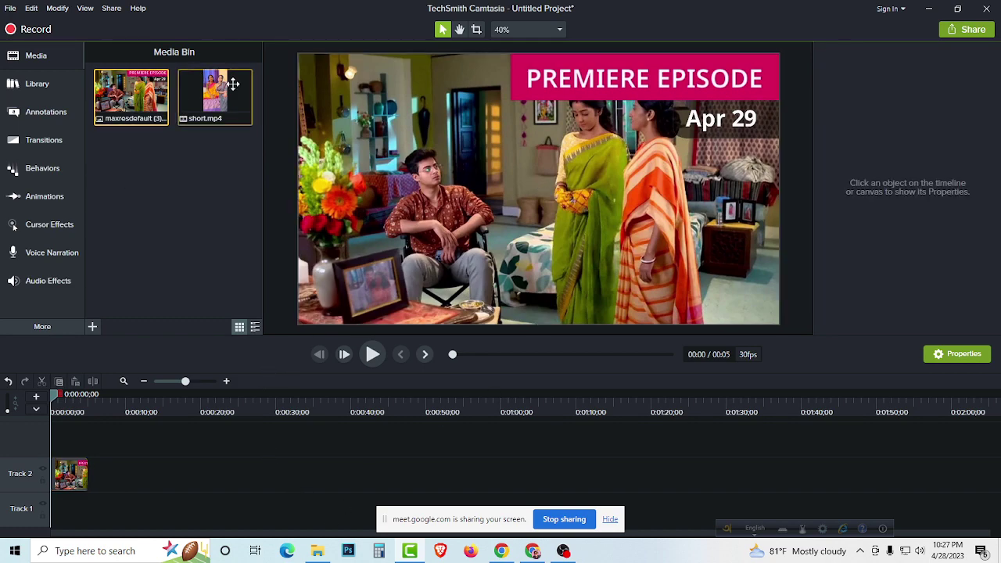
# Step: Switch to the Google Meet call in Chrome, admit the waiting participant and return to Camtasia
pyautogui.click(503, 550)
pyautogui.click(489, 10)
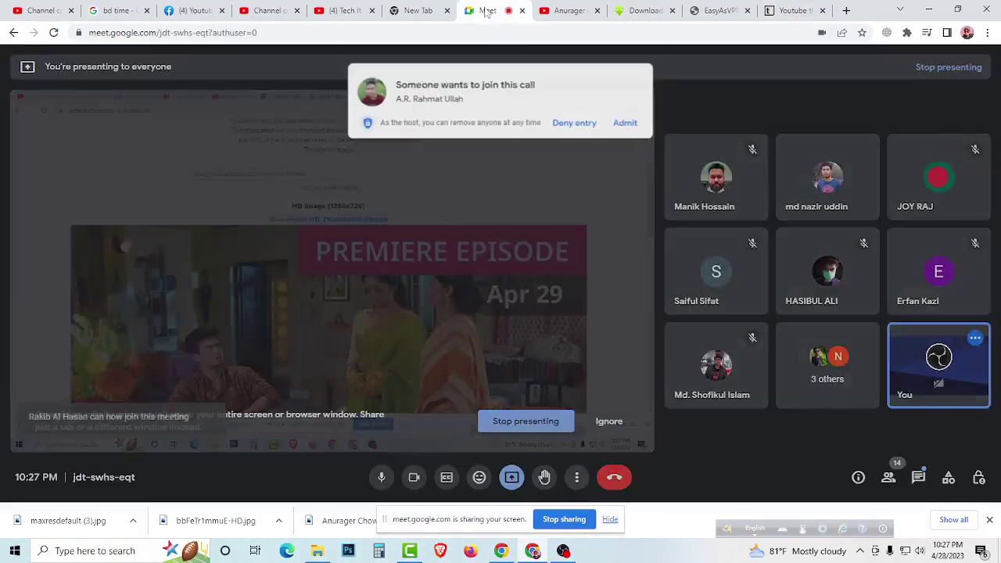
pyautogui.click(625, 117)
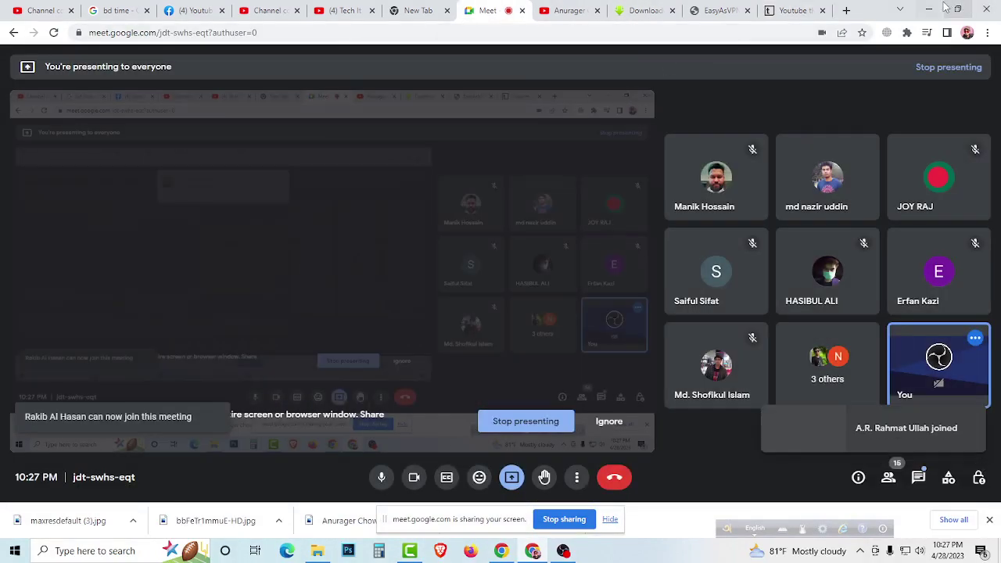
pyautogui.click(410, 550)
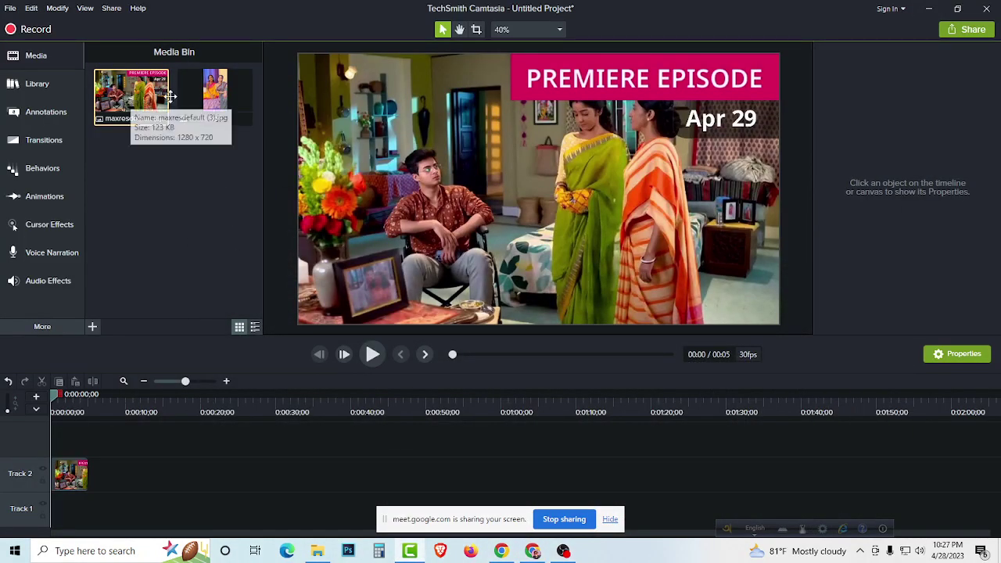
# Step: Add the short video to Track 3 at the timeline start and extend the maxresdefault (3) image to the video's end
pyautogui.moveTo(215, 98); pyautogui.dragTo(48, 449)
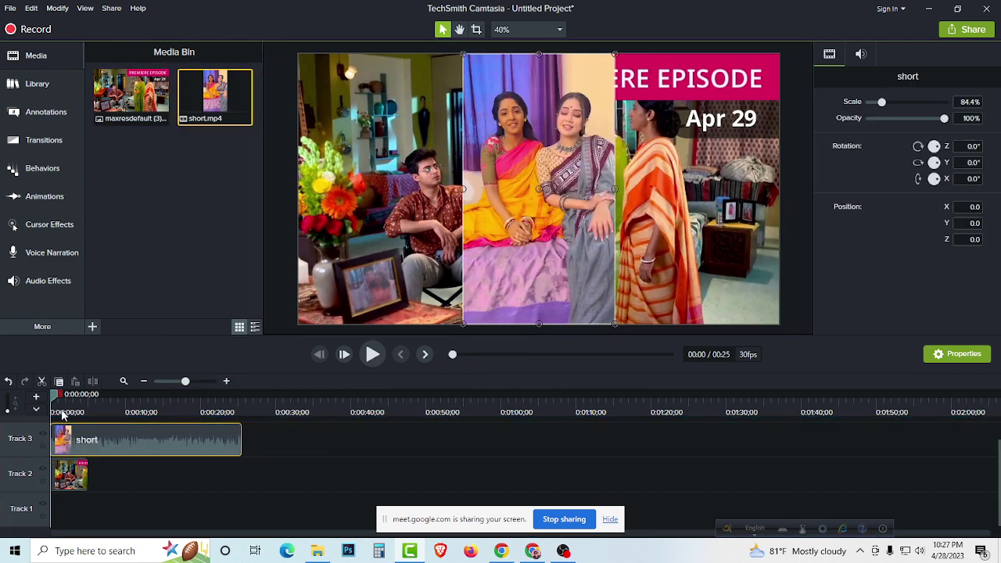
pyautogui.moveTo(55, 400); pyautogui.dragTo(76, 400)
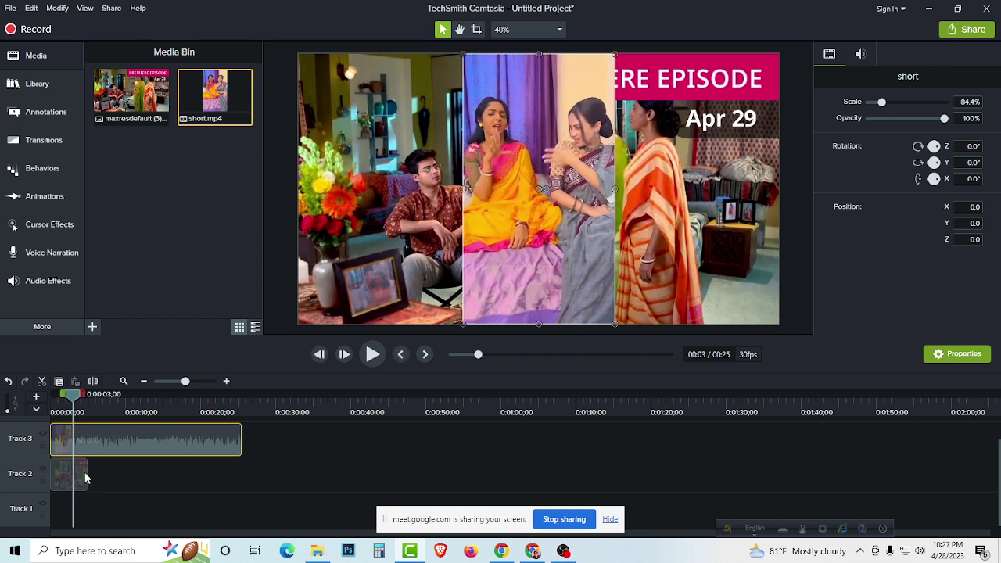
pyautogui.moveTo(87, 475); pyautogui.dragTo(241, 474)
pyautogui.moveTo(76, 398); pyautogui.dragTo(164, 420)
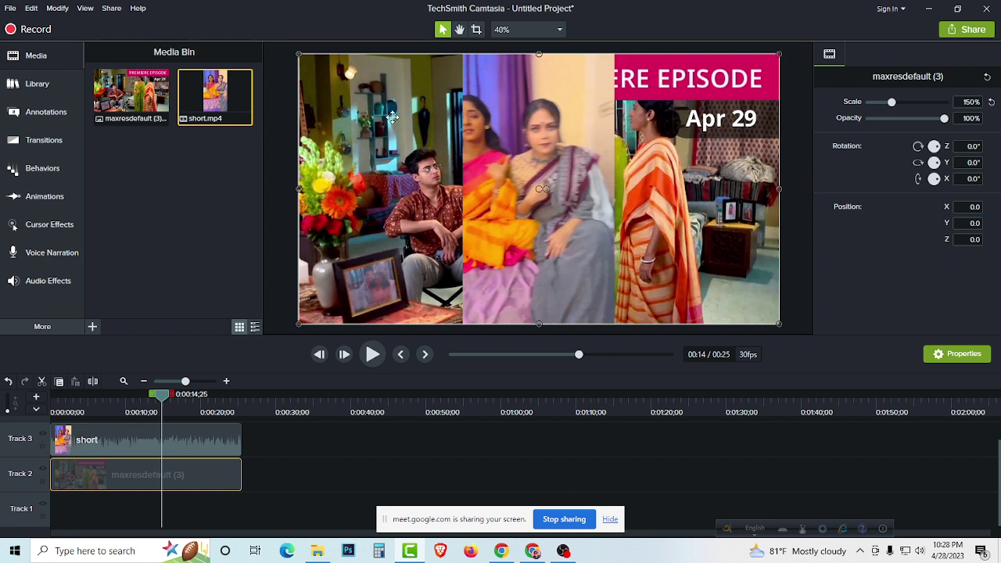
pyautogui.click(531, 127)
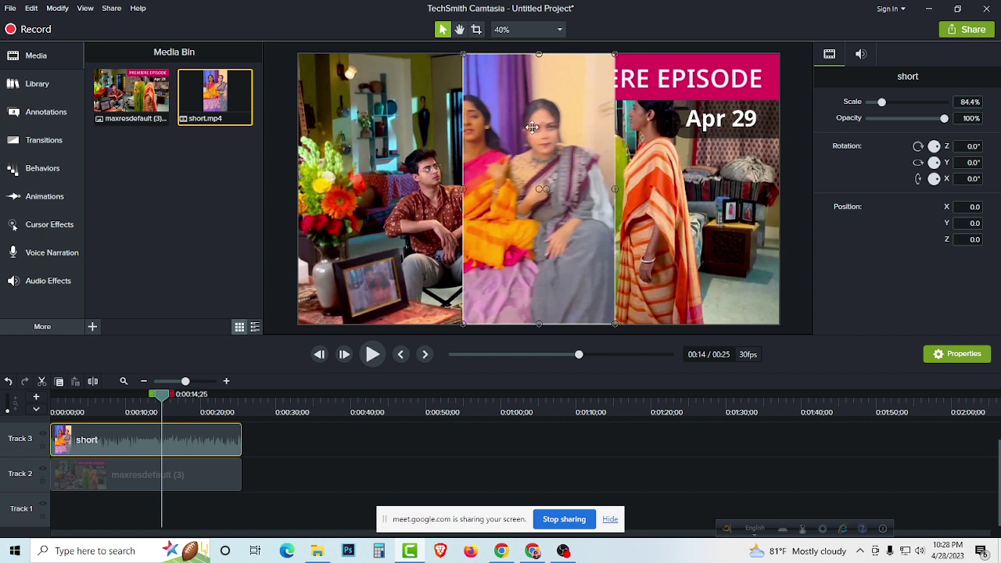
pyautogui.click(670, 143)
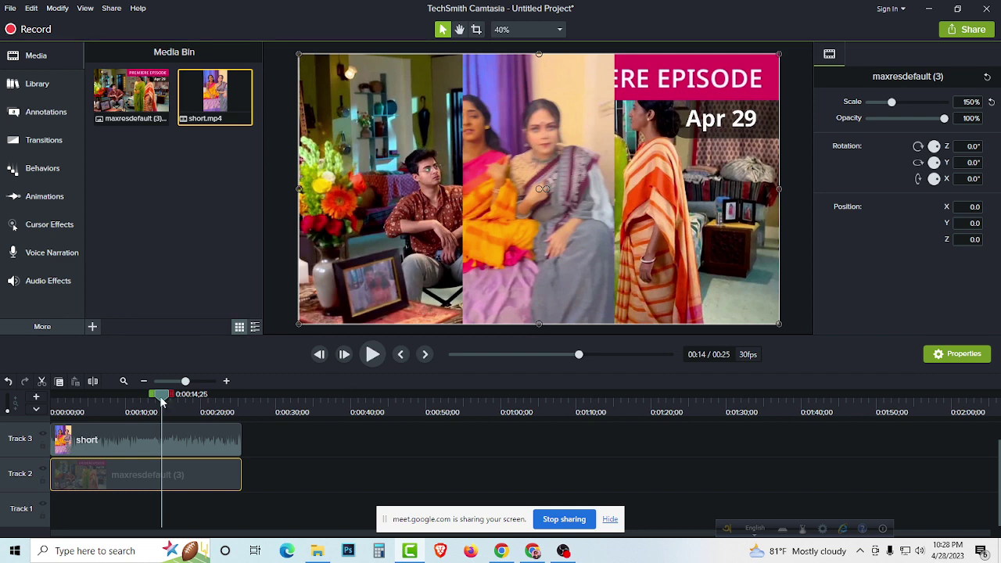
pyautogui.moveTo(162, 401); pyautogui.dragTo(79, 397)
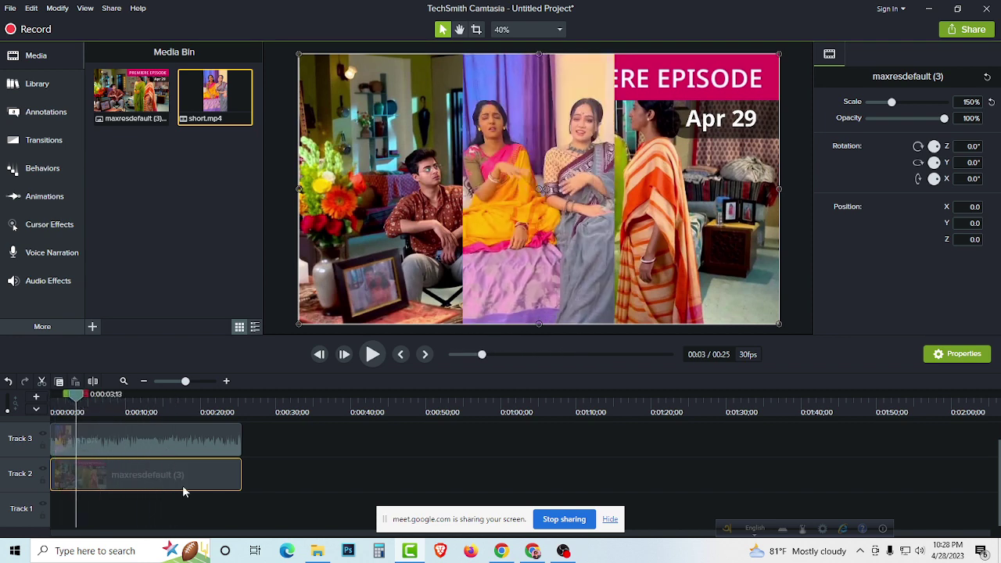
pyautogui.moveTo(123, 474); pyautogui.dragTo(93, 496)
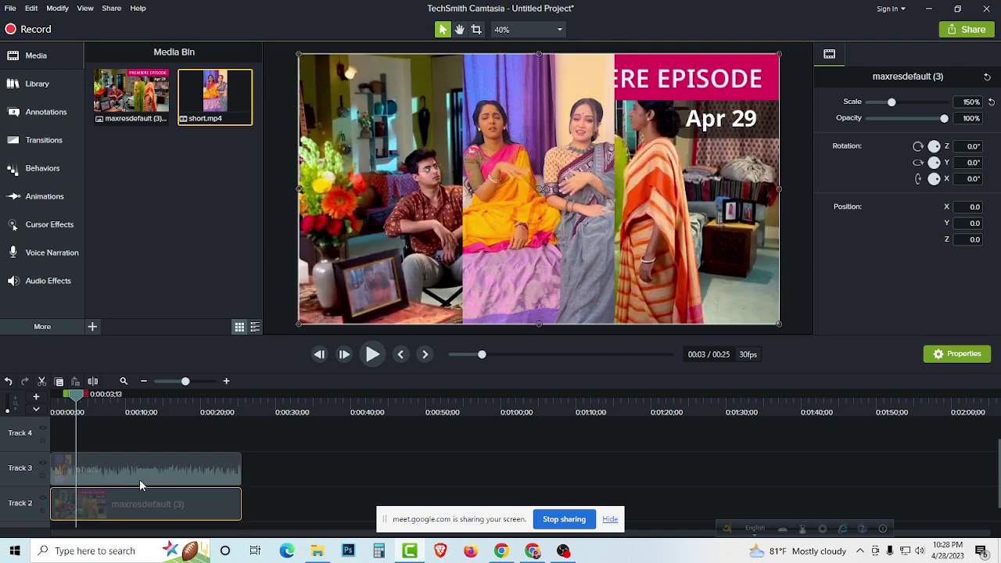
pyautogui.click(295, 441)
pyautogui.click(188, 505)
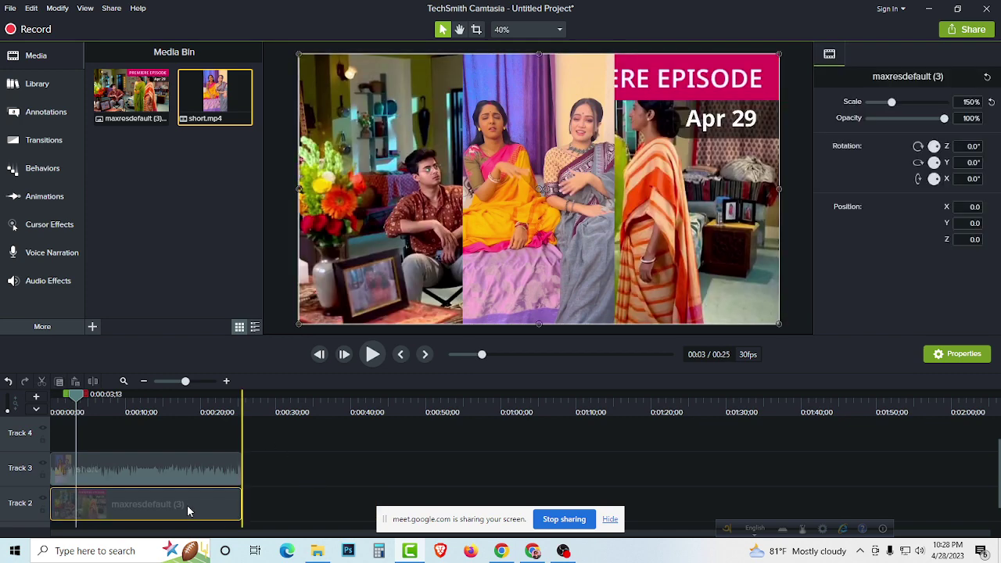
# Step: Copy the short clip on Track 3 and paste the duplicate onto Track 4, aligned with the timeline start
pyautogui.click(151, 473)
pyautogui.moveTo(75, 396); pyautogui.dragTo(61, 397)
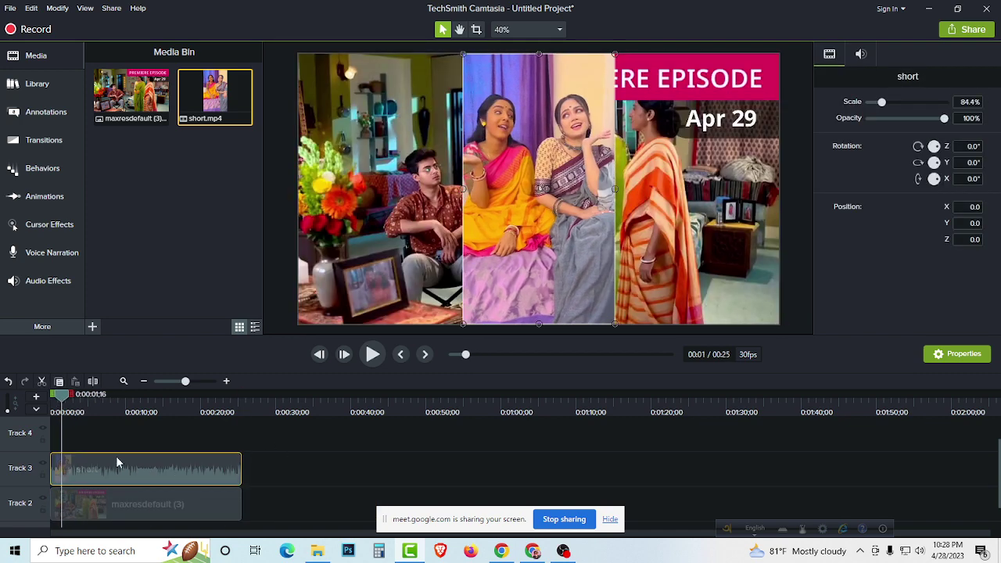
pyautogui.rightClick(133, 465)
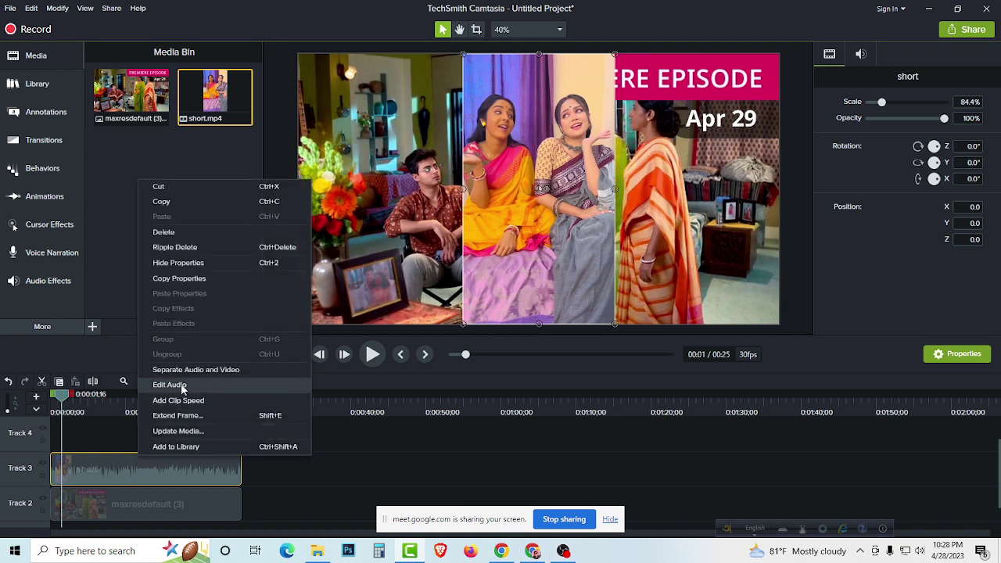
pyautogui.click(169, 203)
pyautogui.rightClick(97, 430)
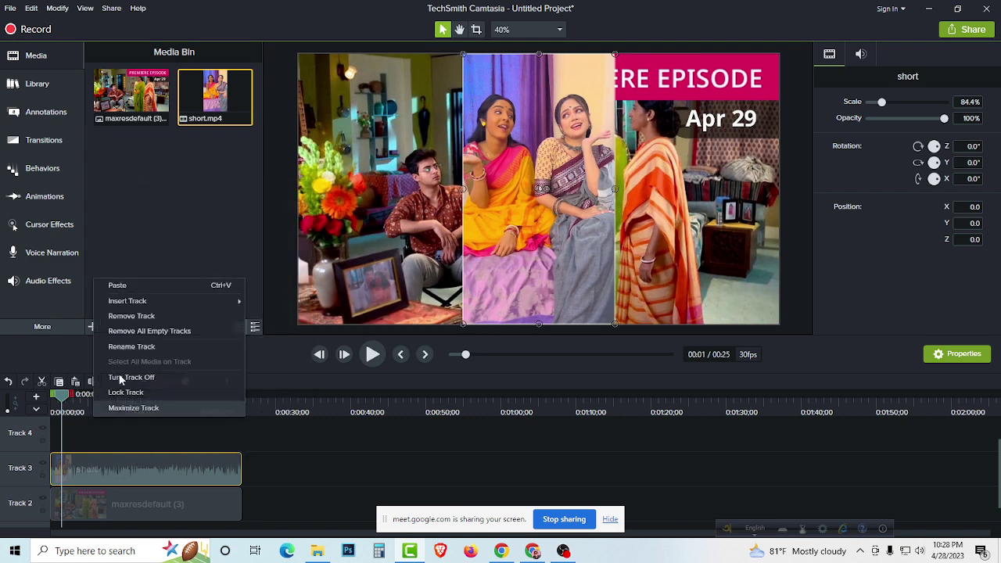
pyautogui.click(118, 284)
pyautogui.moveTo(157, 442); pyautogui.dragTo(94, 447)
# Step: Separate the audio and video of the short clip on Track 3
pyautogui.click(282, 465)
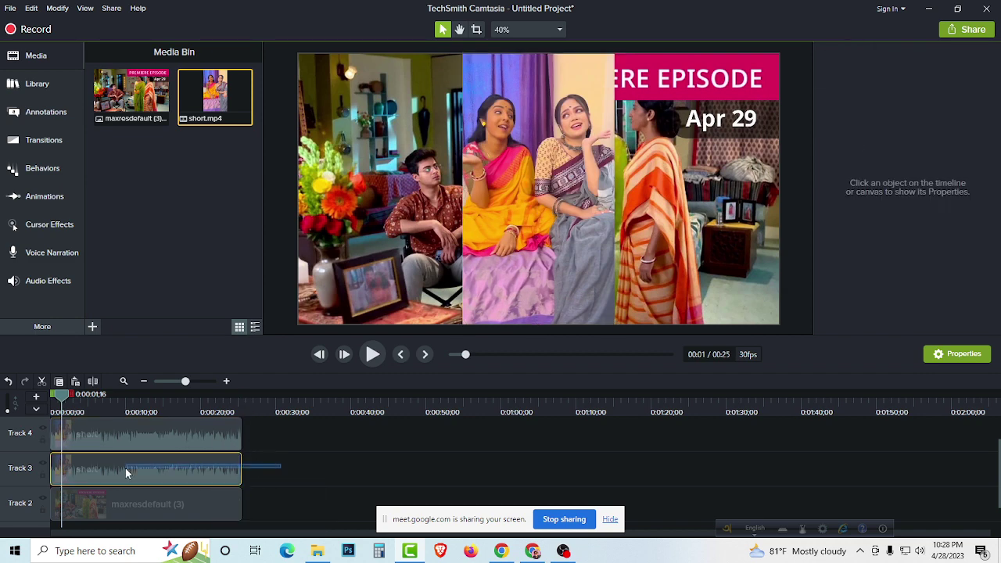
pyautogui.click(221, 472)
pyautogui.click(256, 462)
pyautogui.click(192, 464)
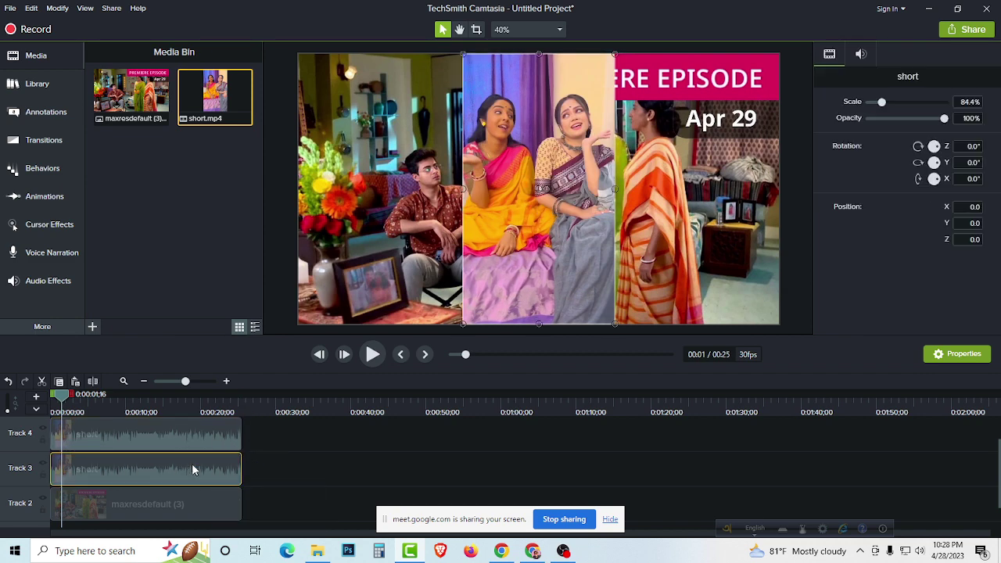
pyautogui.rightClick(191, 469)
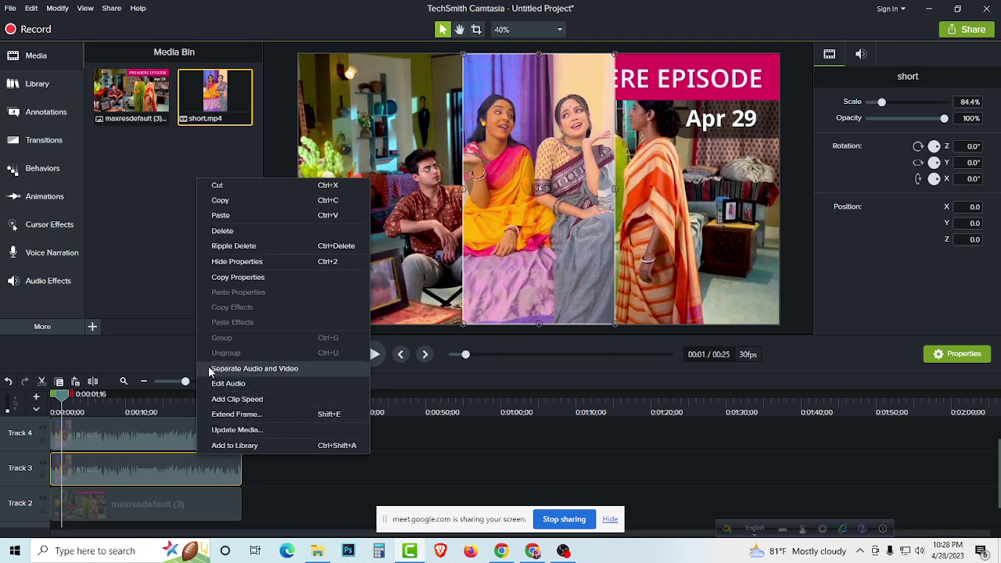
pyautogui.click(166, 469)
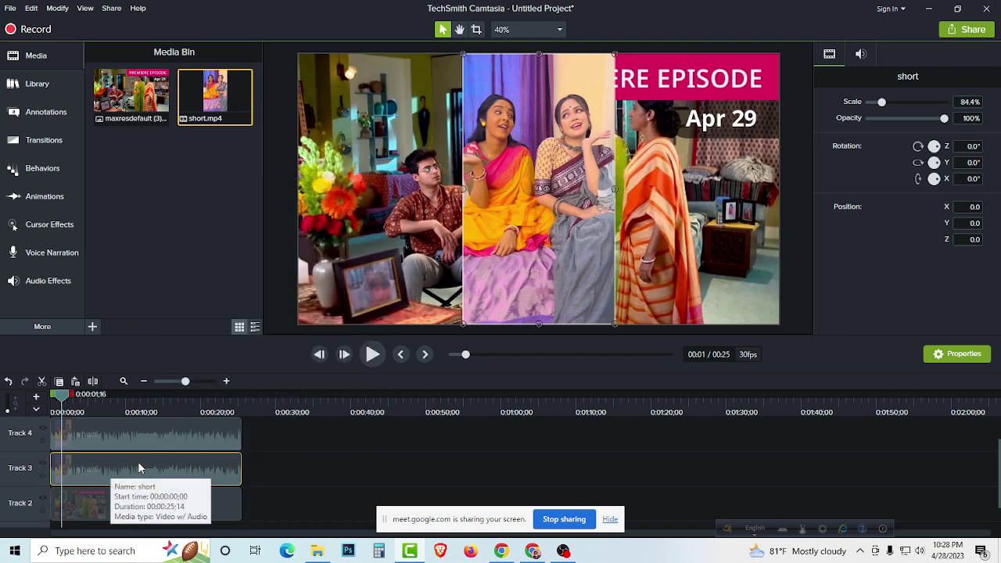
pyautogui.rightClick(158, 467)
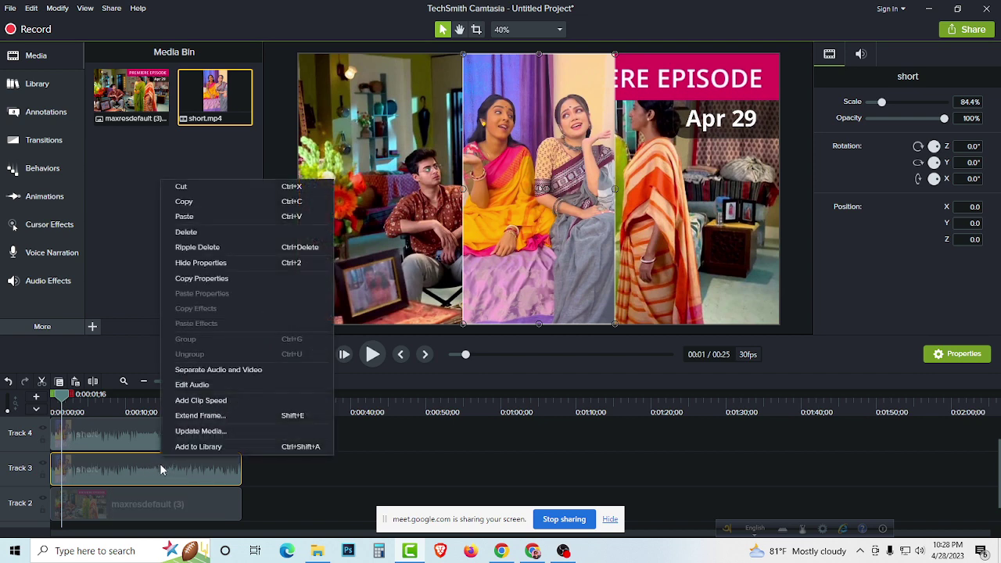
pyautogui.click(232, 369)
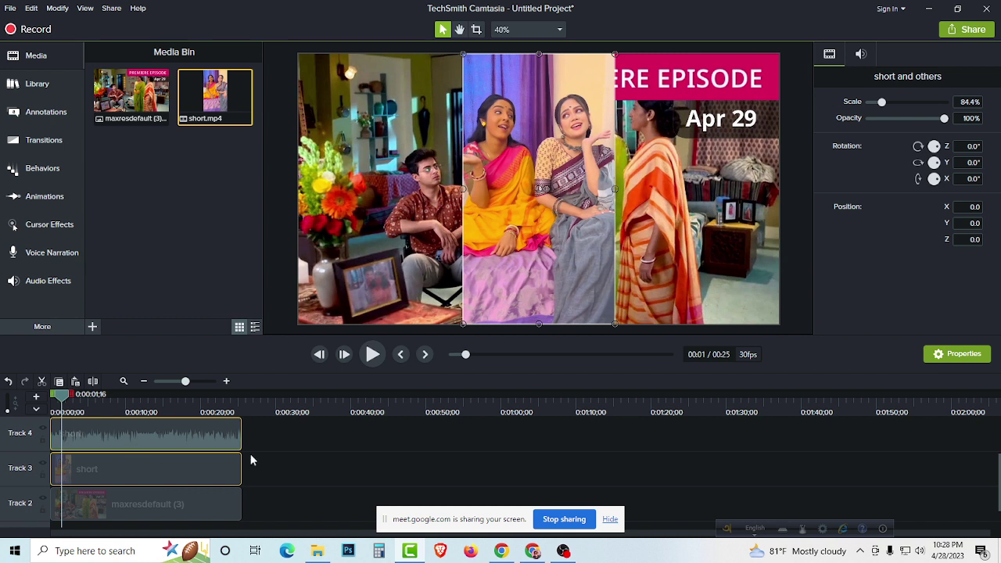
# Step: Delete the separated audio clip from Track 4
pyautogui.scroll(2, 270, 457)
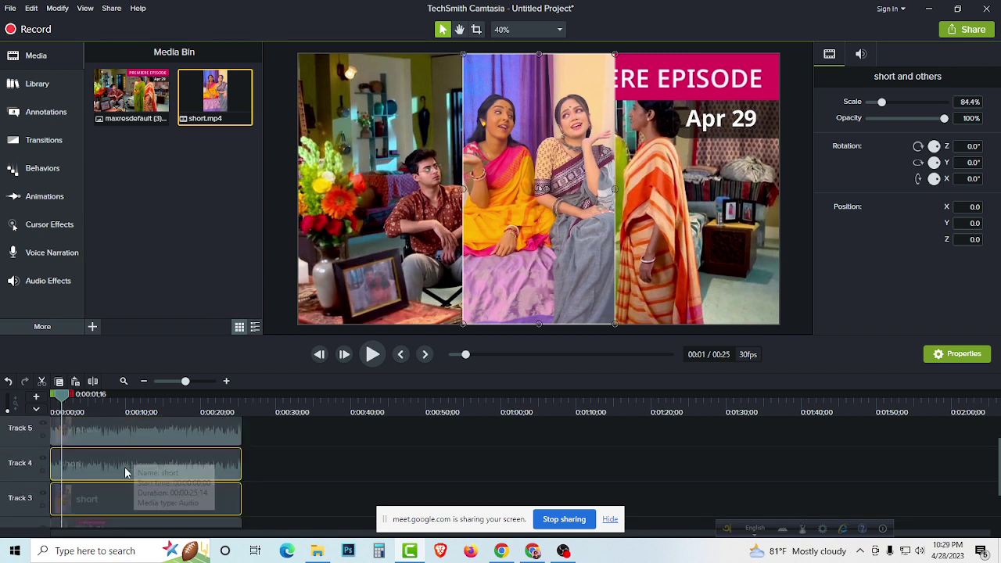
pyautogui.click(134, 468)
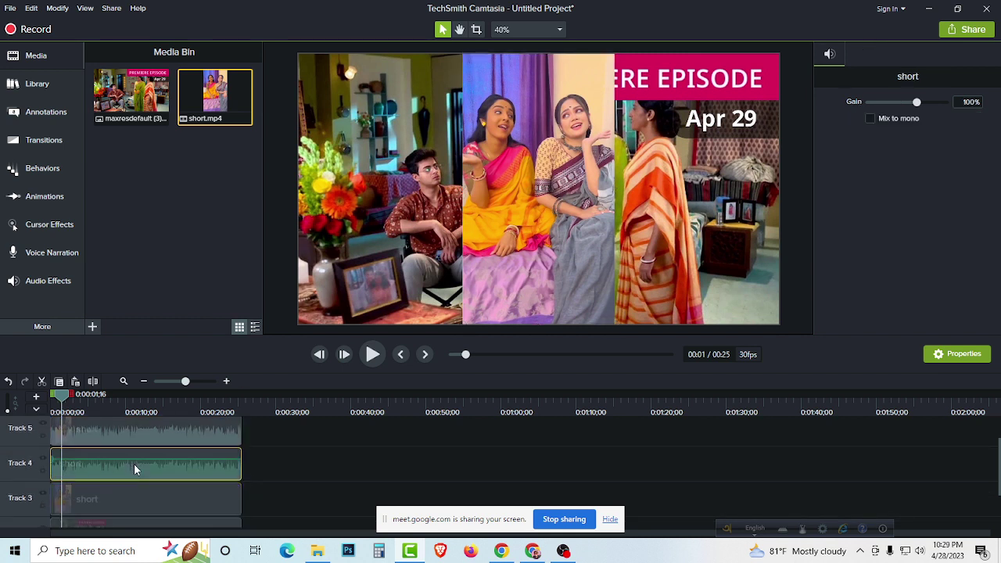
pyautogui.press('Delete')
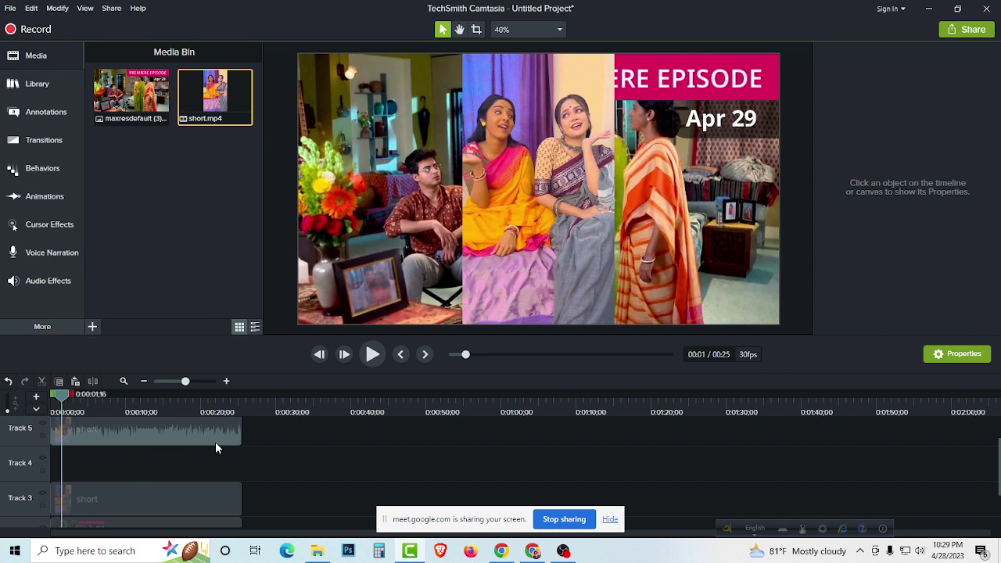
# Step: Move the short clip that still has audio from Track 5 down to the empty Track 4
pyautogui.click(157, 431)
pyautogui.scroll(-2, 293, 432)
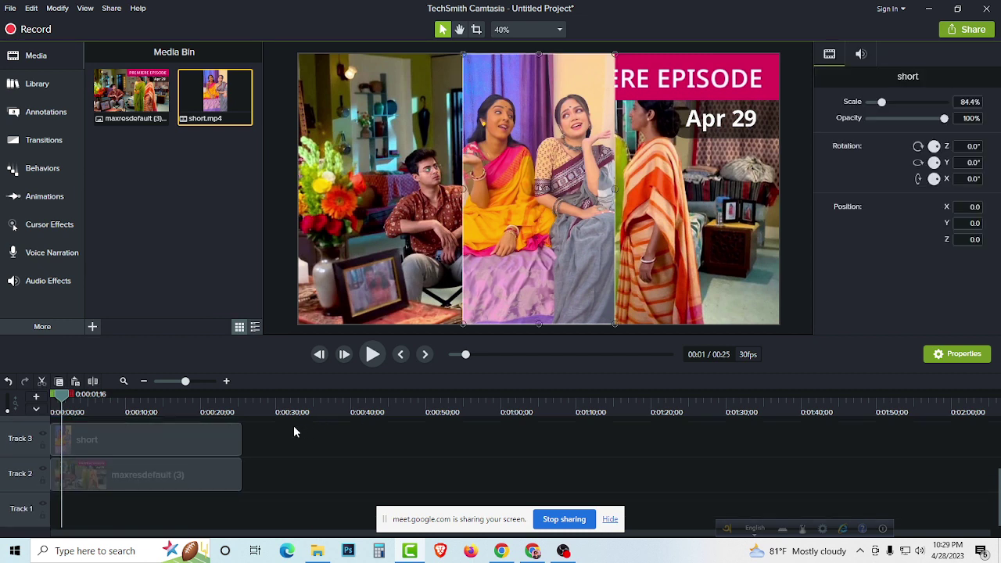
pyautogui.scroll(2, 243, 451)
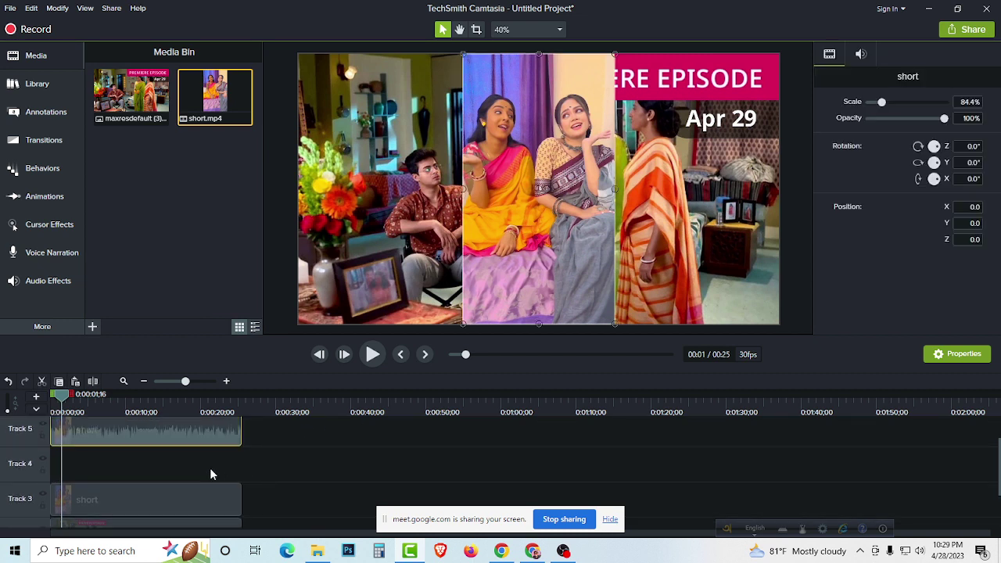
pyautogui.scroll(-2, 154, 432)
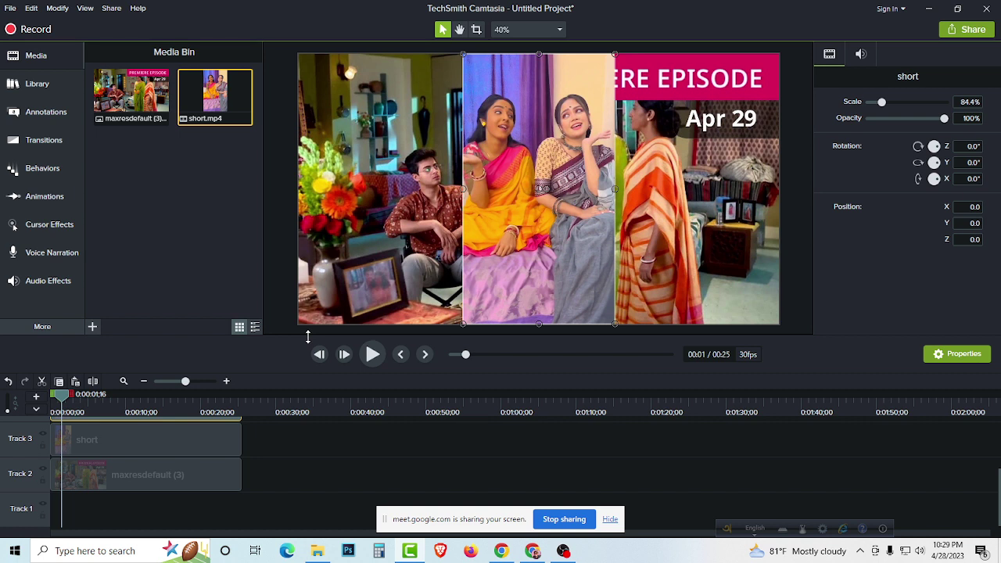
pyautogui.scroll(1, 250, 464)
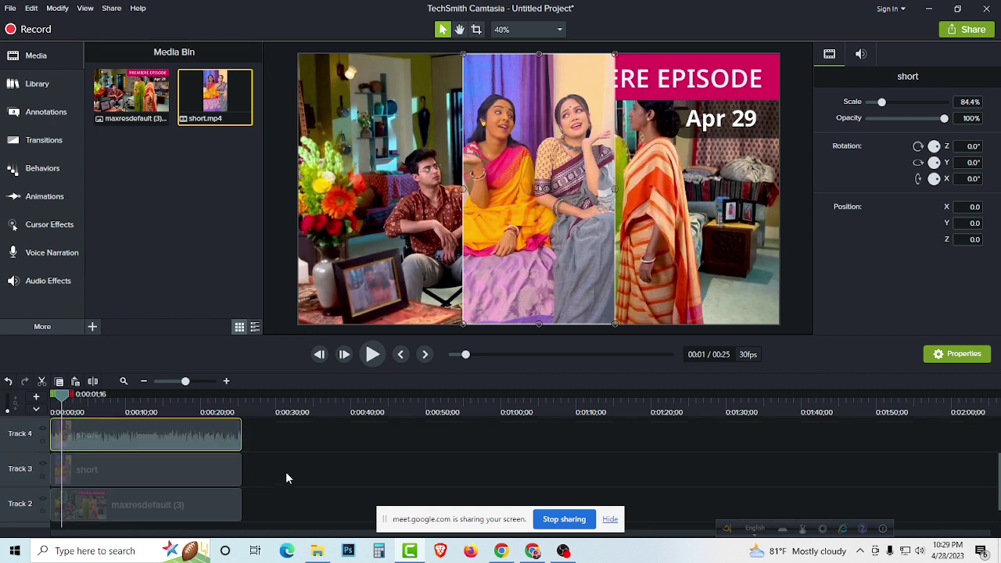
pyautogui.click(285, 472)
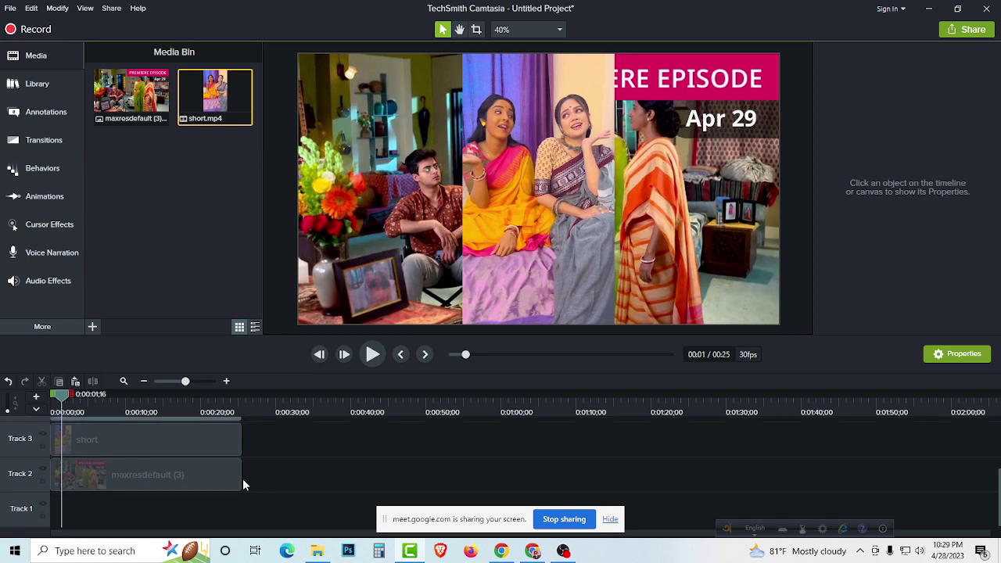
pyautogui.scroll(1, 243, 484)
pyautogui.scroll(-1, 188, 455)
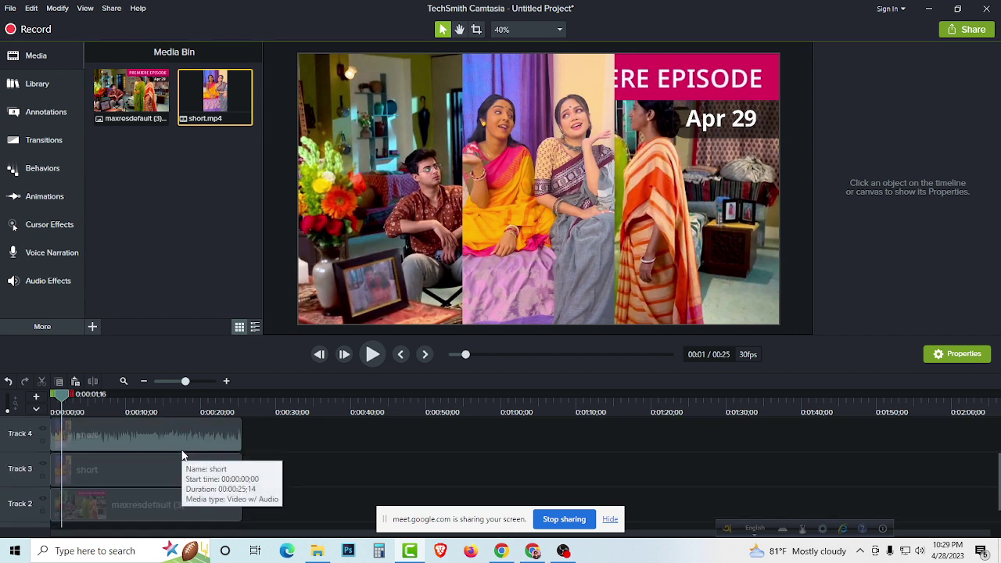
pyautogui.click(199, 438)
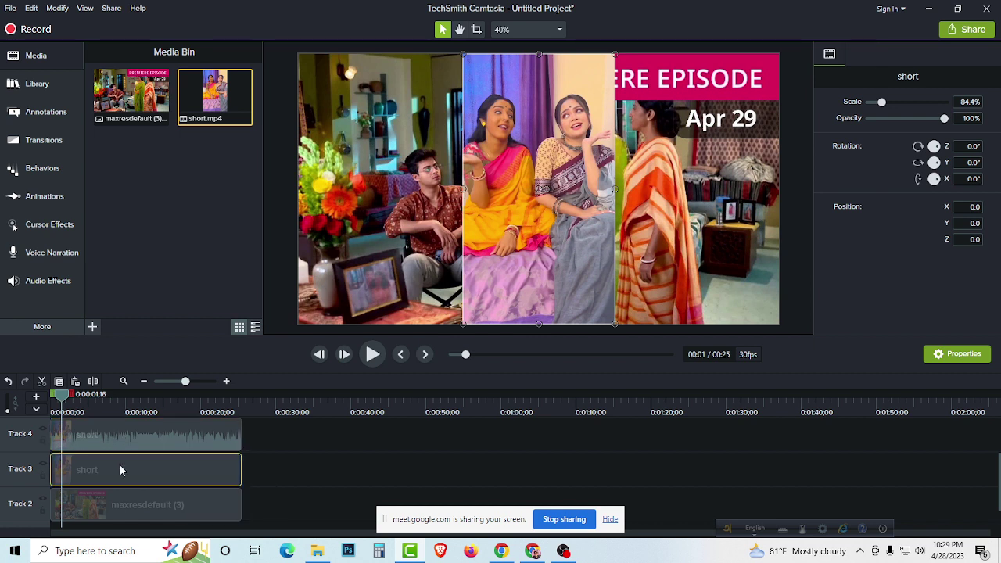
pyautogui.click(282, 451)
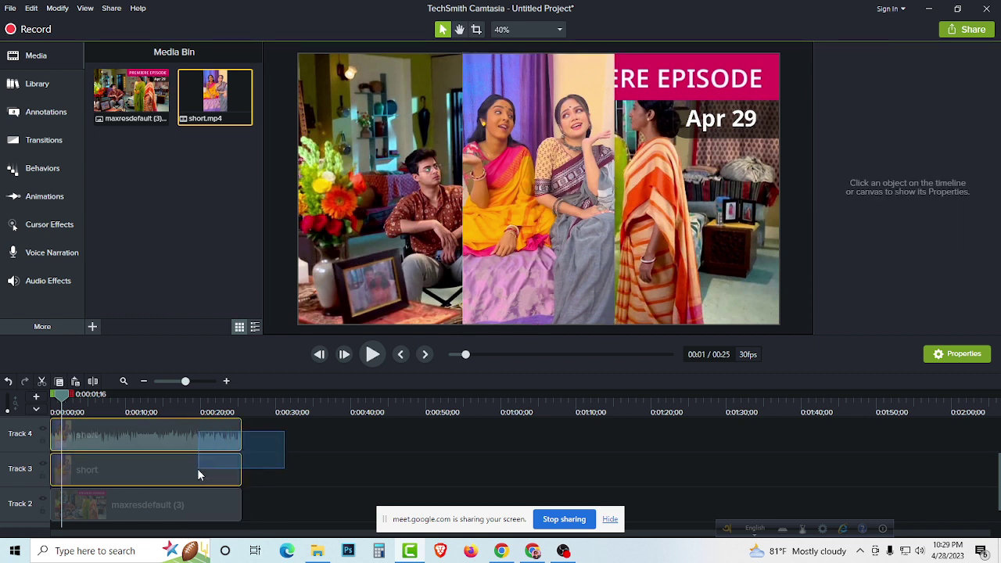
pyautogui.click(187, 438)
pyautogui.click(293, 450)
pyautogui.click(198, 470)
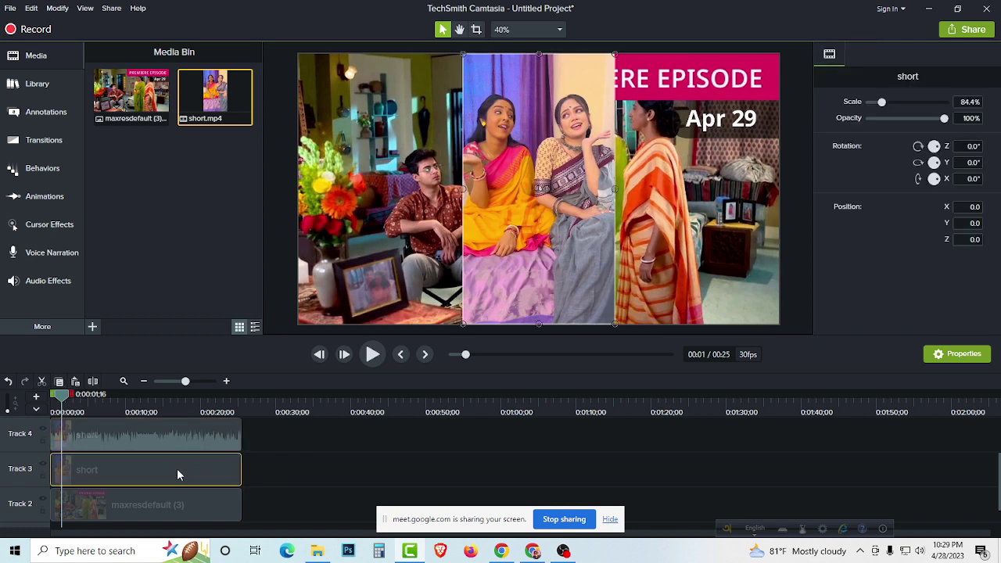
# Step: With the playhead at the start, scale the silent short clip on Track 3 to 288.1% and reposition it to Y -837.5 as a canvas-filling background
pyautogui.hotkey('ctrl', 'Home')
pyautogui.click(255, 449)
pyautogui.click(190, 467)
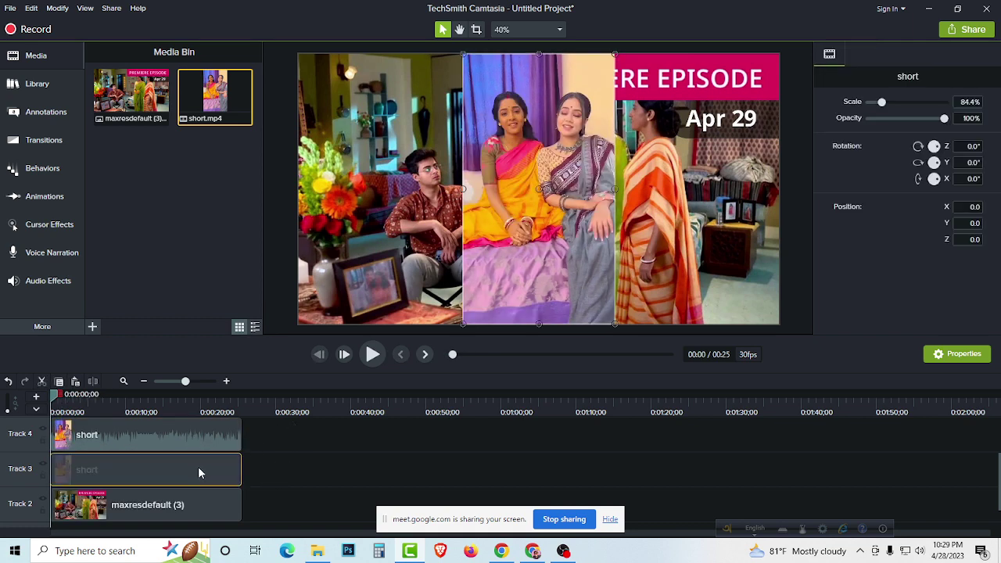
pyautogui.moveTo(882, 102); pyautogui.dragTo(912, 103)
pyautogui.moveTo(780, 119); pyautogui.dragTo(727, 230)
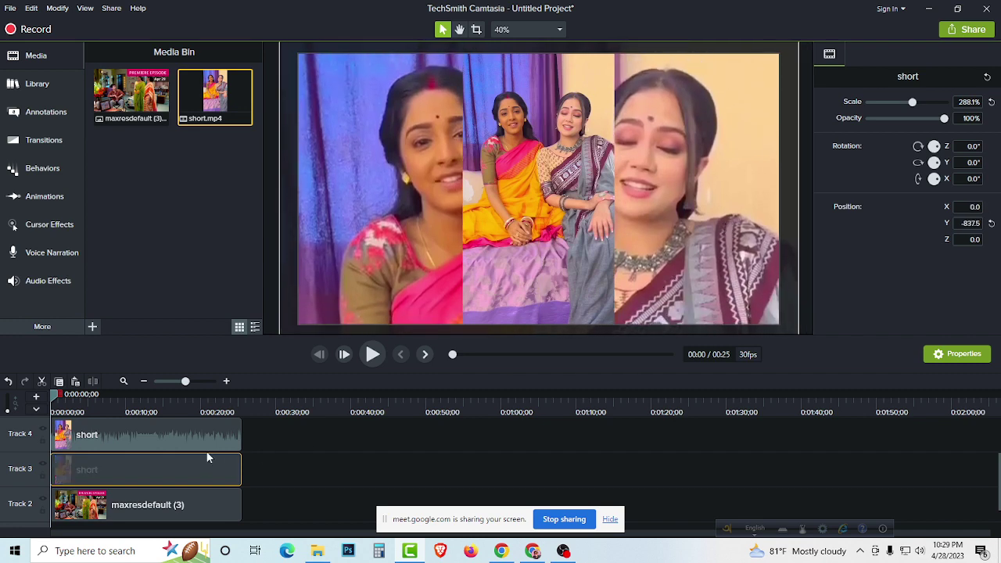
pyautogui.moveTo(53, 399)
pyautogui.mouseDown()
pyautogui.moveTo(235, 427)
pyautogui.moveTo(53, 416)
pyautogui.moveTo(67, 393)
pyautogui.moveTo(53, 406)
pyautogui.mouseUp()
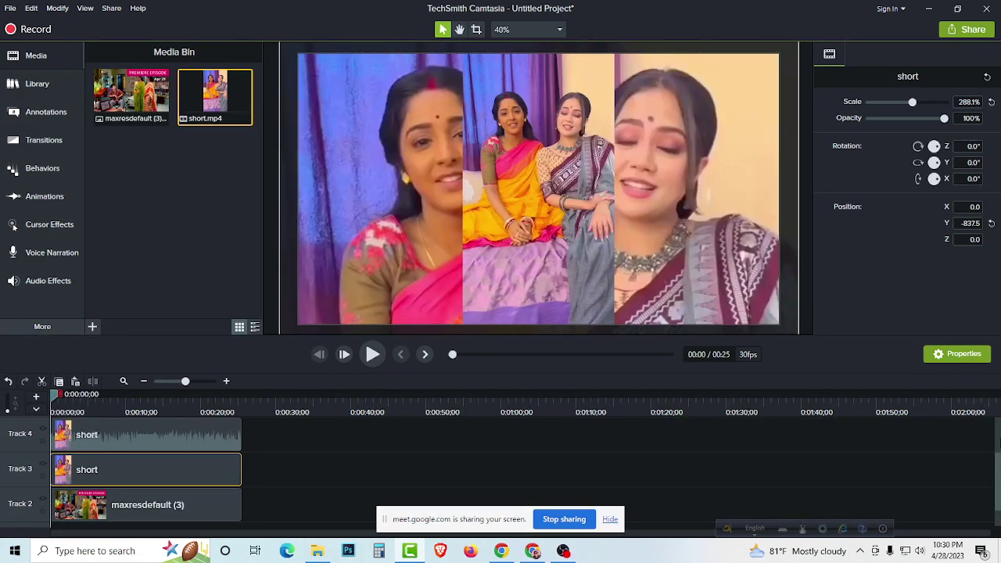
# Step: Move the maxresdefault (3) image from Track 2 to Track 5, above both short clips
pyautogui.scroll(1, 998, 480)
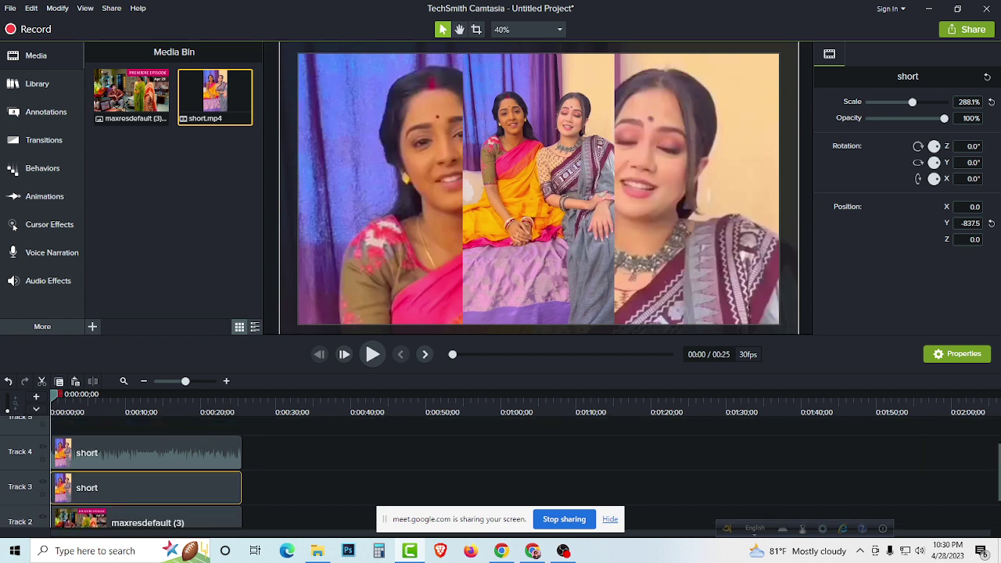
pyautogui.click(146, 513)
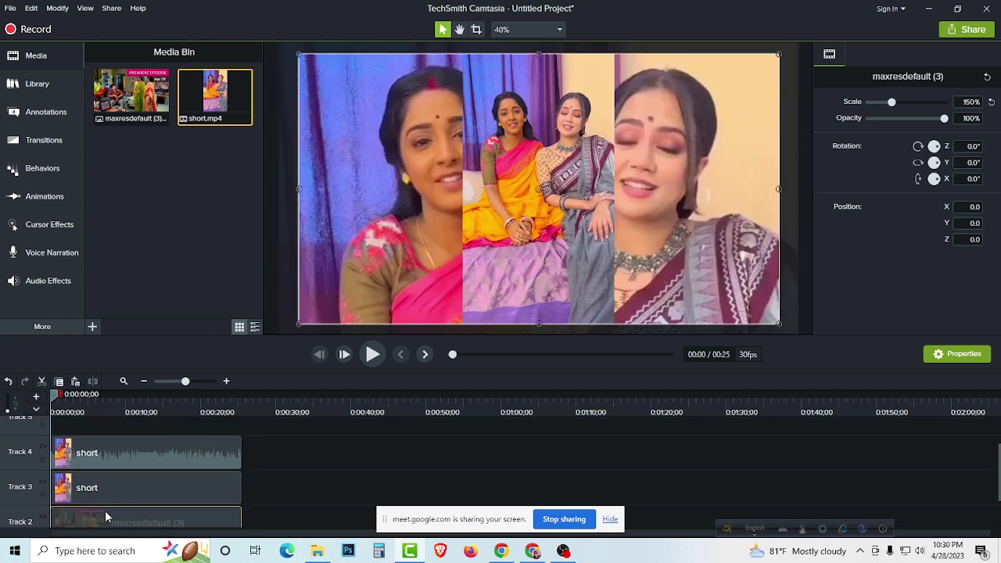
pyautogui.moveTo(88, 515); pyautogui.dragTo(86, 472)
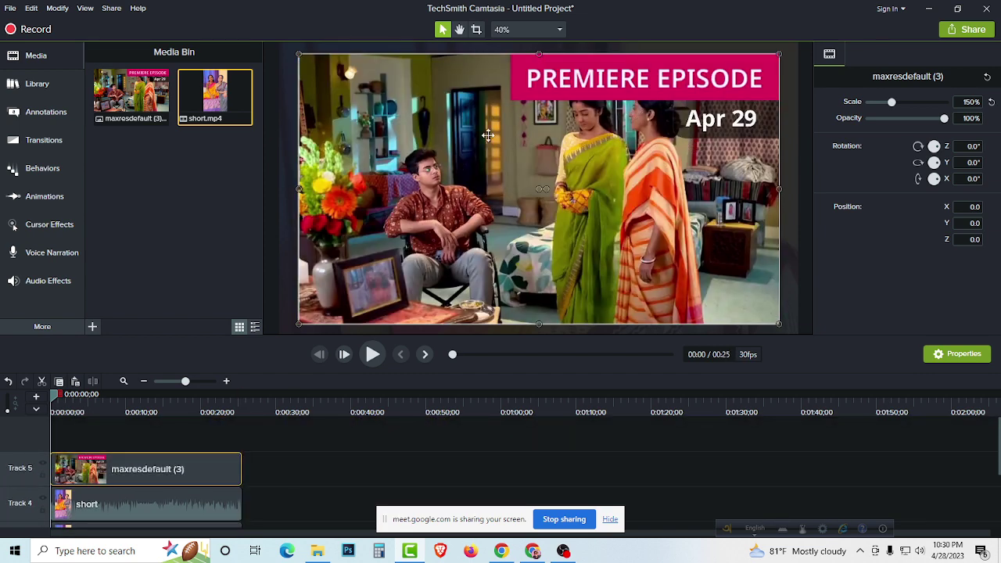
pyautogui.moveTo(290, 438); pyautogui.dragTo(90, 556)
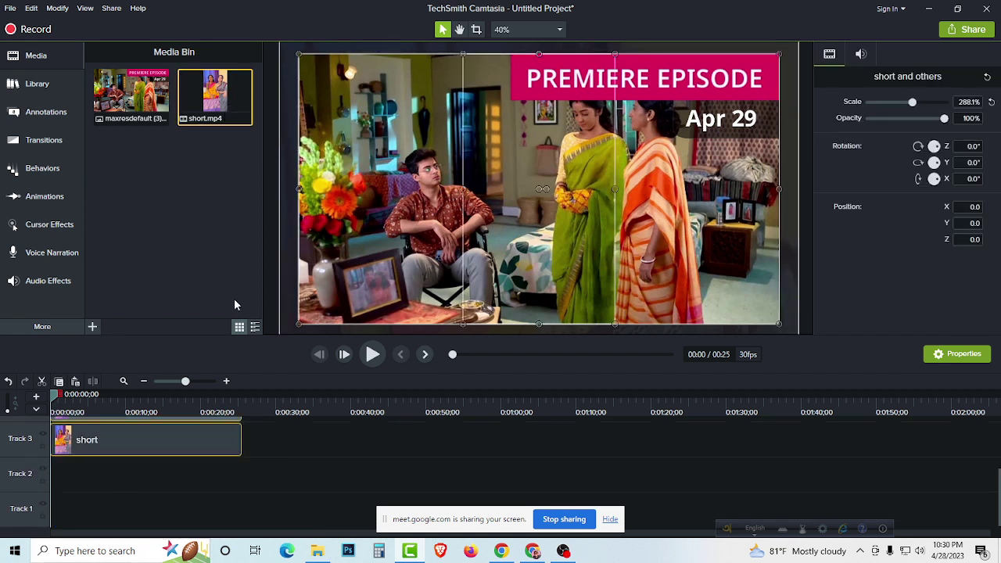
pyautogui.scroll(3, 568, 469)
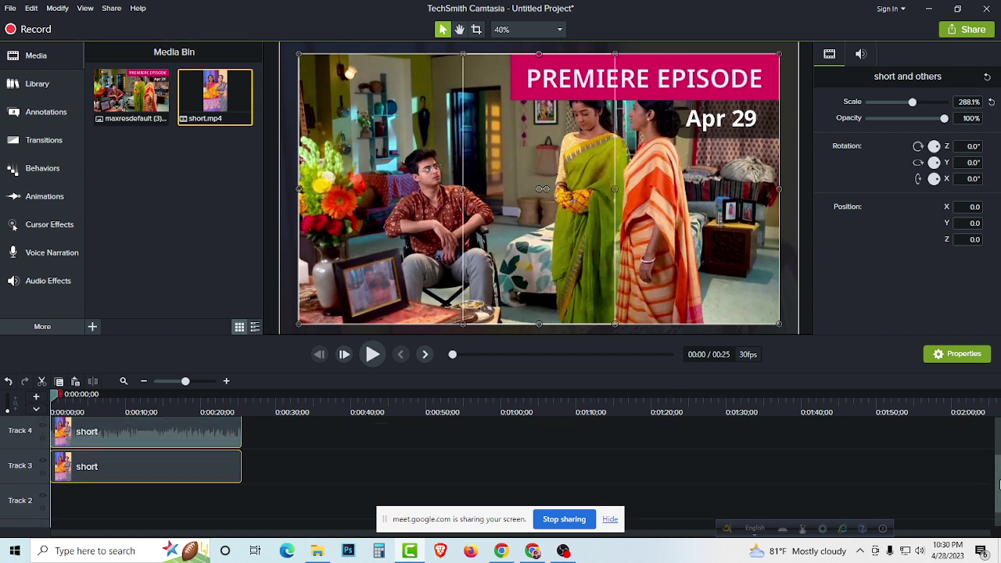
pyautogui.click(286, 467)
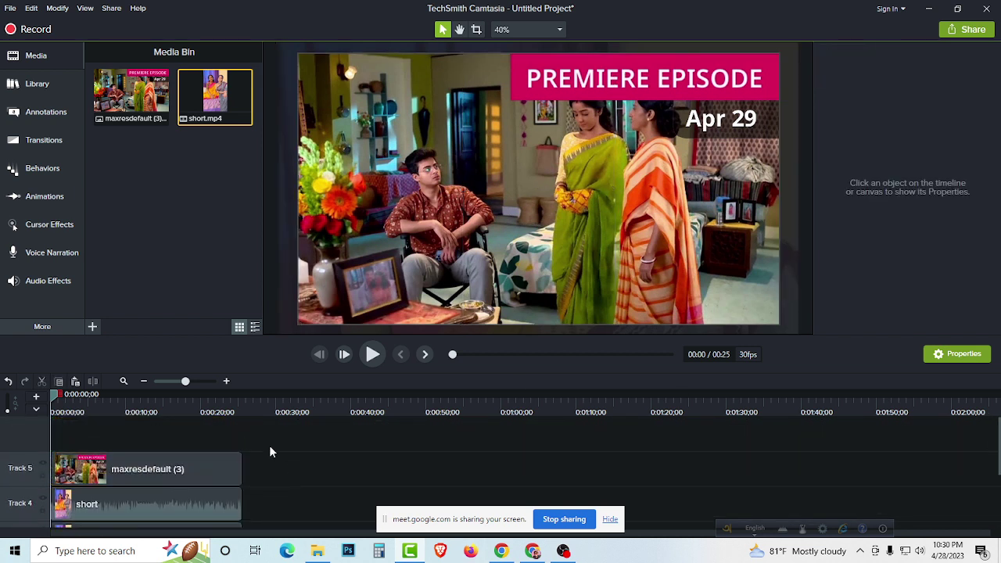
# Step: Move the maxresdefault (3) image on Track 5 to start at 0:00:07;02 and shorten it to about 4 seconds
pyautogui.click(165, 470)
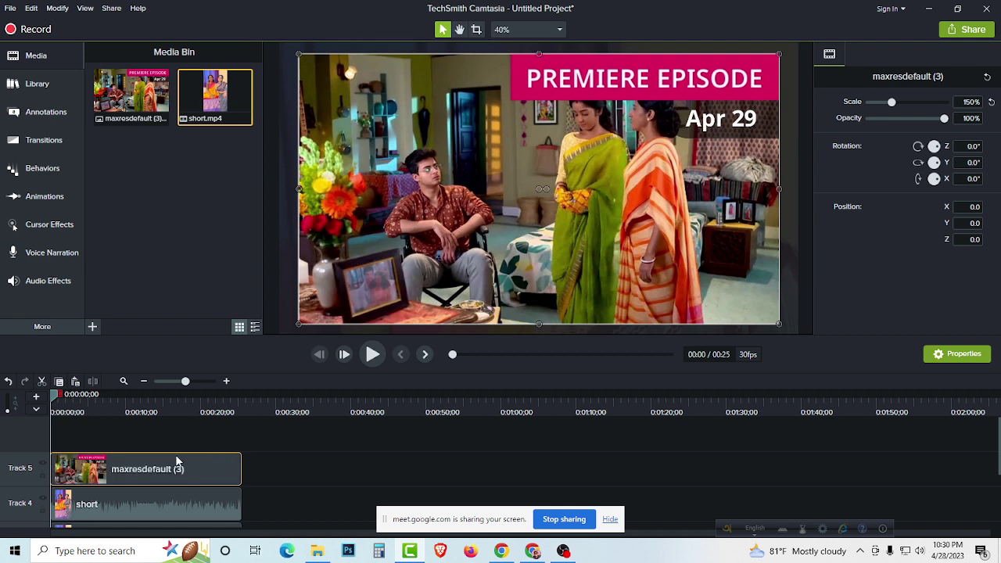
pyautogui.moveTo(89, 479); pyautogui.dragTo(326, 469)
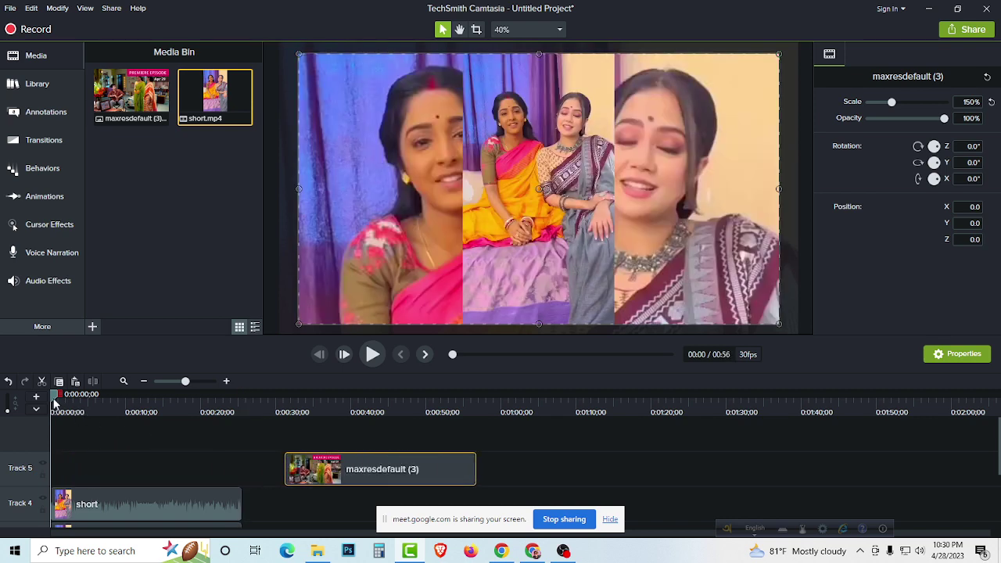
pyautogui.moveTo(55, 402); pyautogui.dragTo(105, 406)
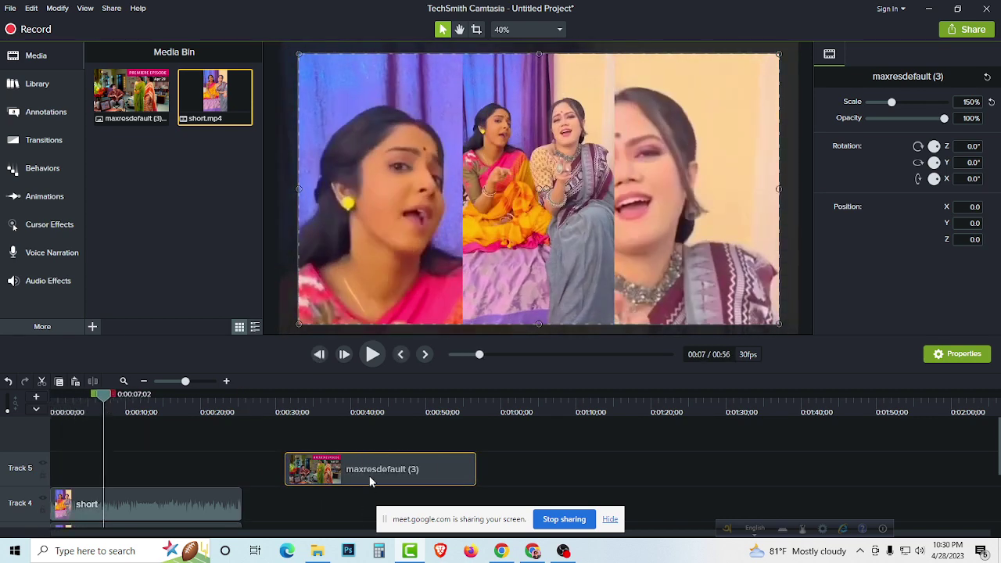
pyautogui.moveTo(369, 480); pyautogui.dragTo(187, 481)
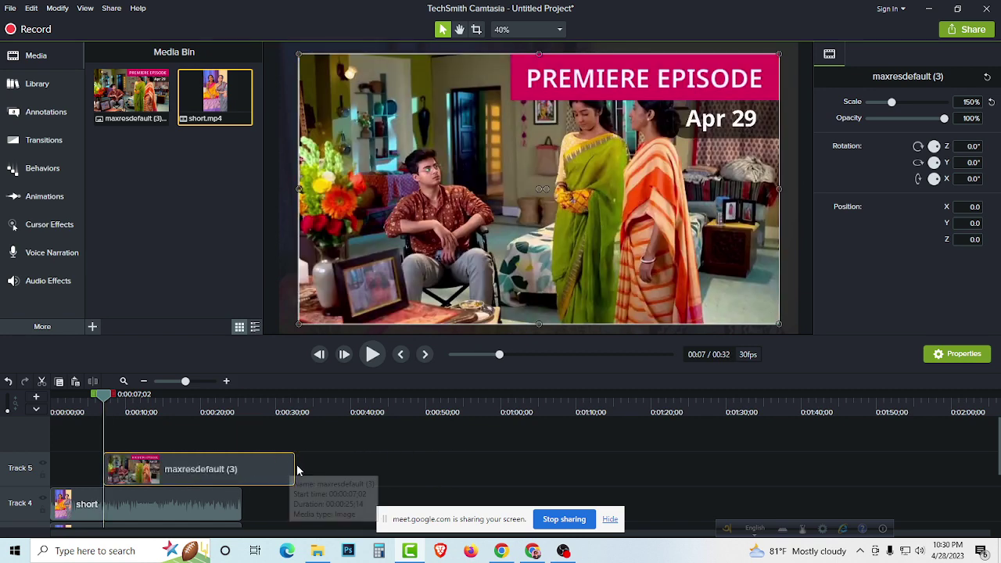
pyautogui.moveTo(295, 470); pyautogui.dragTo(134, 471)
pyautogui.moveTo(100, 397); pyautogui.dragTo(53, 397)
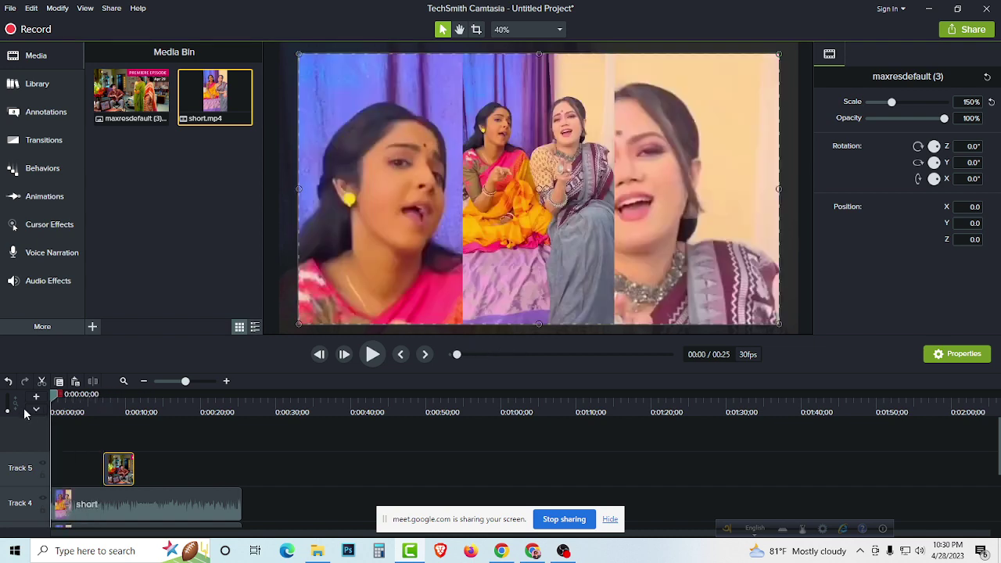
# Step: Shift the Track 5 image earlier to start at about 4 seconds and trim its duration to about 2 seconds
pyautogui.moveTo(98, 468); pyautogui.dragTo(90, 471)
pyautogui.moveTo(55, 397); pyautogui.dragTo(126, 428)
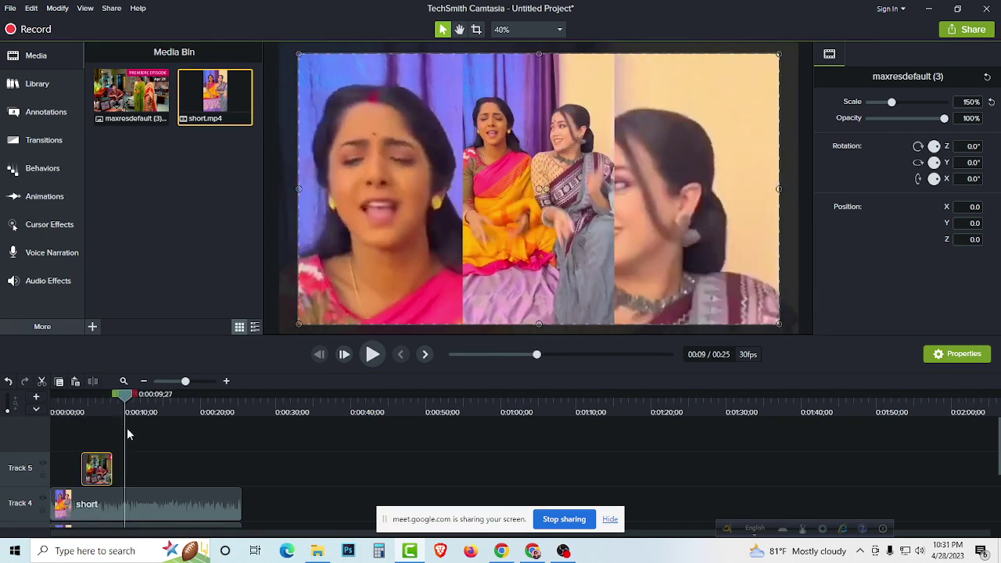
pyautogui.moveTo(111, 468); pyautogui.dragTo(97, 469)
pyautogui.moveTo(130, 399); pyautogui.dragTo(87, 432)
pyautogui.moveTo(87, 432)
pyautogui.mouseDown()
pyautogui.moveTo(41, 429)
pyautogui.moveTo(87, 439)
pyautogui.mouseUp()
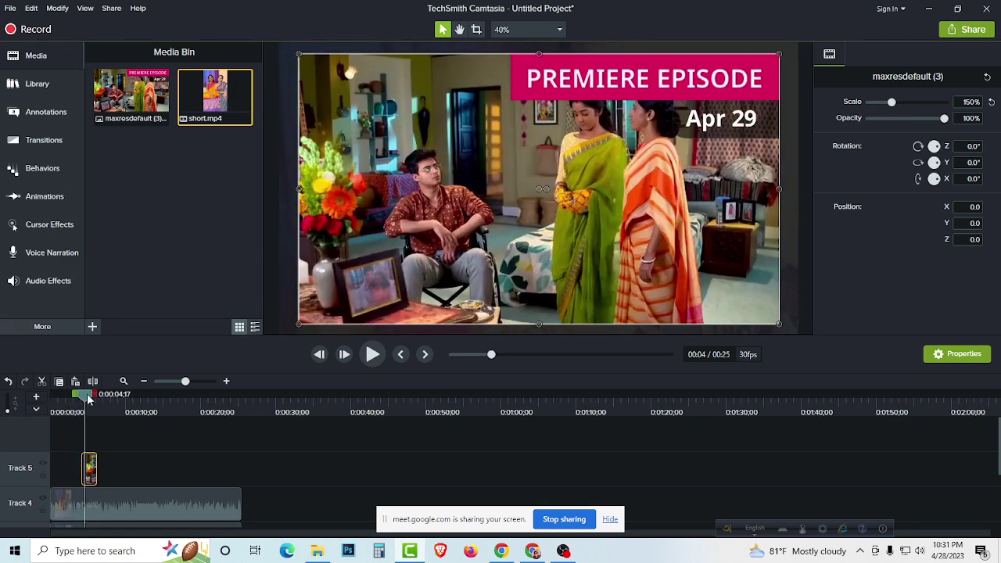
pyautogui.moveTo(88, 399)
pyautogui.mouseDown()
pyautogui.moveTo(79, 399)
pyautogui.moveTo(90, 406)
pyautogui.mouseUp()
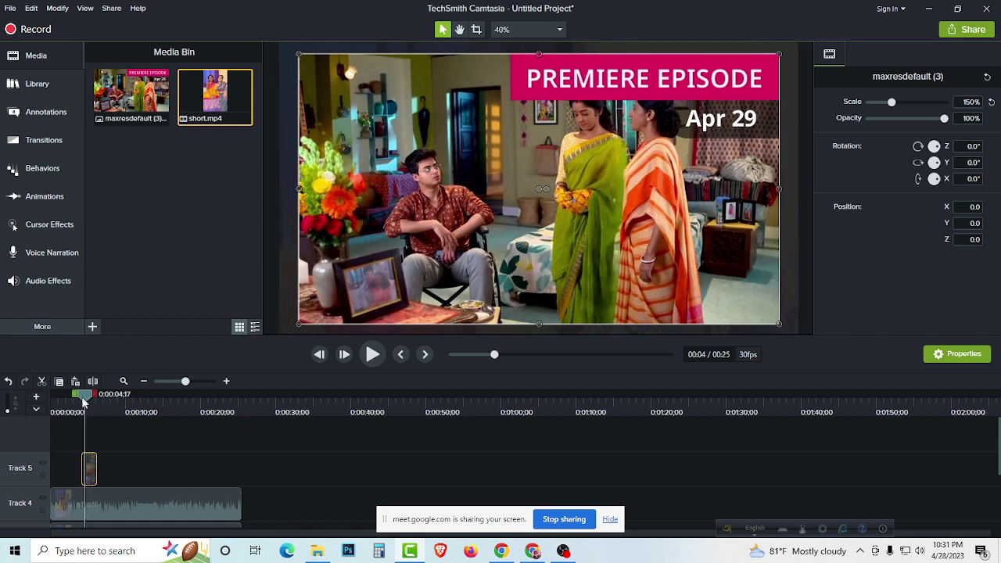
pyautogui.moveTo(86, 399)
pyautogui.mouseDown()
pyautogui.moveTo(35, 403)
pyautogui.moveTo(99, 404)
pyautogui.moveTo(43, 401)
pyautogui.moveTo(82, 402)
pyautogui.mouseUp()
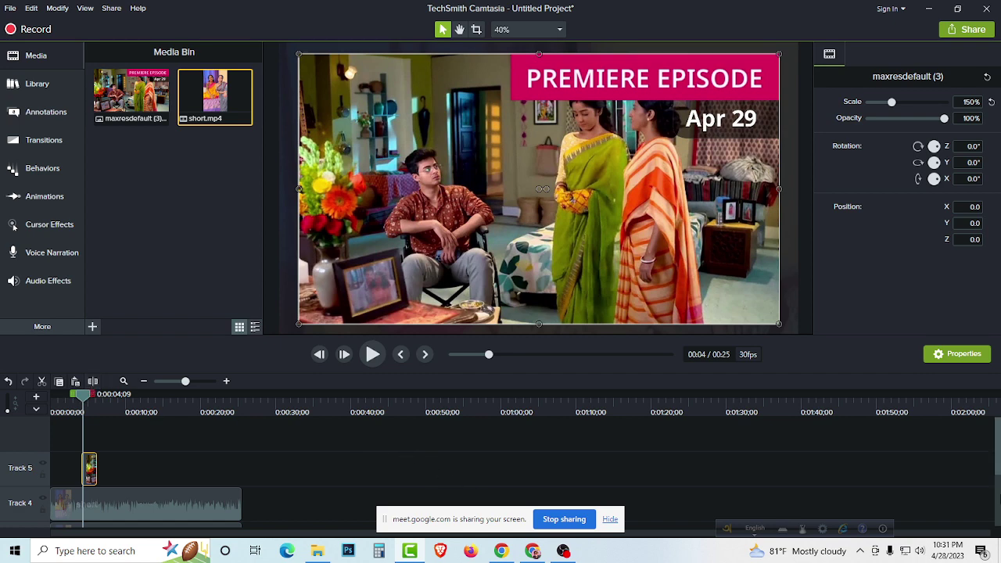
# Step: Preview the opening seconds of the project from the start up to where the Track 5 image begins
pyautogui.scroll(-2, 998, 457)
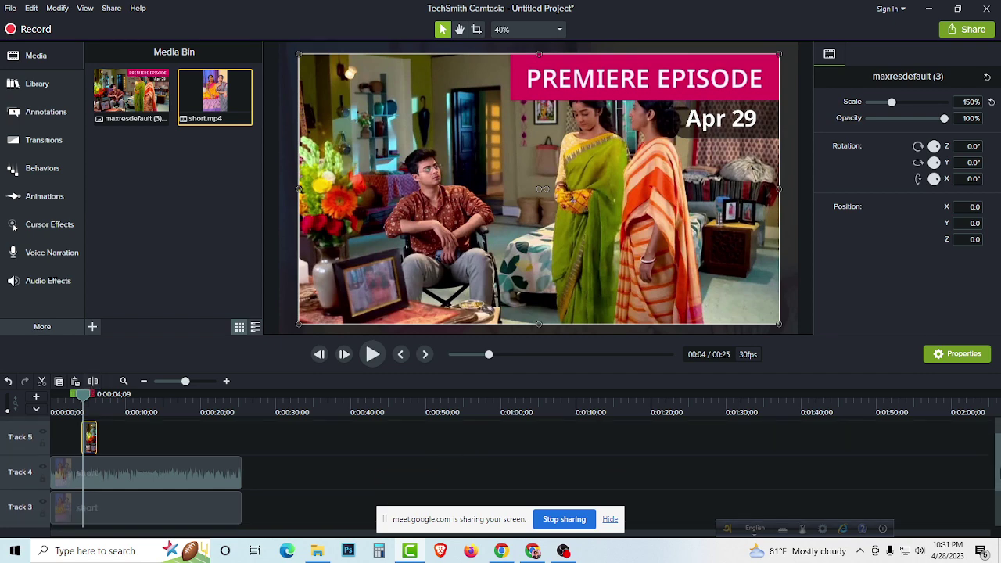
pyautogui.moveTo(84, 399); pyautogui.dragTo(22, 420)
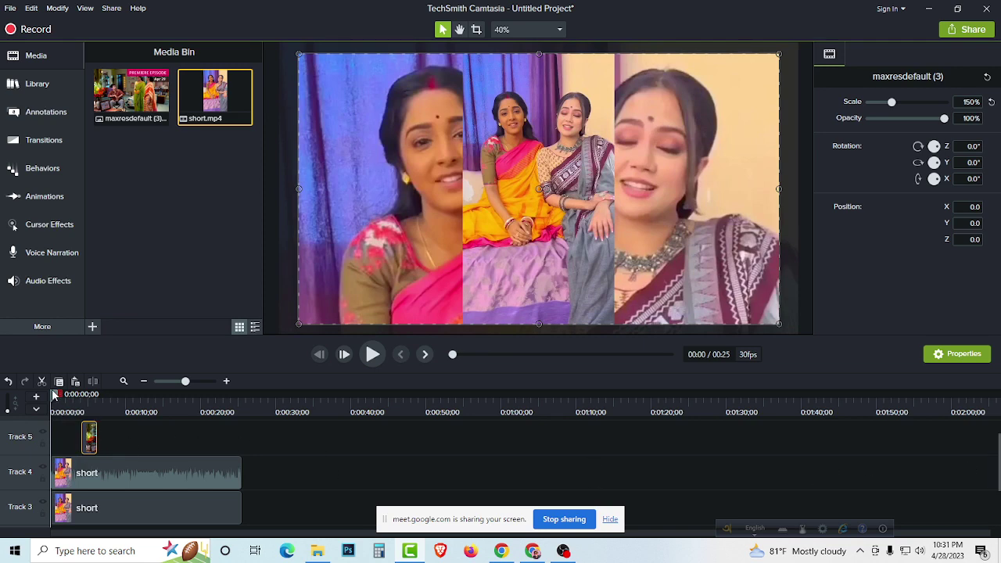
pyautogui.press('space')
pyautogui.press('space')
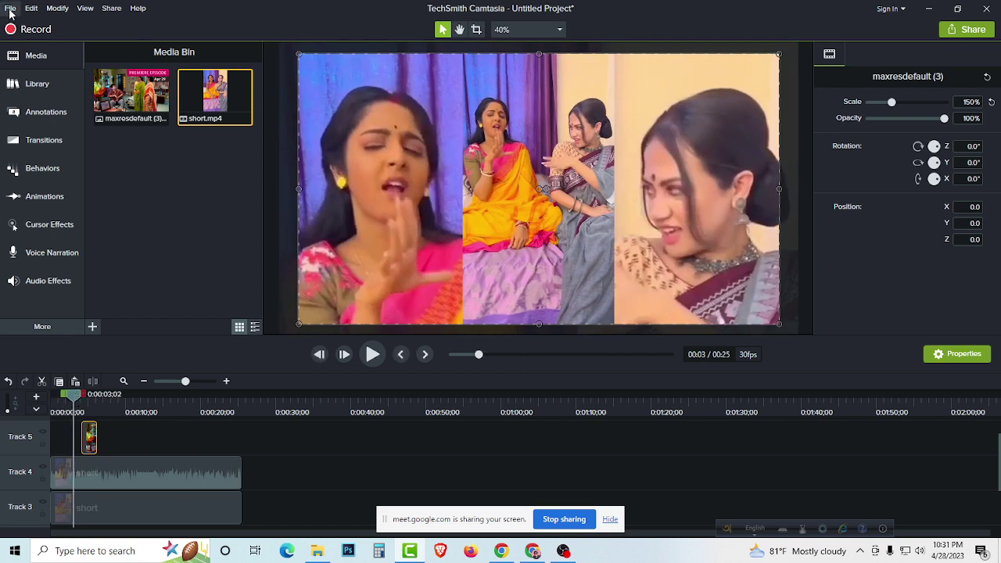
pyautogui.click(10, 9)
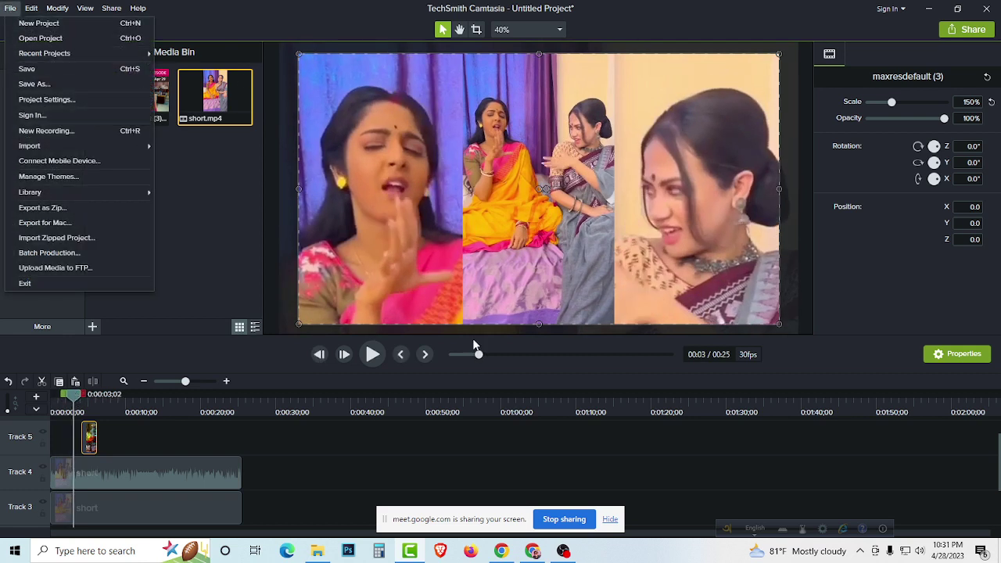
pyautogui.click(313, 459)
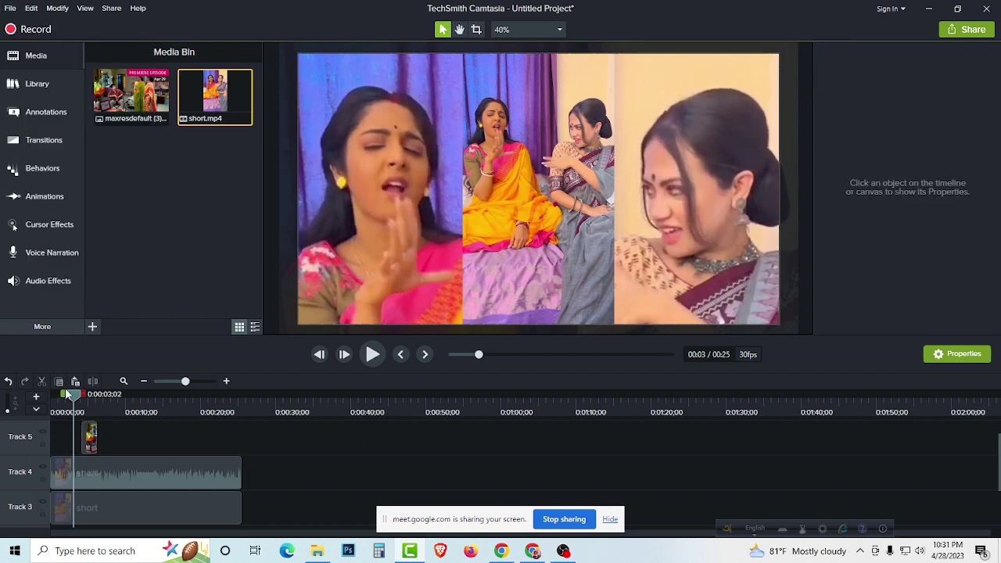
pyautogui.moveTo(78, 394); pyautogui.dragTo(43, 393)
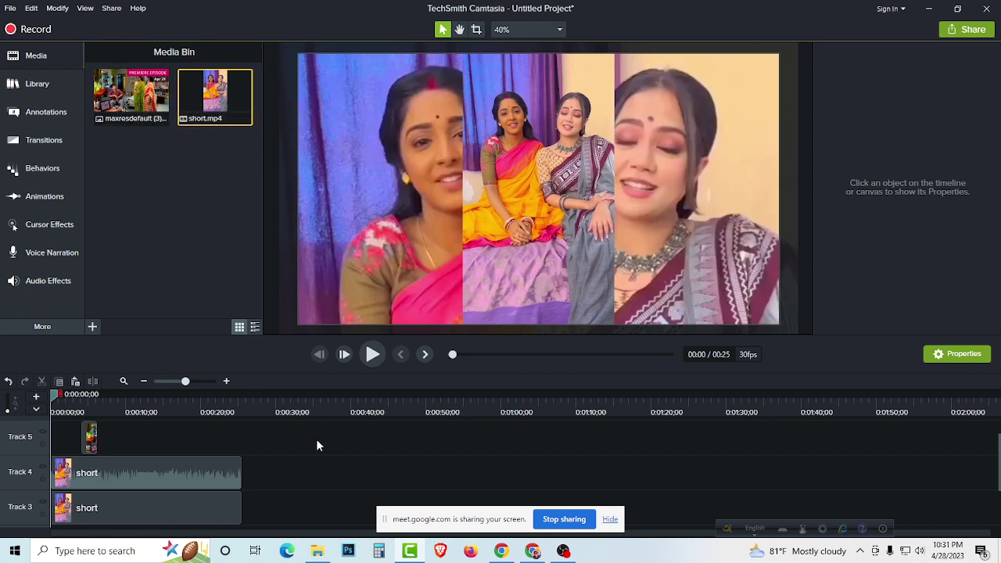
pyautogui.moveTo(54, 395); pyautogui.dragTo(80, 402)
# Step: Switch to the Google Meet call in Chrome, admit the waiting participant, and return to Camtasia
pyautogui.click(533, 550)
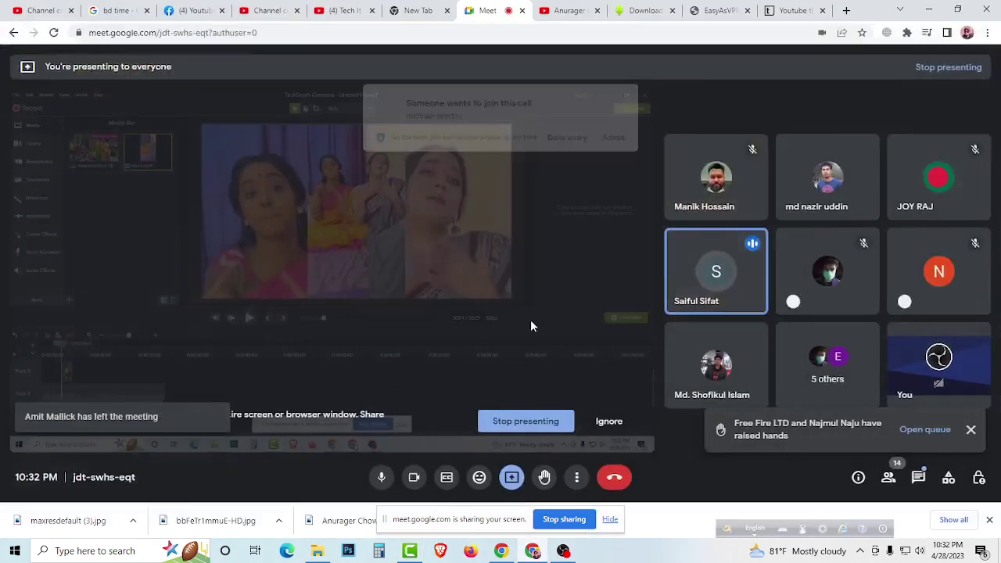
pyautogui.click(630, 117)
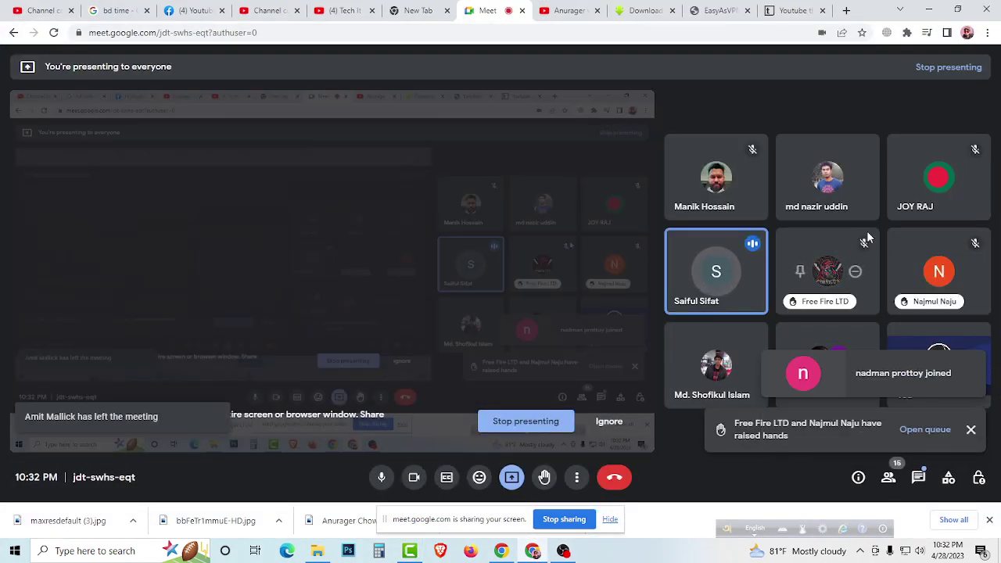
pyautogui.moveTo(859, 220)
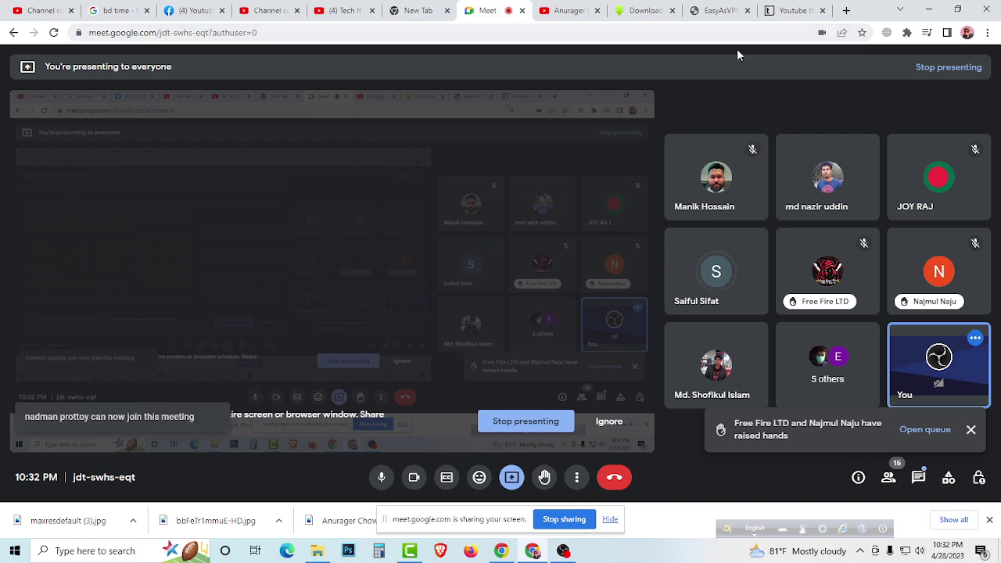
pyautogui.click(410, 550)
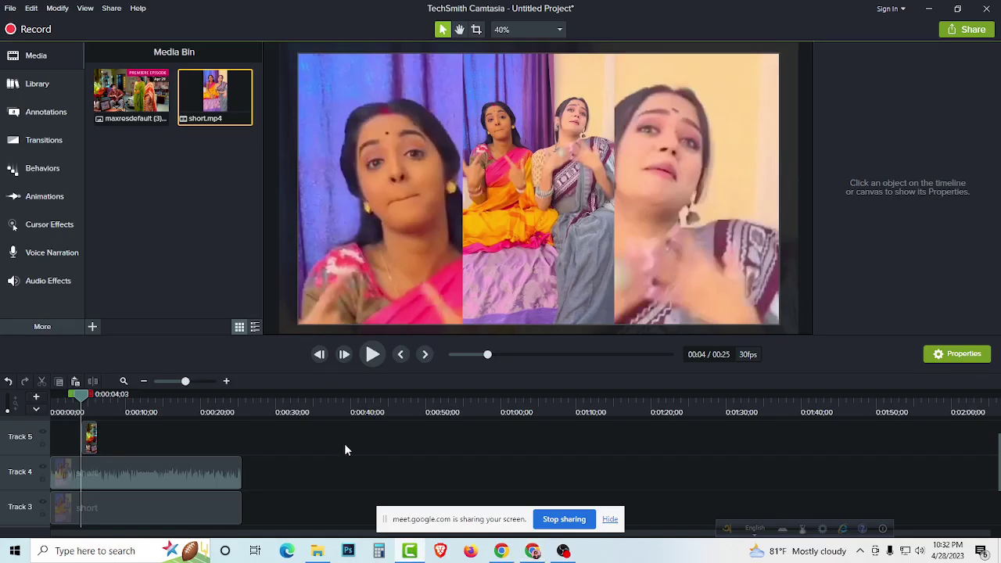
# Step: Return the playhead to the start and add an empty Track 6 above the image track
pyautogui.moveTo(82, 401); pyautogui.dragTo(38, 400)
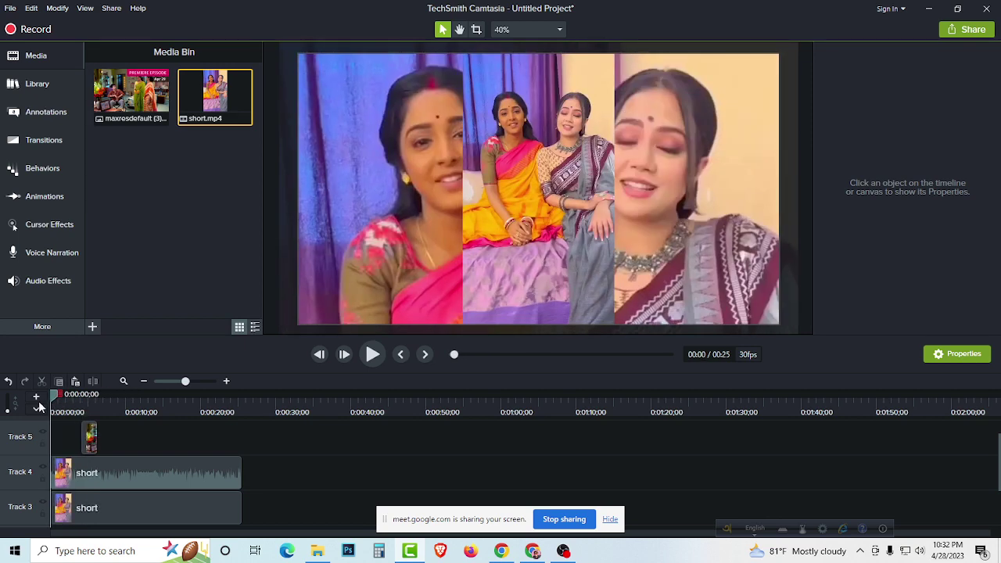
pyautogui.click(37, 398)
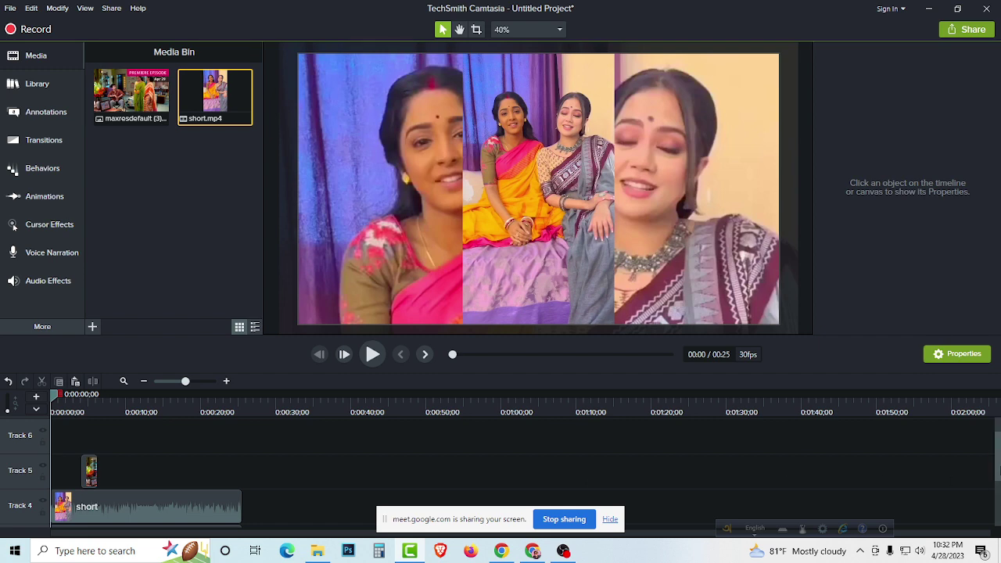
pyautogui.scroll(-2, 998, 460)
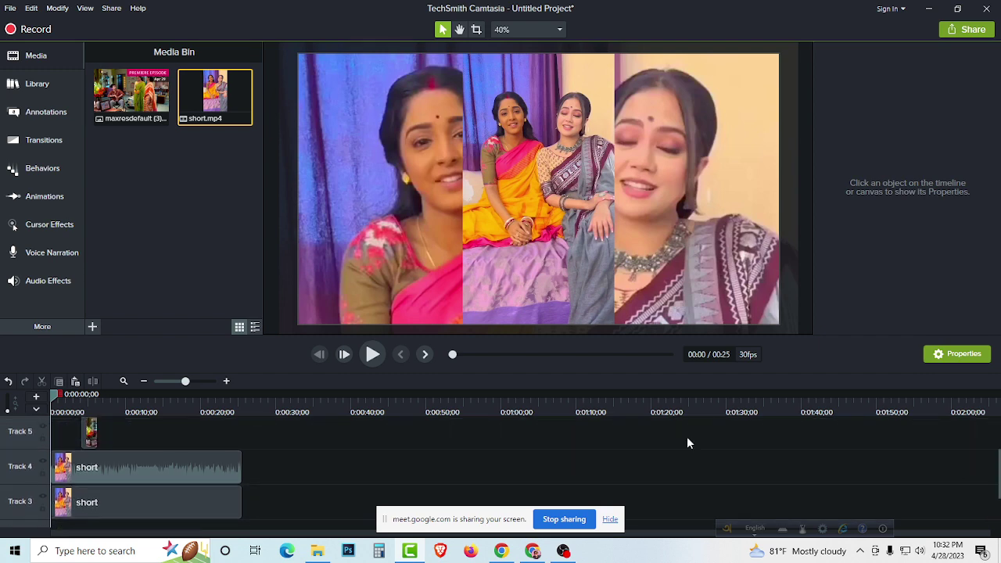
# Step: Start producing the project as a local file with the MP4 only (up to 1080p) preset
pyautogui.moveTo(55, 396); pyautogui.dragTo(49, 420)
pyautogui.click(110, 10)
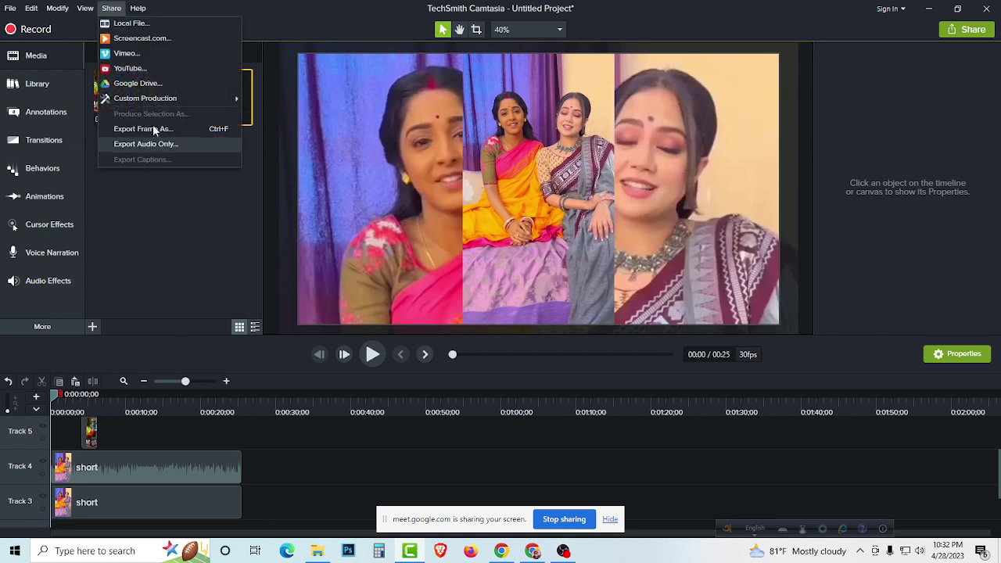
pyautogui.click(133, 23)
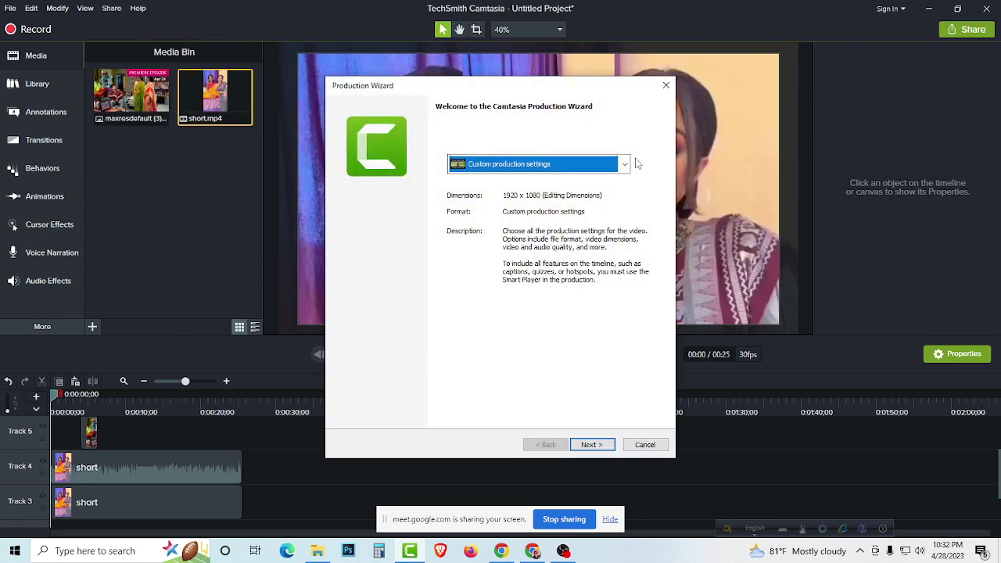
pyautogui.click(625, 164)
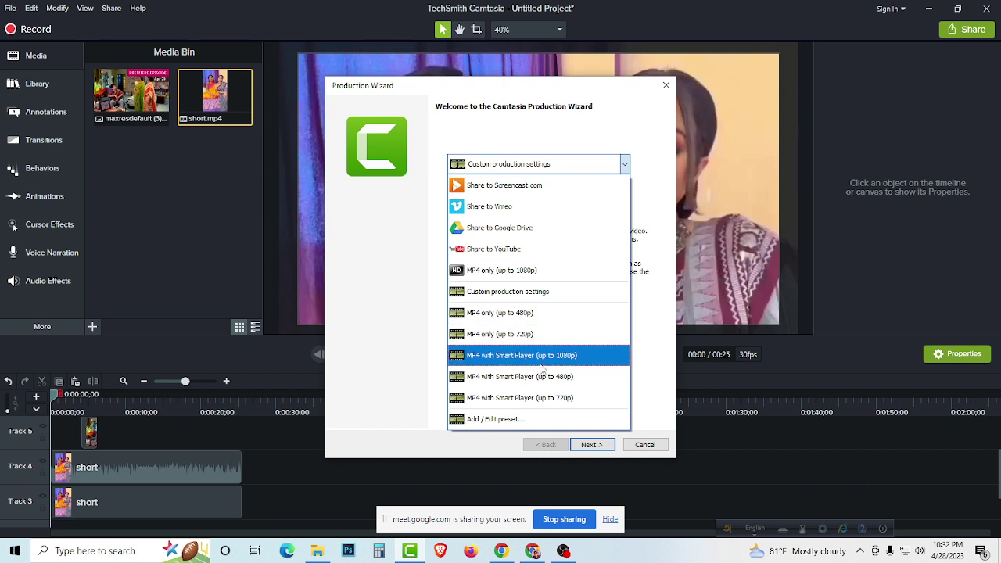
pyautogui.click(511, 270)
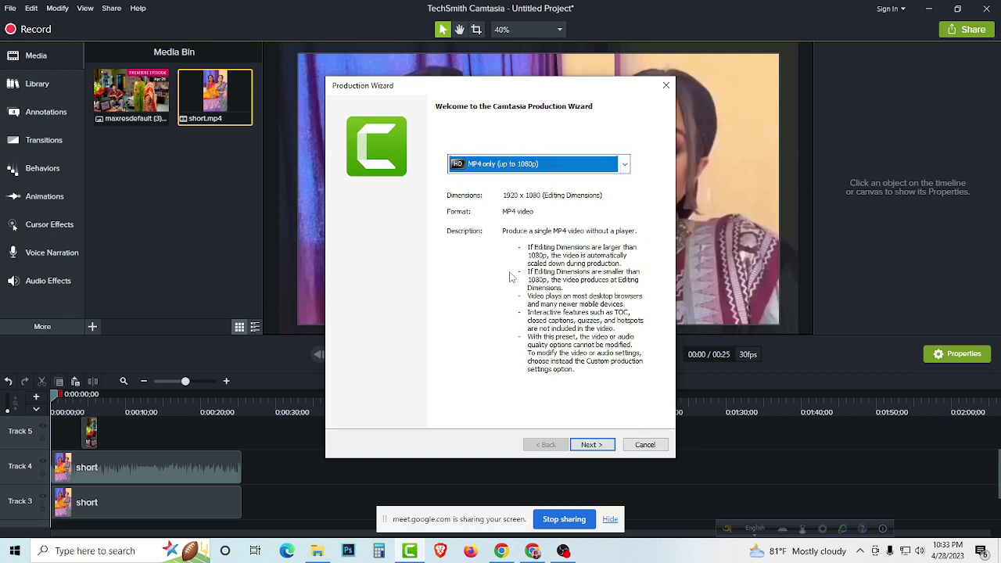
pyautogui.click(590, 445)
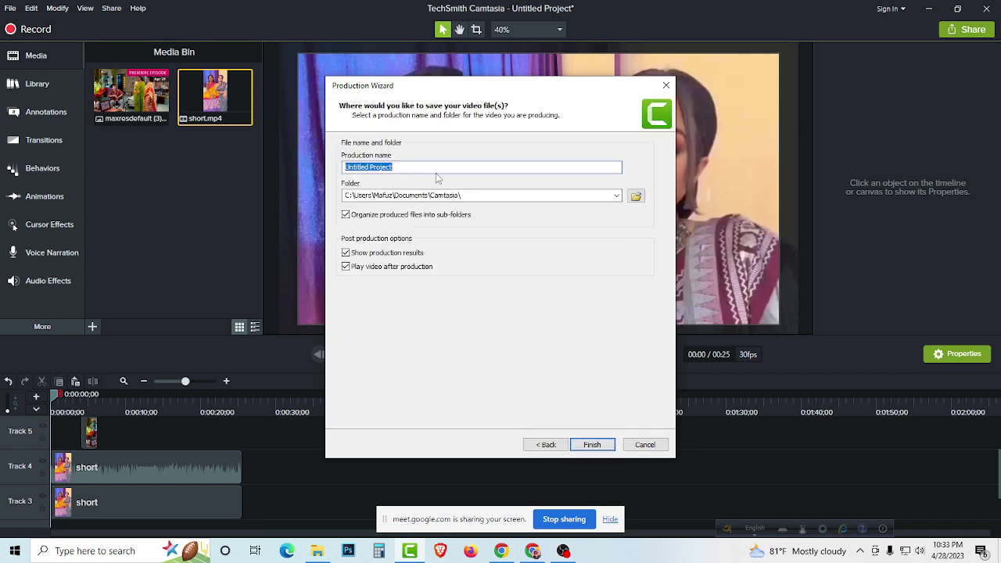
# Step: Name the production "Anurager chowa 28", choose the Desktop as its save location, and render the video
pyautogui.write('Anurager chowa 28')
pyautogui.click(635, 196)
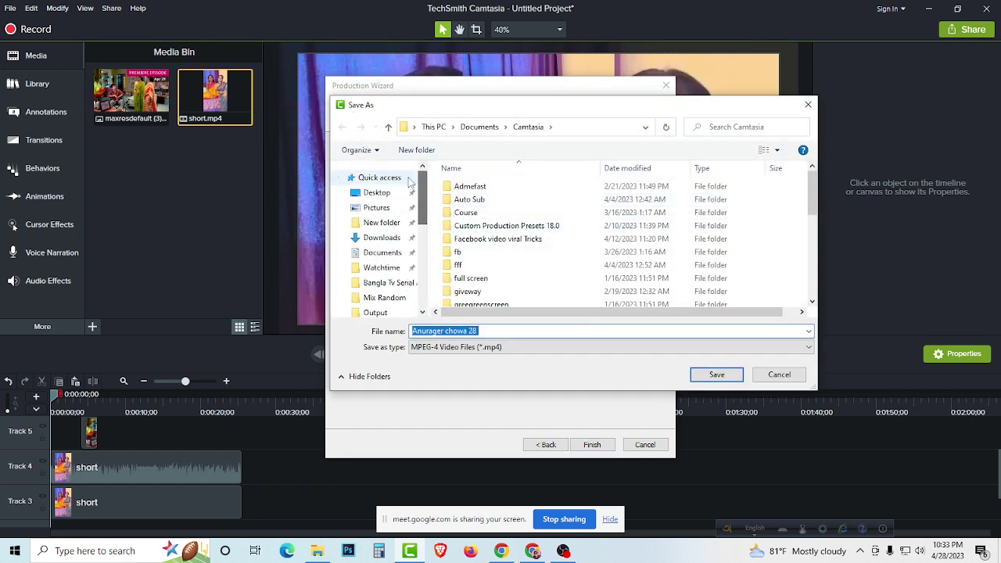
pyautogui.click(376, 193)
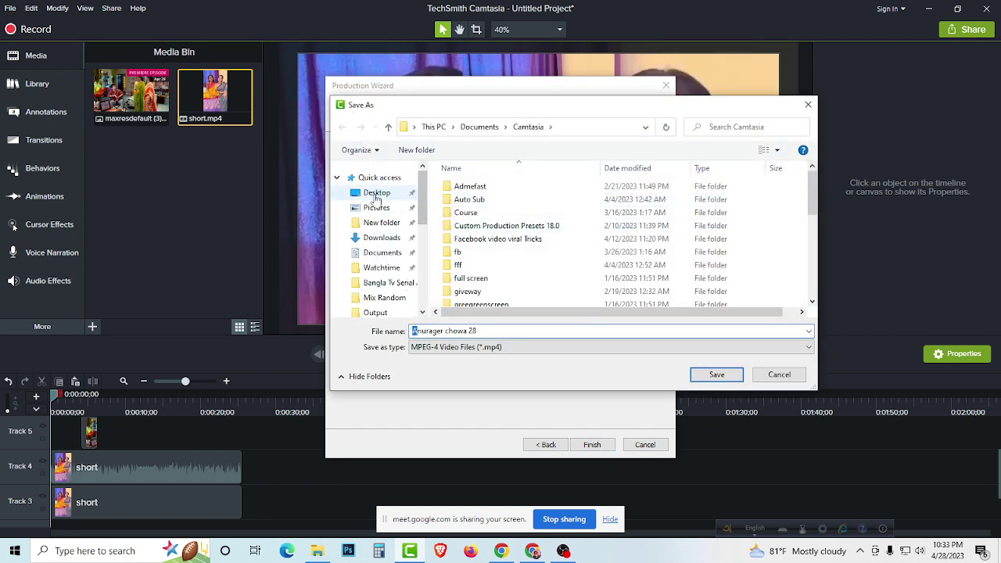
pyautogui.click(716, 375)
pyautogui.click(592, 444)
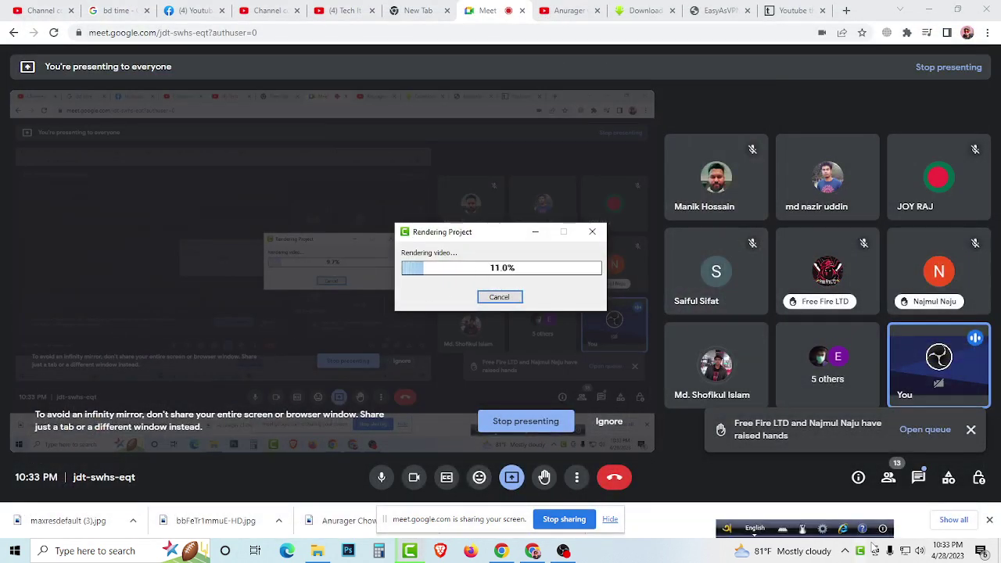
pyautogui.moveTo(726, 528); pyautogui.dragTo(745, 530)
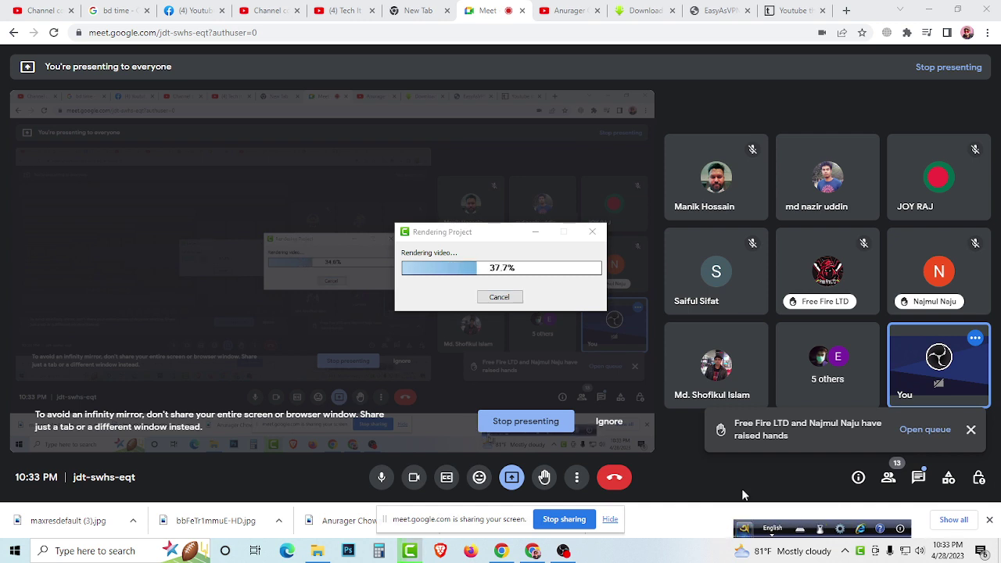
pyautogui.moveTo(506, 233); pyautogui.dragTo(547, 237)
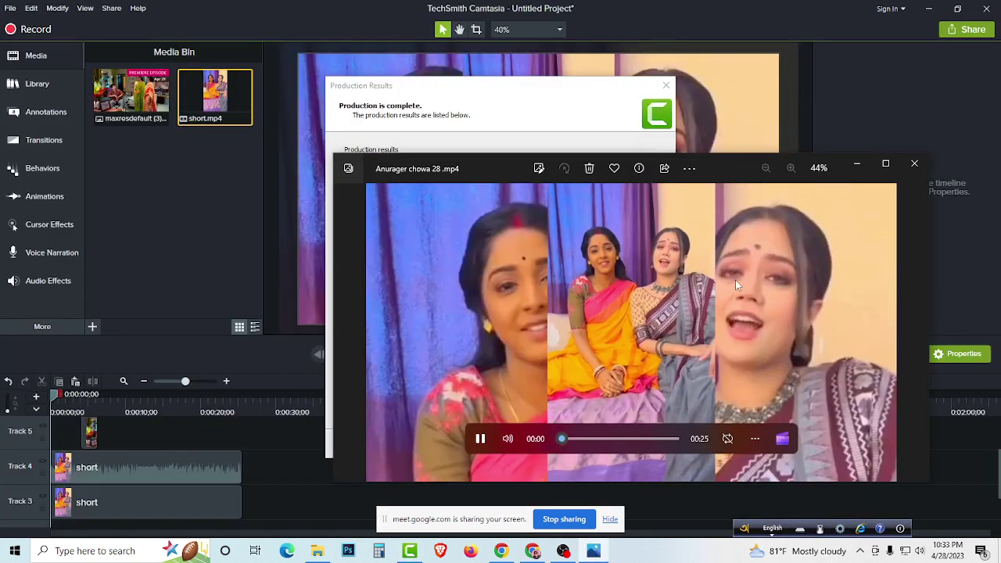
# Step: Close the rendered video's preview and the production results, then move the Anurager chowa 28 folder beside the short file on the desktop
pyautogui.click(913, 164)
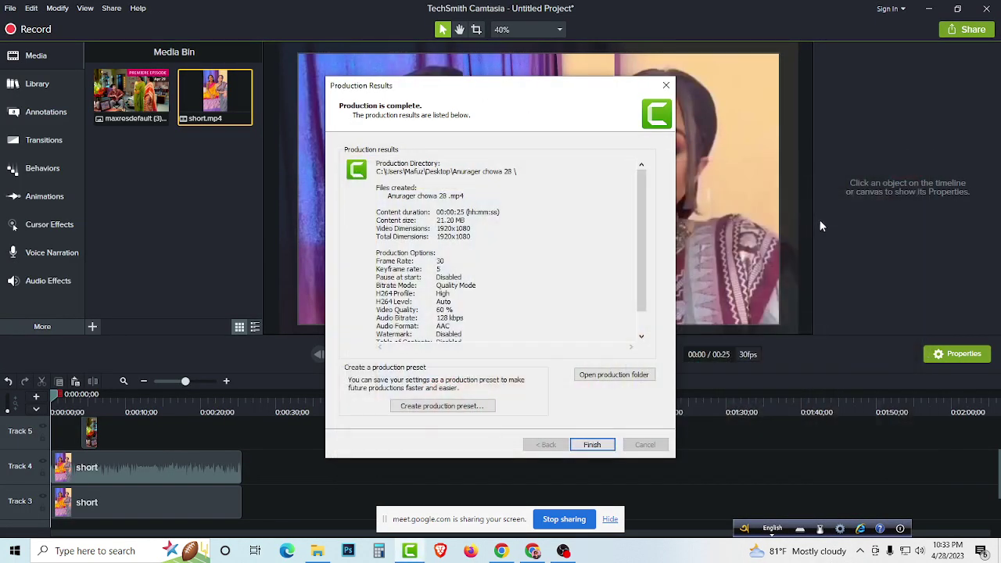
pyautogui.click(665, 85)
pyautogui.click(928, 8)
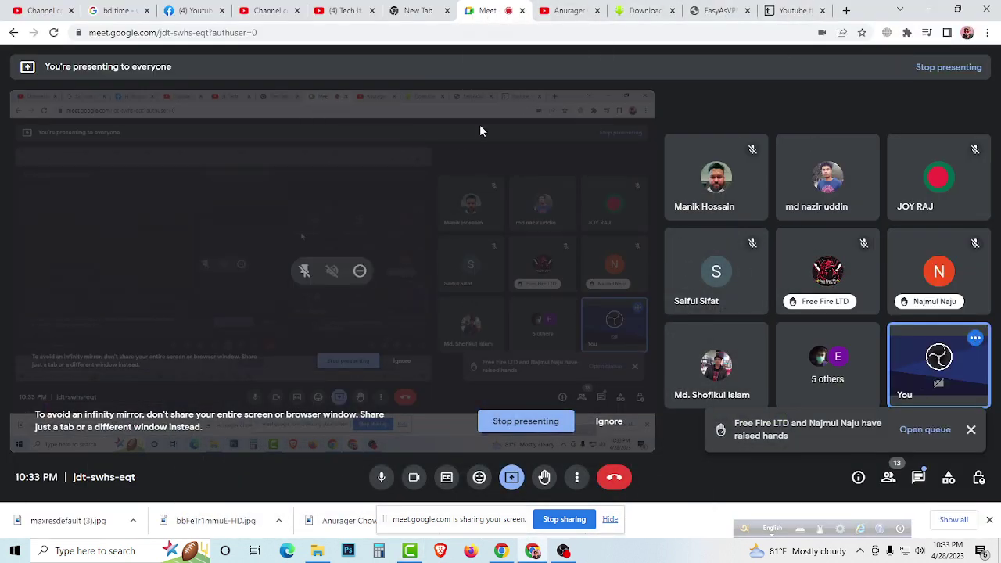
pyautogui.click(928, 10)
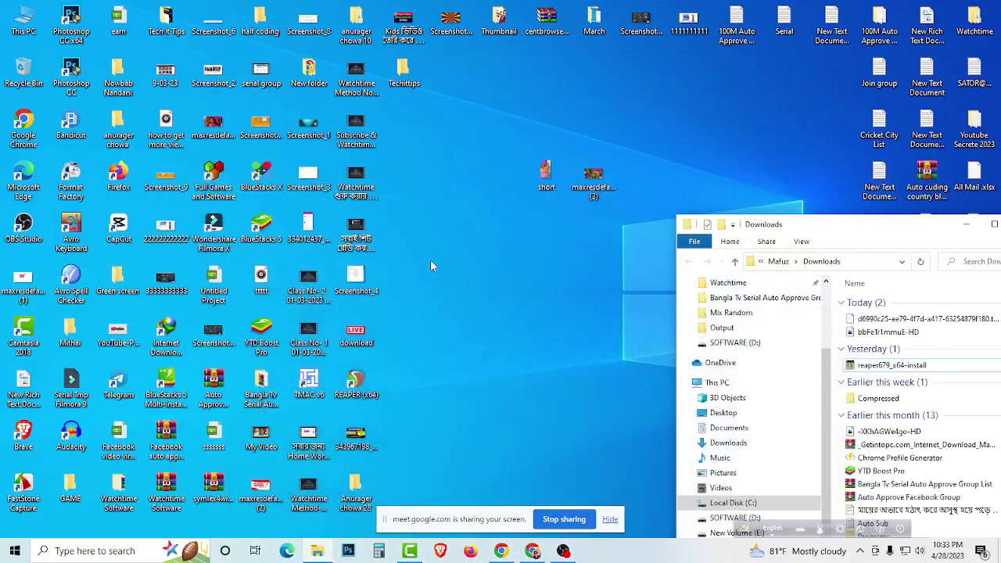
pyautogui.moveTo(358, 488); pyautogui.dragTo(500, 176)
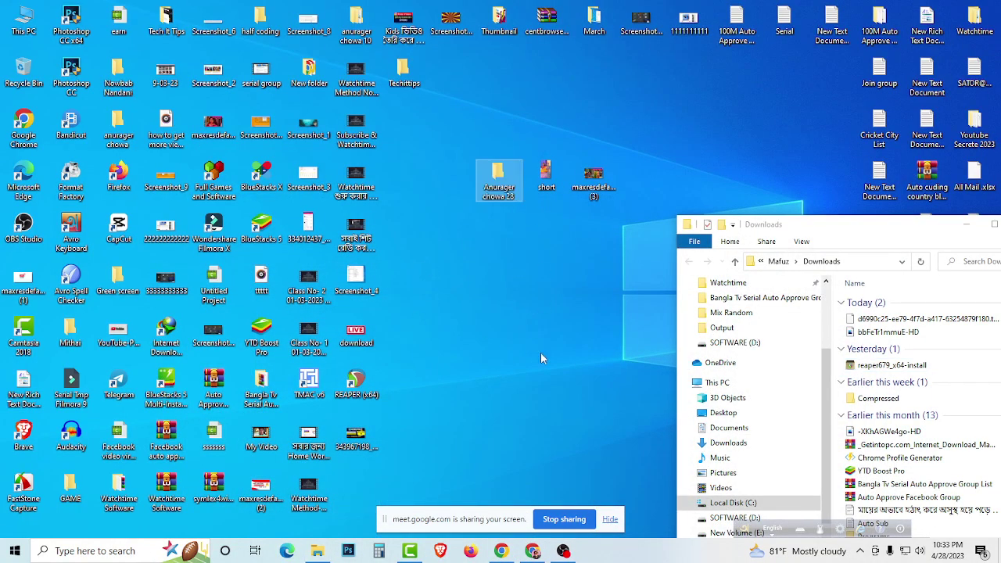
# Step: Open the Anurager chowa 28 folder, resize its window to inspect the rendered video file, and close the folder
pyautogui.doubleClick(497, 172)
pyautogui.moveTo(222, 15); pyautogui.dragTo(331, 104)
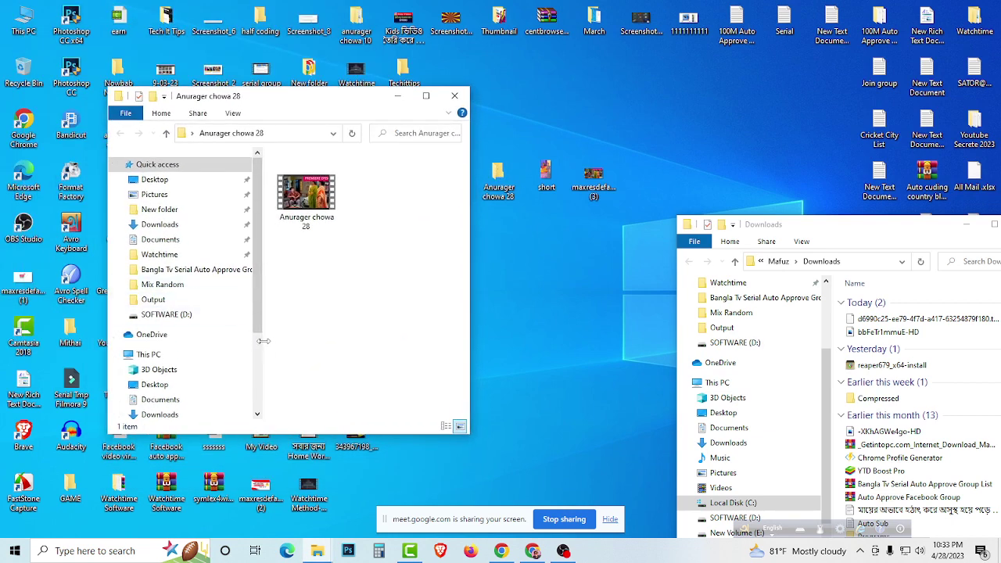
pyautogui.moveTo(263, 340); pyautogui.dragTo(200, 340)
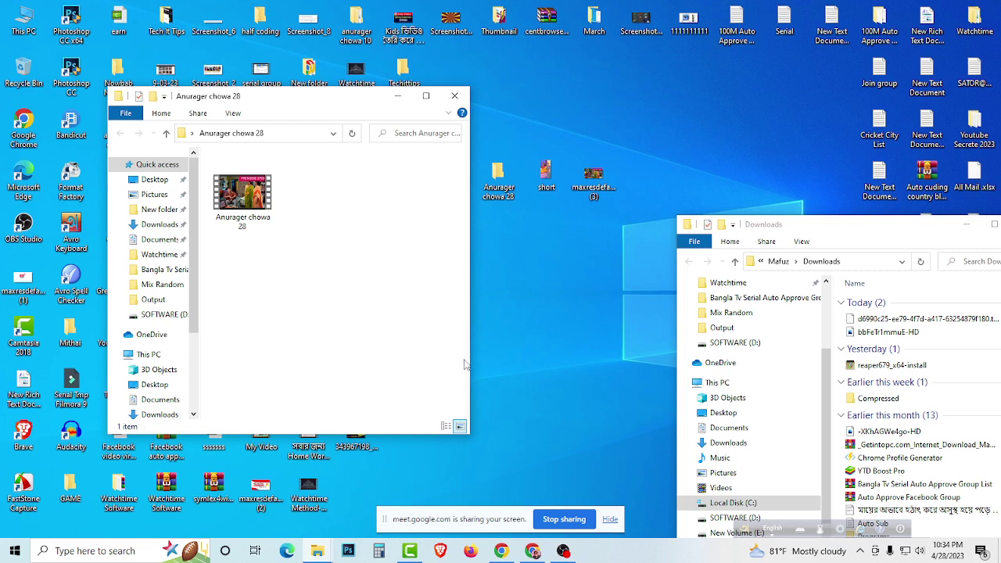
pyautogui.moveTo(469, 357); pyautogui.dragTo(366, 357)
pyautogui.moveTo(263, 100); pyautogui.dragTo(256, 72)
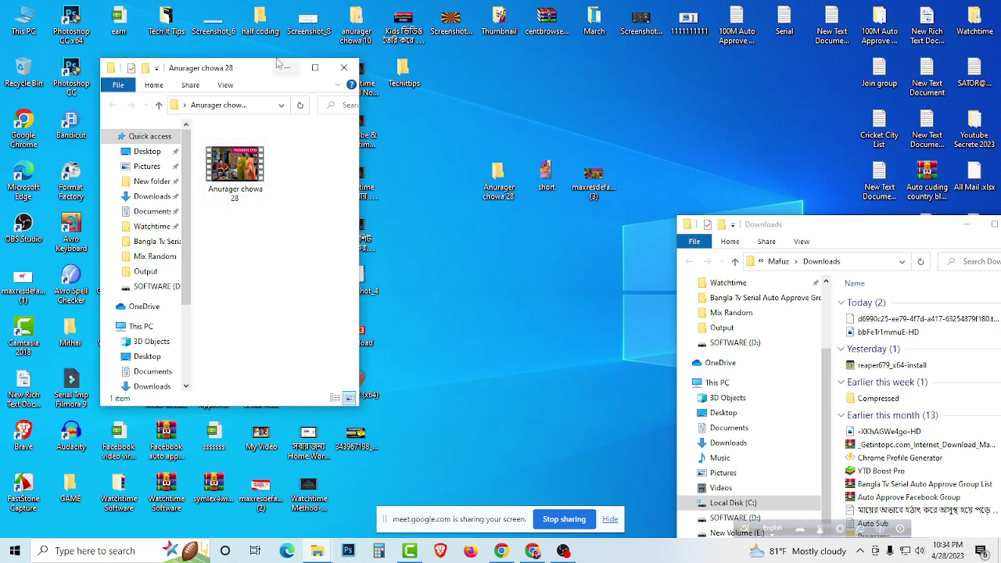
pyautogui.click(344, 67)
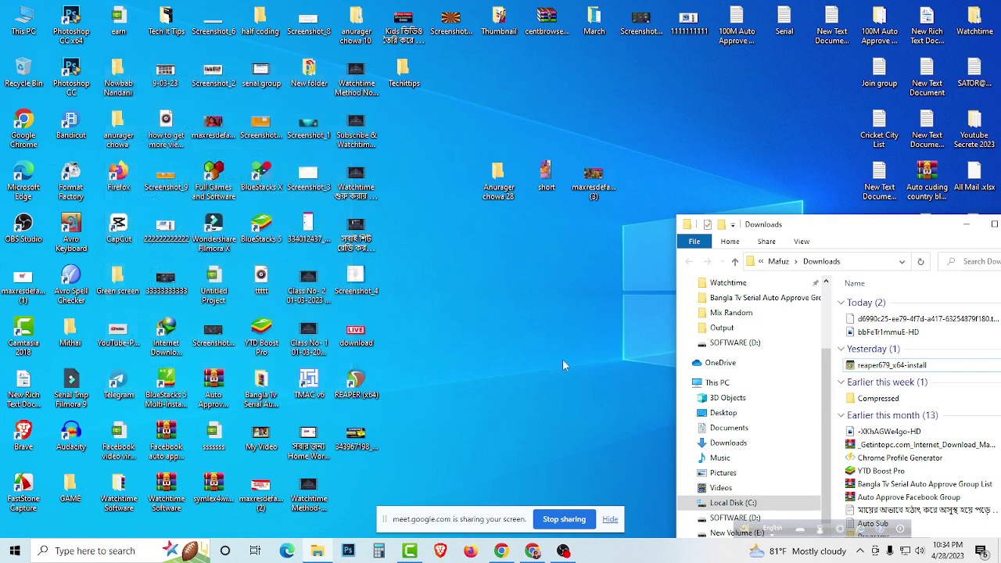
# Step: Move the short file away from the Anurager chowa 28 folder, and place the maxresdefault (3) image directly beside the folder
pyautogui.click(643, 130)
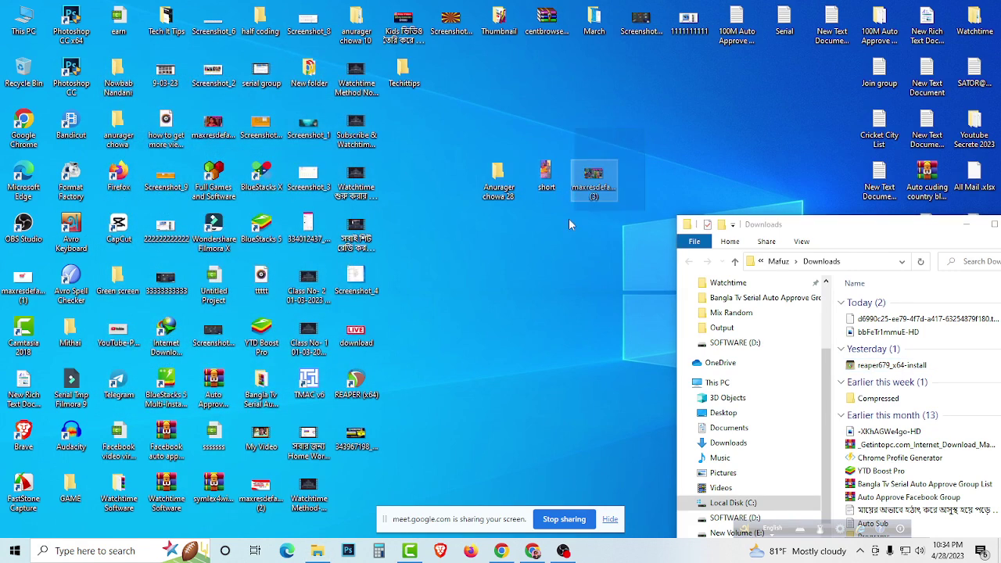
pyautogui.moveTo(546, 178); pyautogui.dragTo(829, 86)
pyautogui.moveTo(592, 178); pyautogui.dragTo(545, 180)
pyautogui.doubleClick(557, 177)
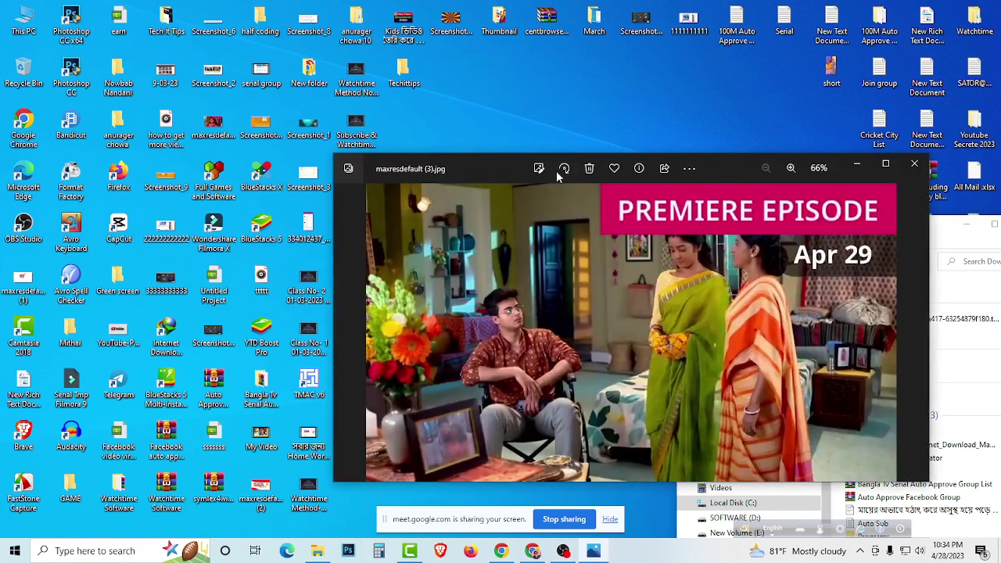
pyautogui.click(907, 166)
pyautogui.doubleClick(498, 178)
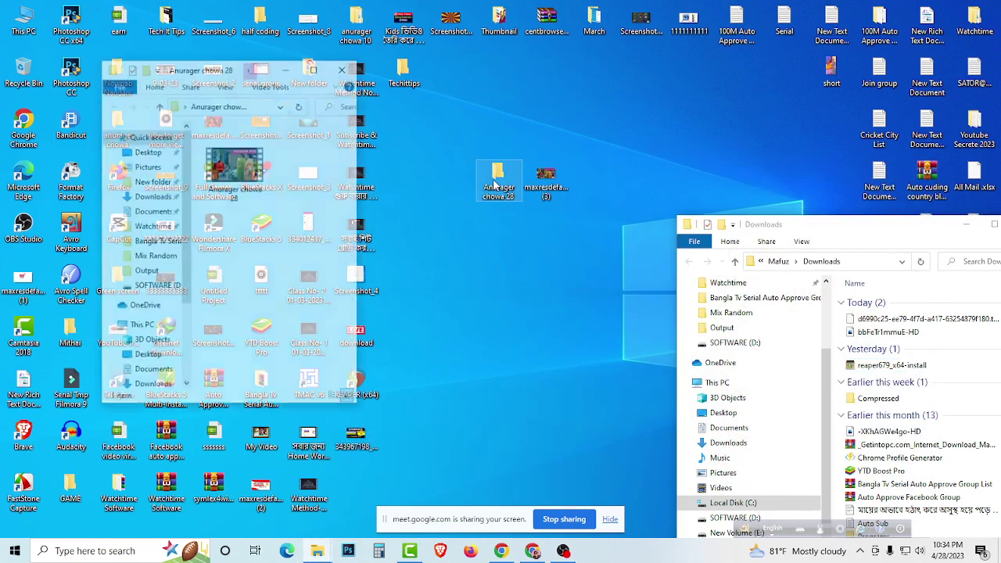
pyautogui.click(344, 68)
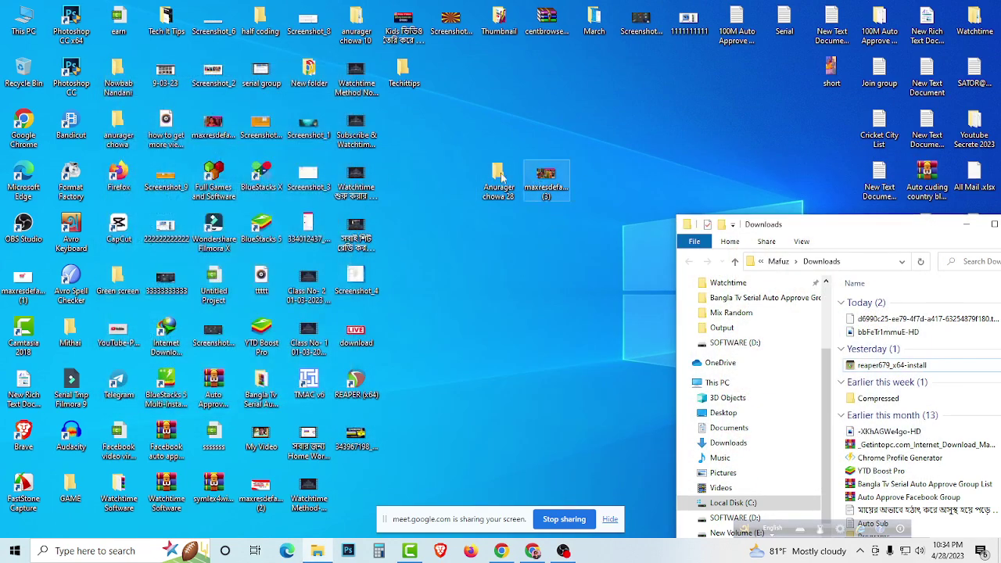
# Step: Switch to Chrome, copy the full title of the Anurager Chowa 29 April 2023 YouTube video, and return to the desktop
pyautogui.click(532, 551)
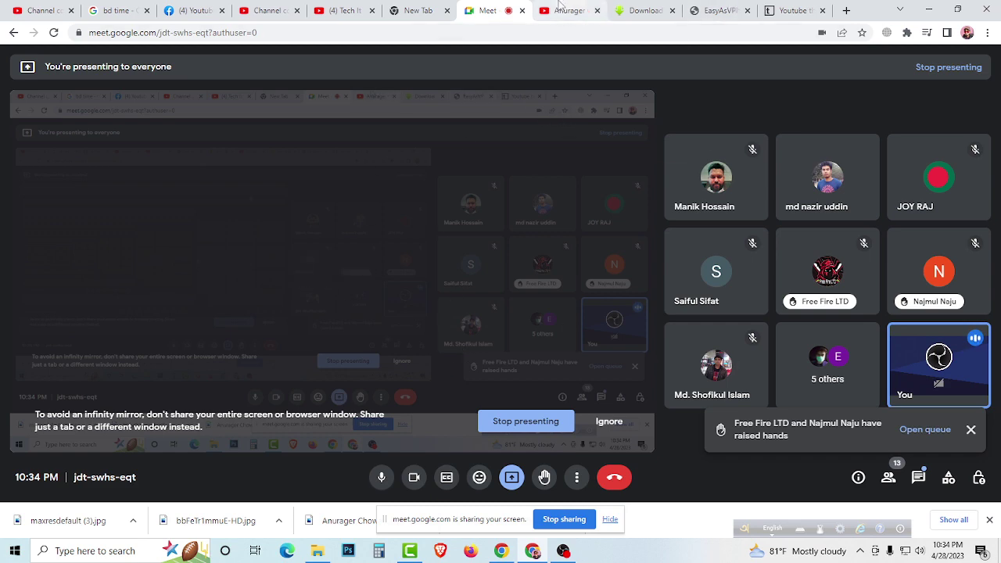
pyautogui.click(564, 10)
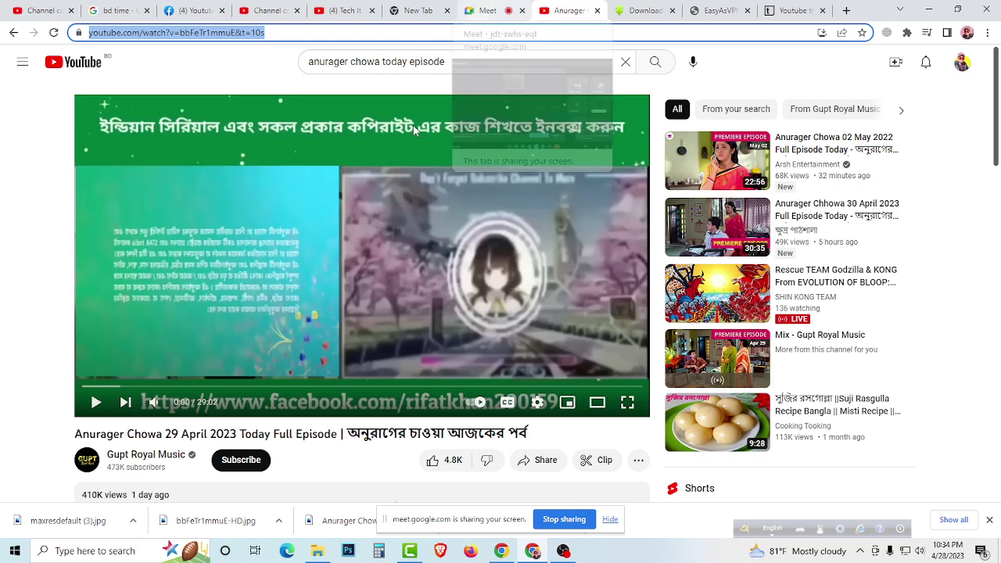
pyautogui.moveTo(77, 435); pyautogui.dragTo(529, 438)
pyautogui.rightClick(519, 432)
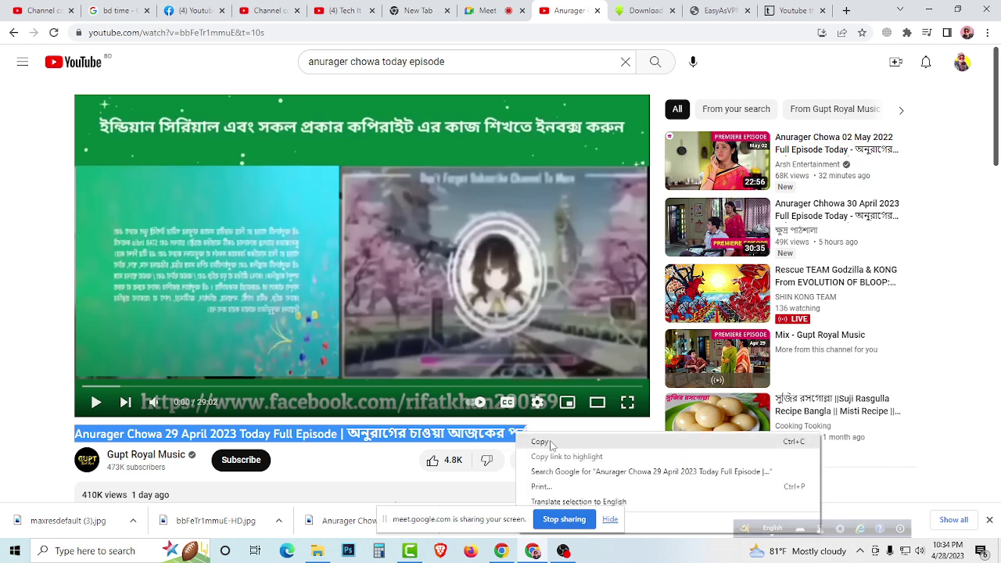
pyautogui.click(552, 442)
pyautogui.click(927, 9)
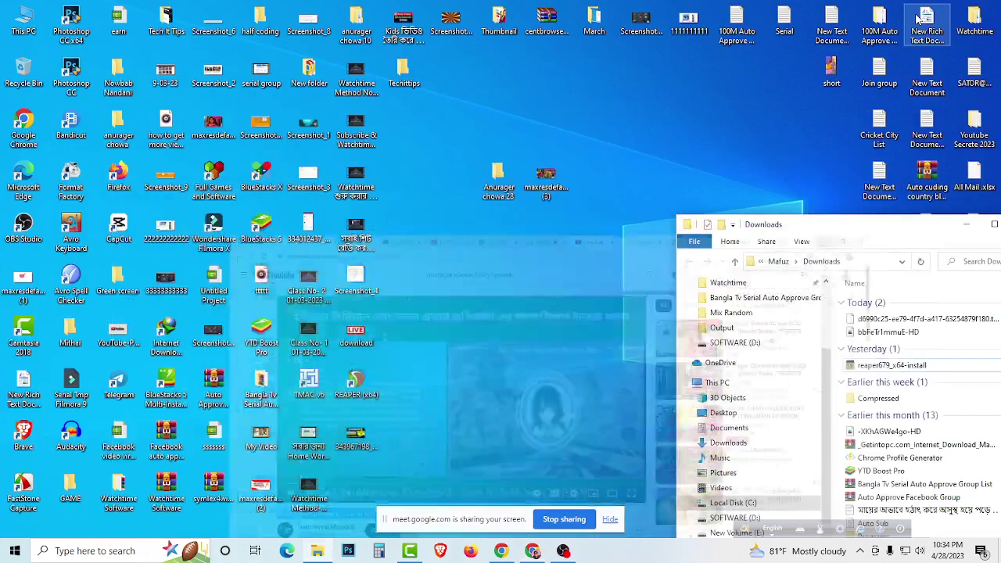
# Step: Try to rename the maxresdefault (3) image with the copied episode title
pyautogui.rightClick(563, 198)
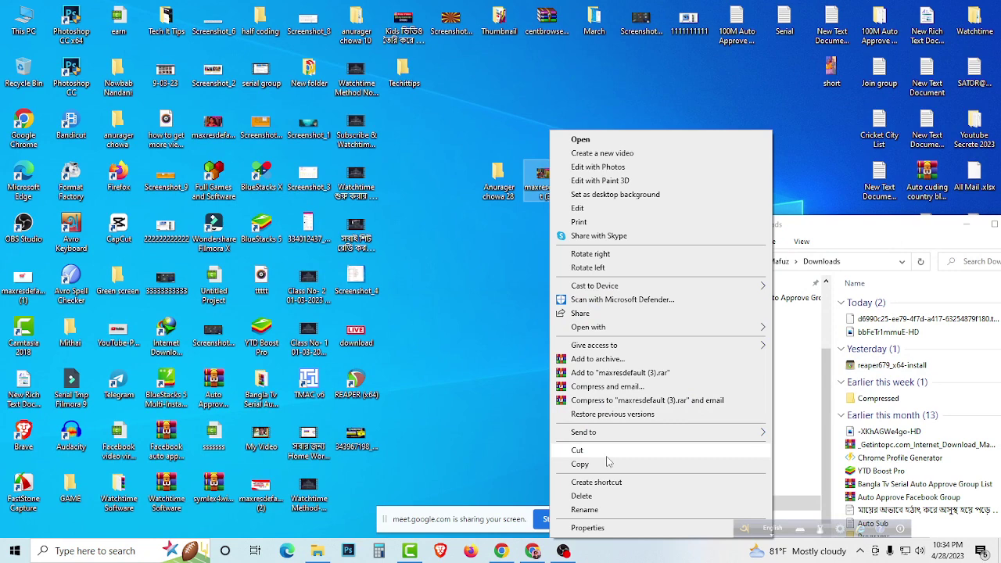
pyautogui.click(606, 514)
pyautogui.rightClick(549, 187)
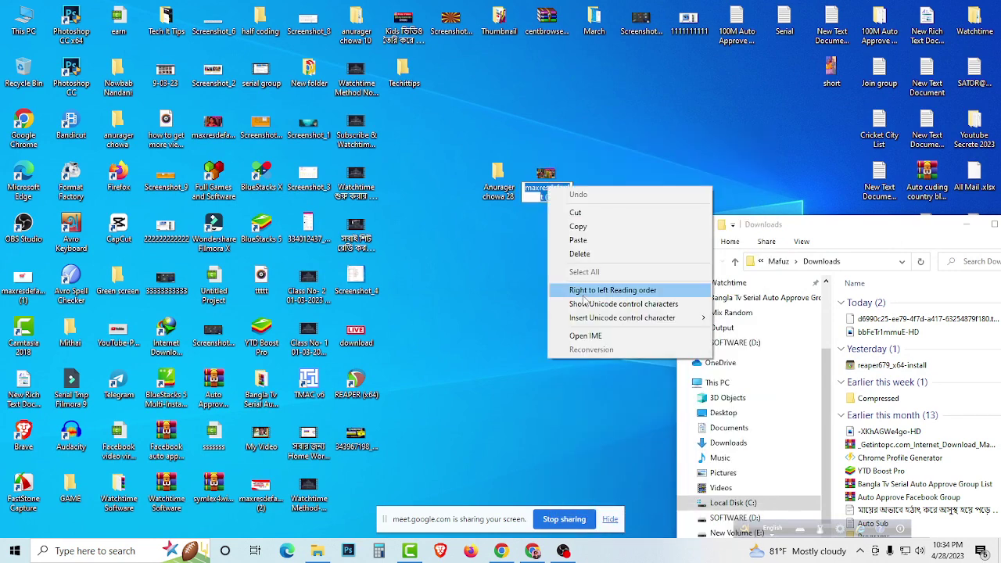
pyautogui.click(585, 240)
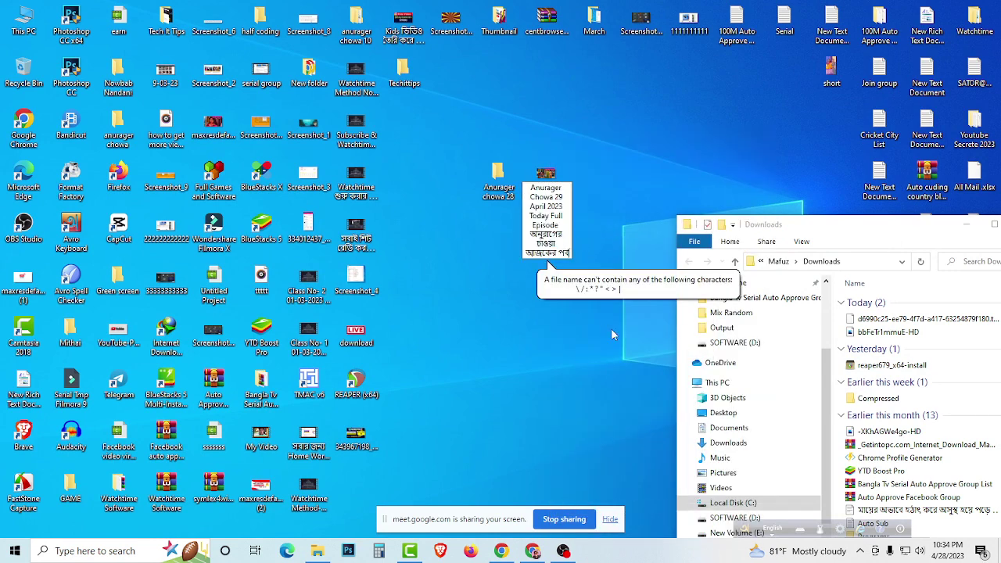
pyautogui.press('Return')
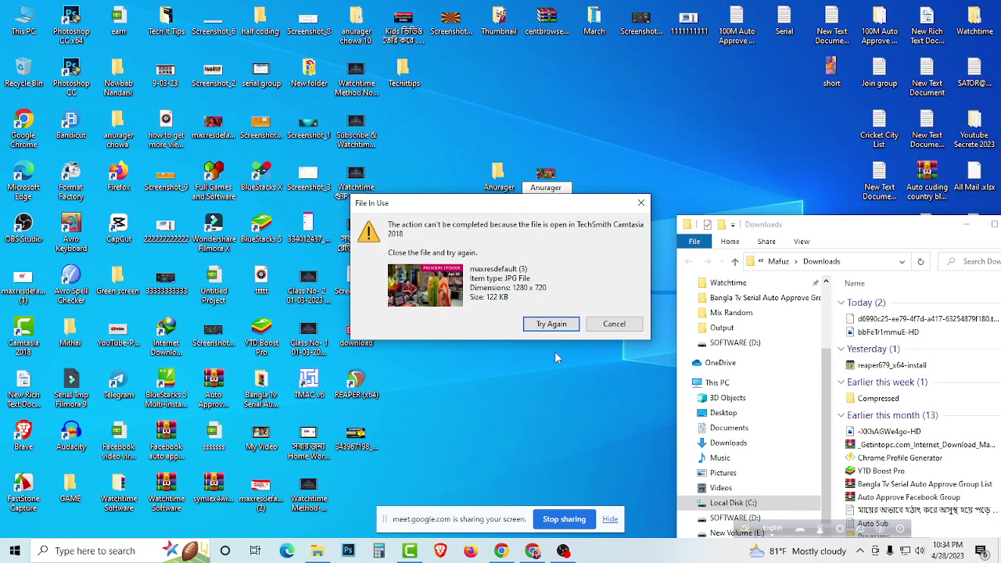
pyautogui.click(630, 323)
# Step: Close the Camtasia project without saving its changes
pyautogui.click(412, 551)
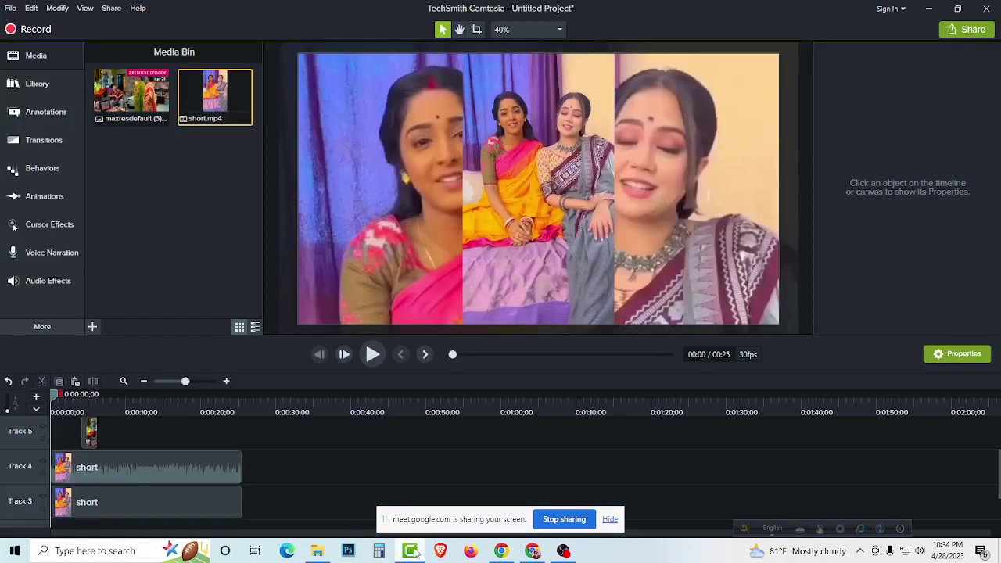
pyautogui.click(983, 10)
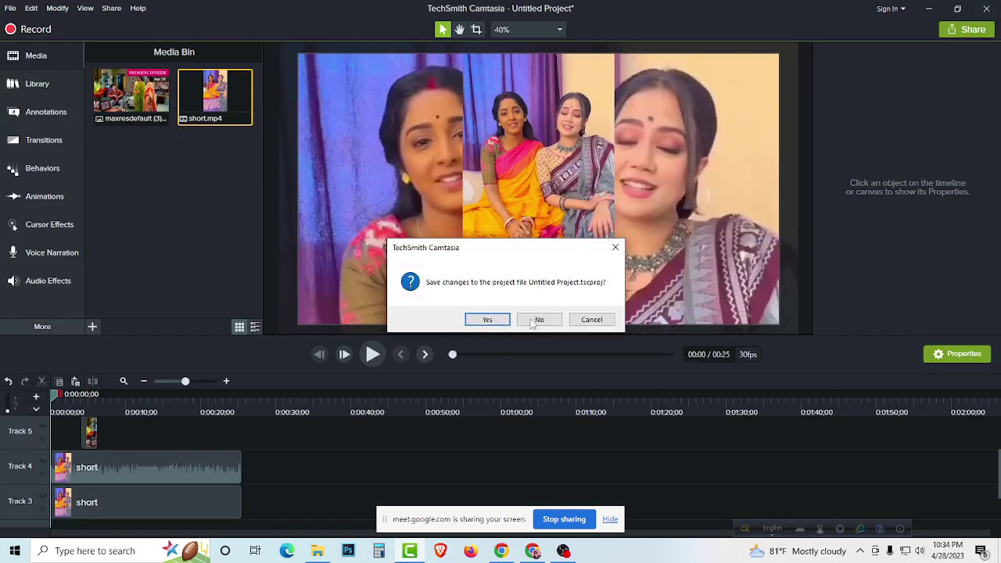
pyautogui.click(535, 320)
# Step: Rename the maxresdefault (3) image with the copied Anurager Chowa 29 April 2023 episode title and move it farther from the folder
pyautogui.rightClick(558, 205)
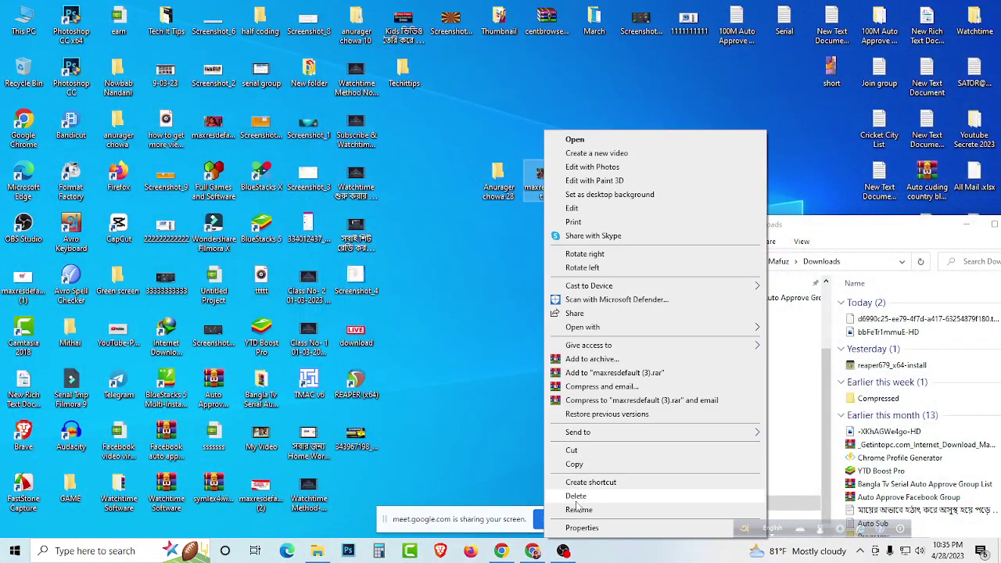
pyautogui.click(563, 512)
pyautogui.rightClick(544, 183)
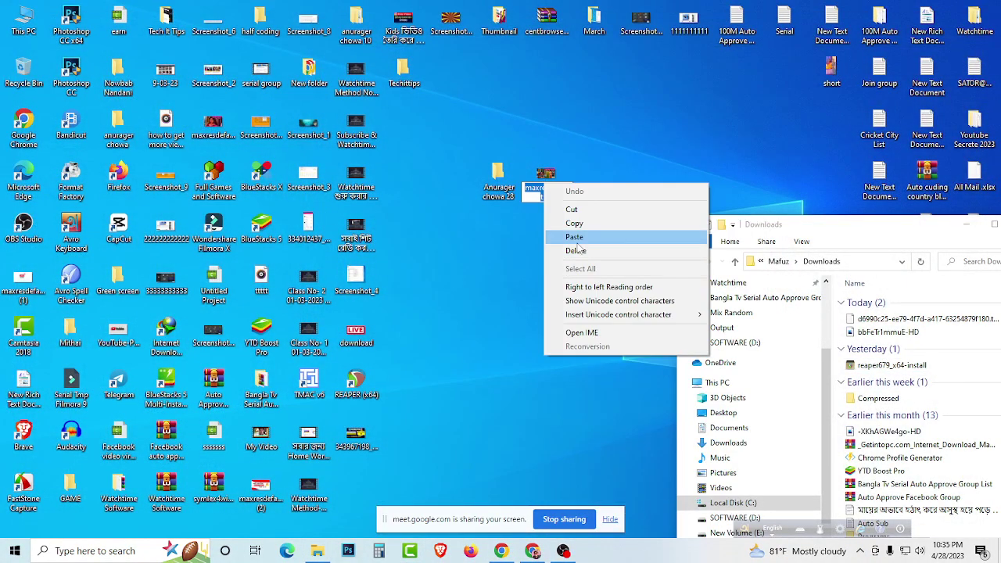
pyautogui.click(577, 237)
pyautogui.press('Return')
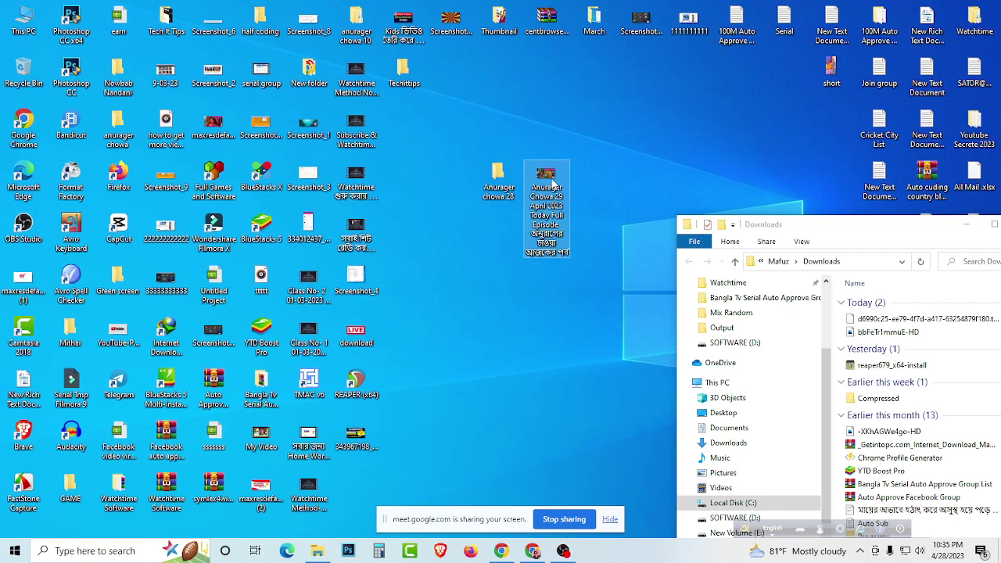
pyautogui.moveTo(547, 180); pyautogui.dragTo(598, 186)
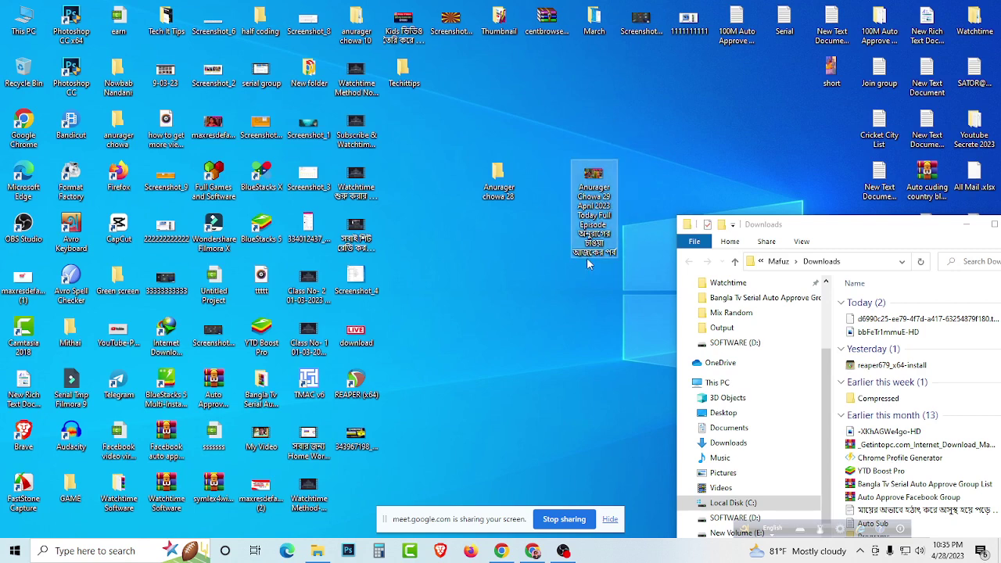
# Step: Open the renamed image's detailed properties and fill both Title and Subject with the copied episode title
pyautogui.rightClick(595, 235)
pyautogui.click(633, 528)
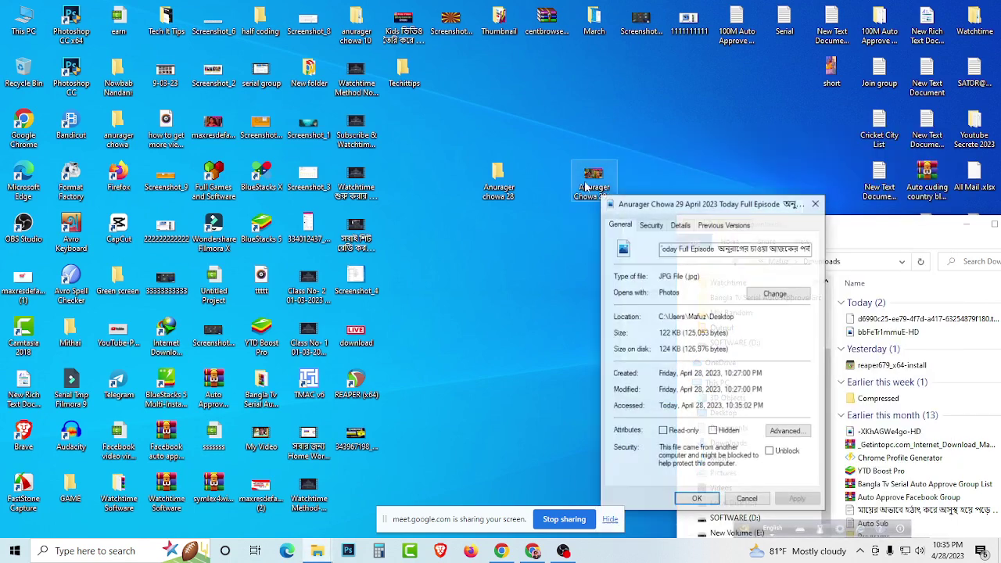
pyautogui.moveTo(679, 204); pyautogui.dragTo(453, 150)
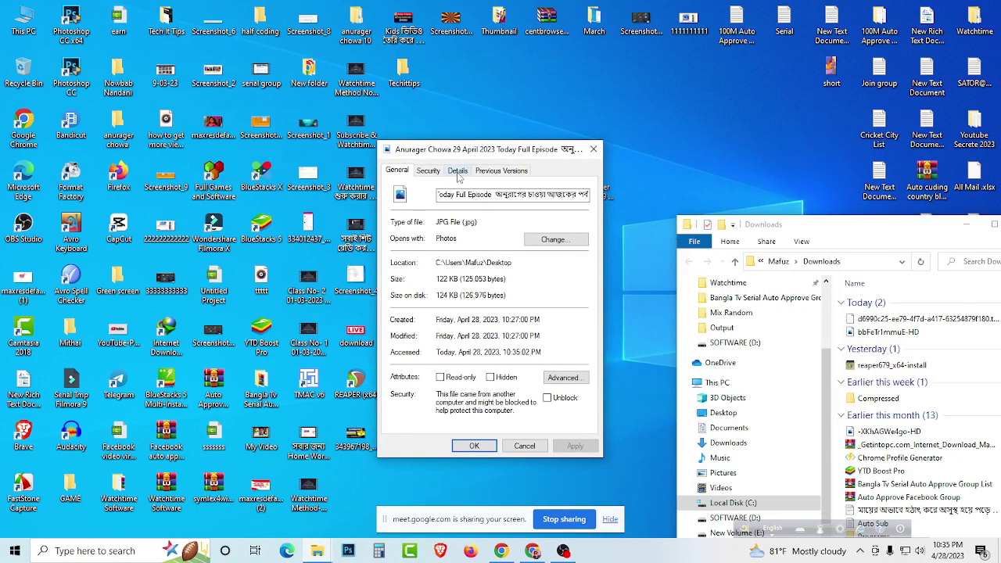
pyautogui.click(459, 174)
pyautogui.click(481, 222)
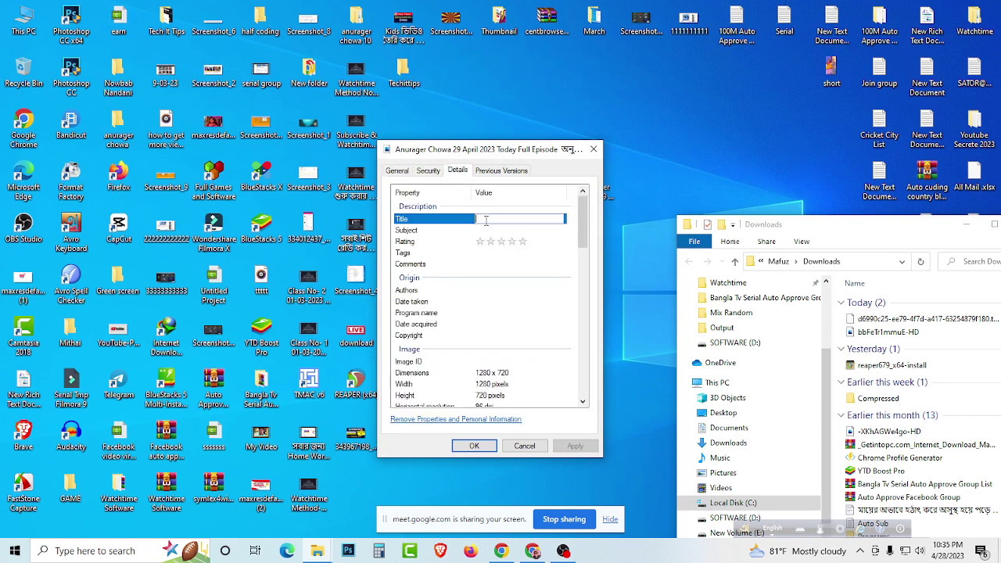
pyautogui.rightClick(485, 220)
pyautogui.click(526, 274)
pyautogui.click(491, 229)
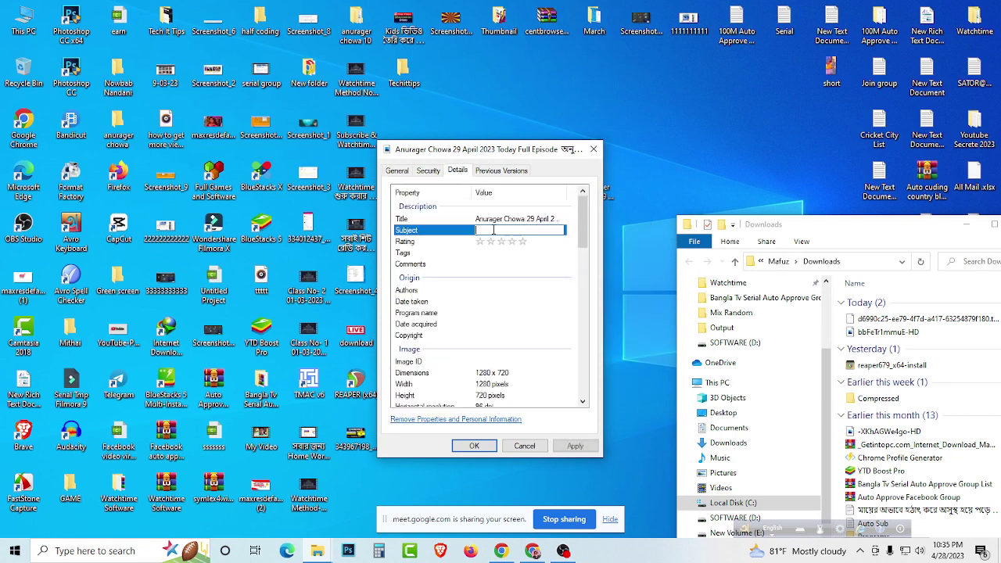
pyautogui.rightClick(491, 230)
pyautogui.click(522, 280)
# Step: Give the image a five-star rating and add the copied episode title as its tag
pyautogui.click(522, 242)
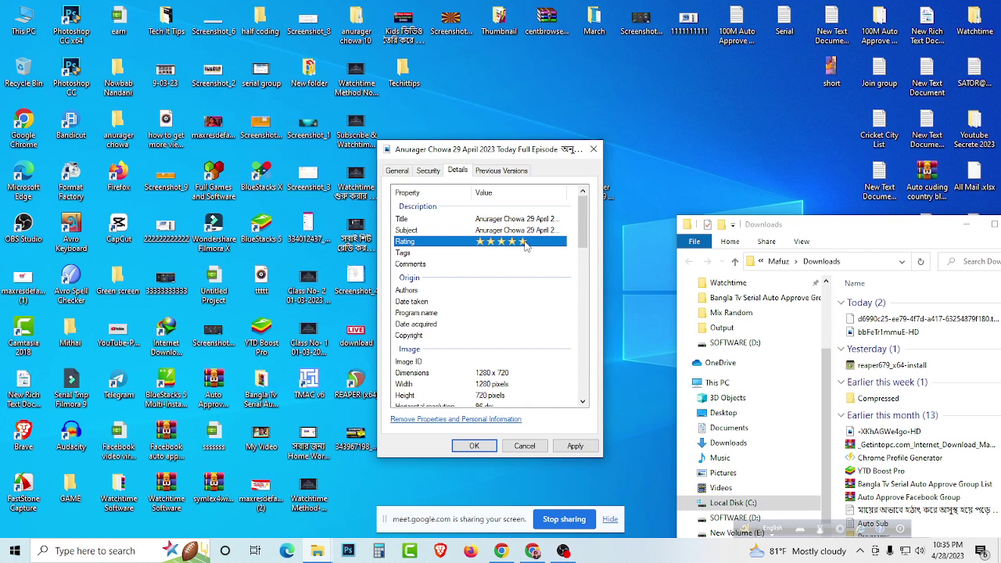
pyautogui.click(493, 253)
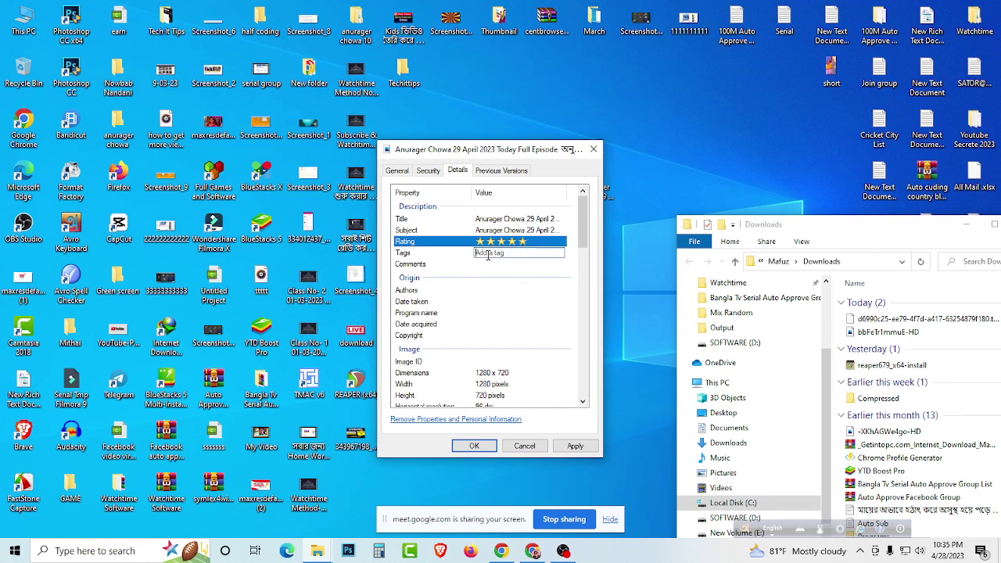
pyautogui.rightClick(487, 254)
pyautogui.click(526, 311)
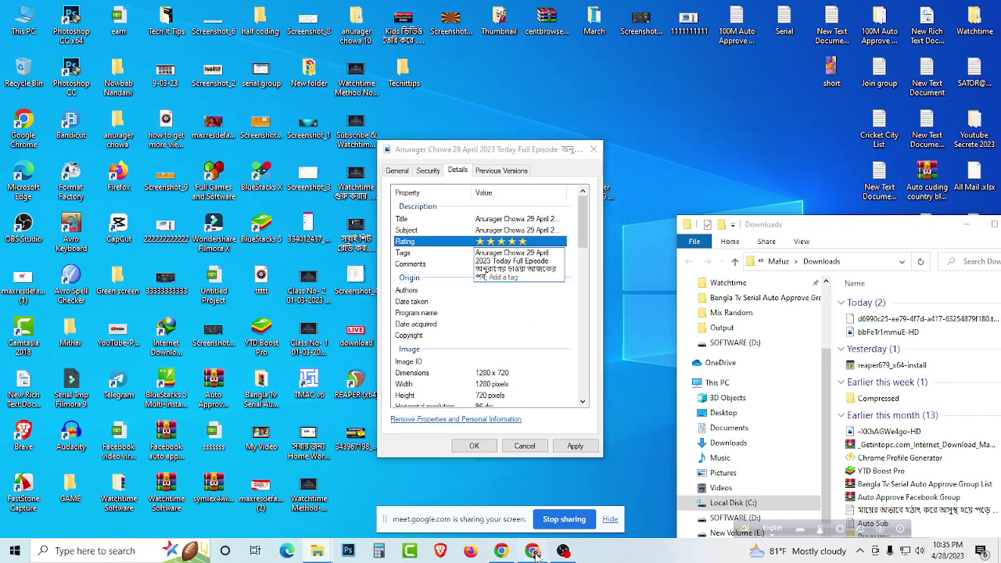
# Step: Switch to Chrome, search for "rapid tag" in a new tab and open the Rapidtags YouTube Tag Generator
pyautogui.click(501, 550)
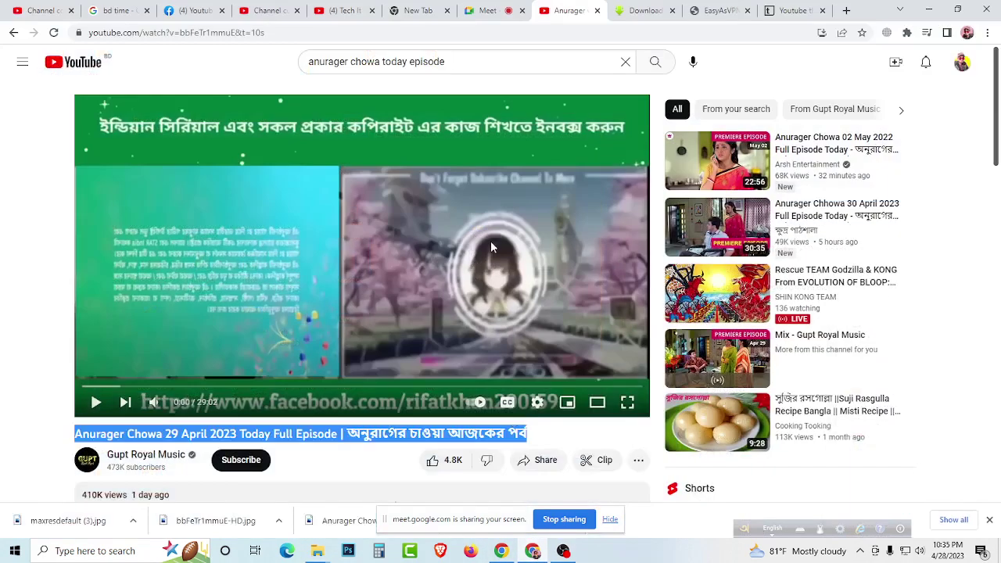
pyautogui.click(847, 10)
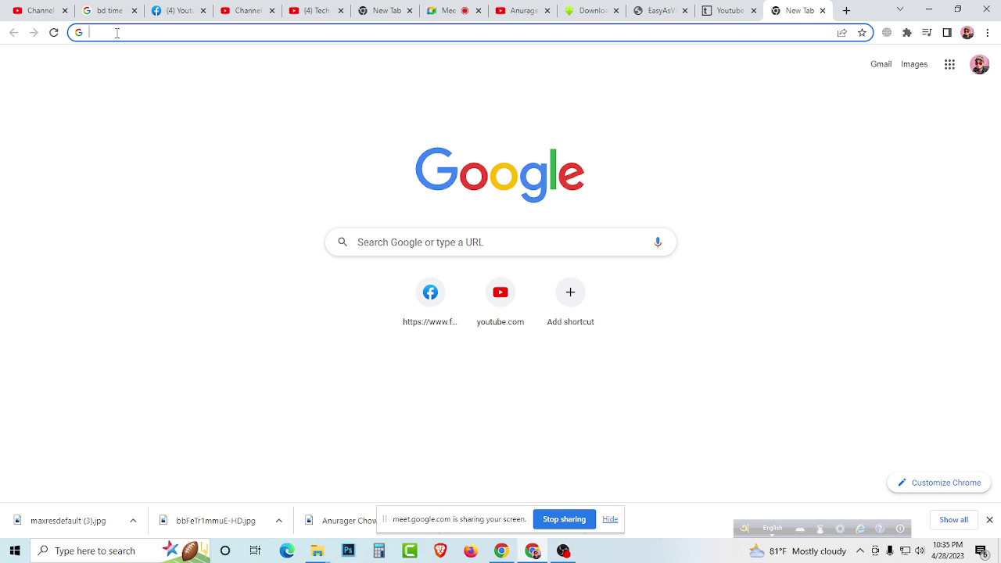
pyautogui.write('ra')
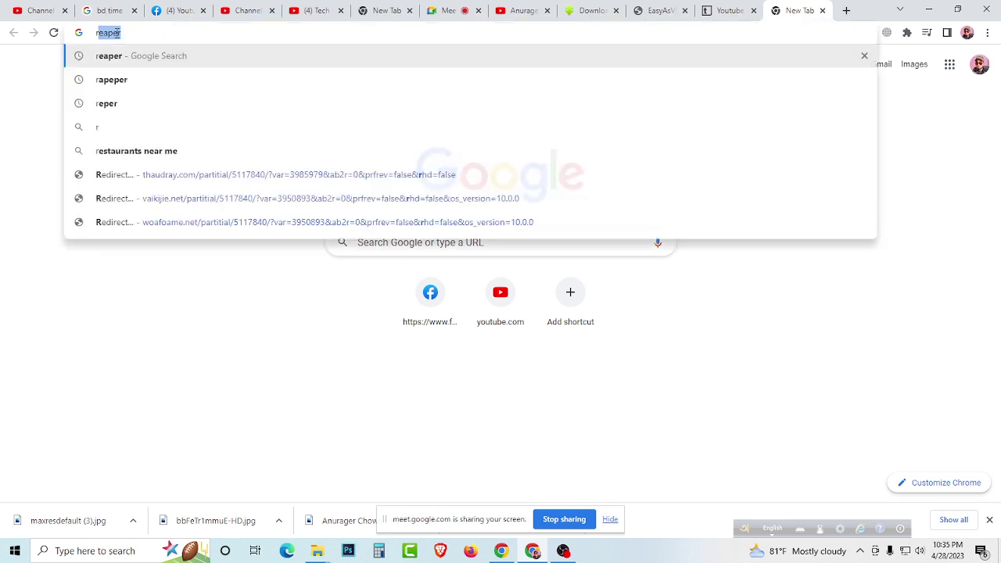
pyautogui.write('pid')
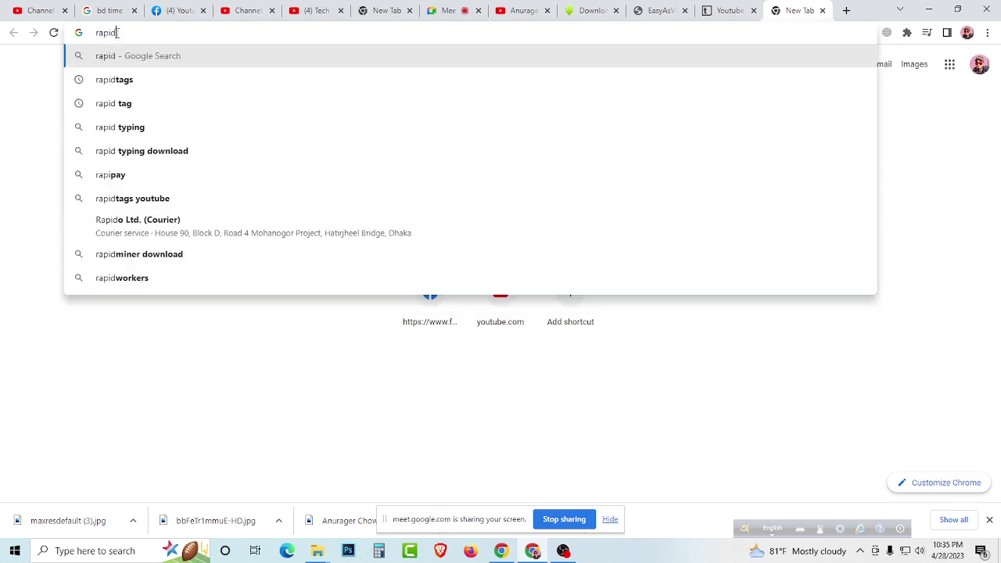
pyautogui.click(127, 103)
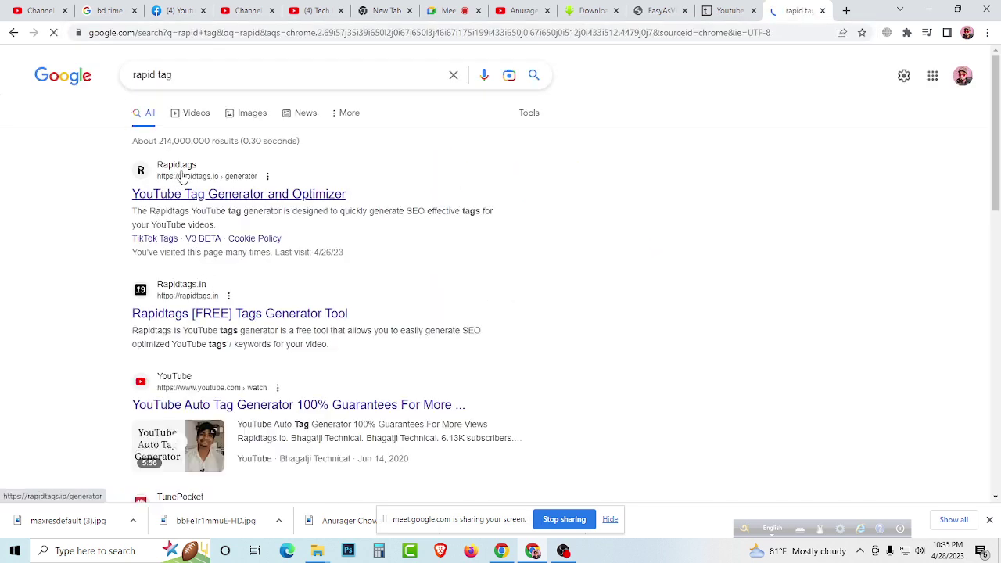
pyautogui.click(217, 195)
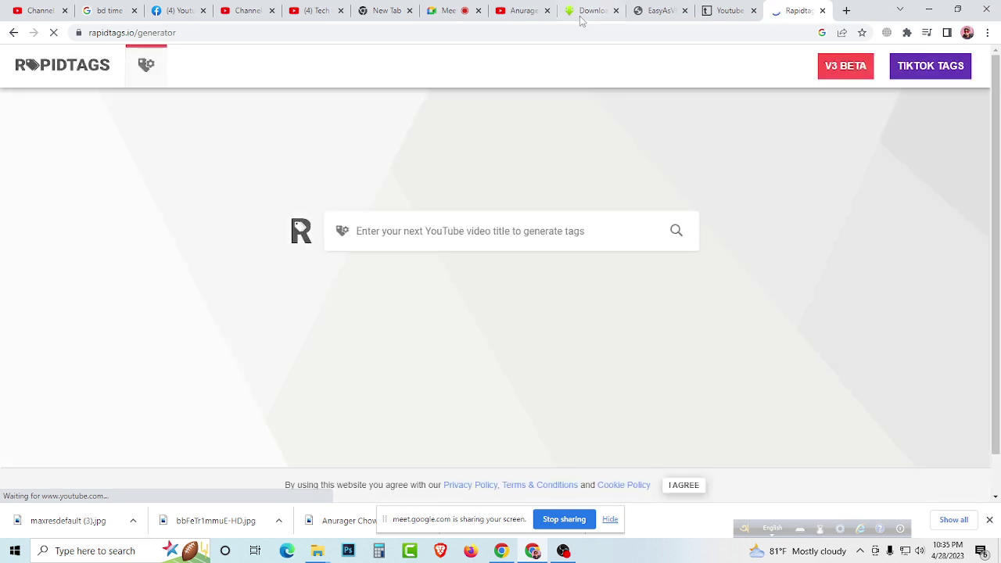
# Step: Generate tags from the copied Anurager Chowa 29 April 2023 episode title and copy the whole tag list
pyautogui.rightClick(373, 229)
pyautogui.click(405, 378)
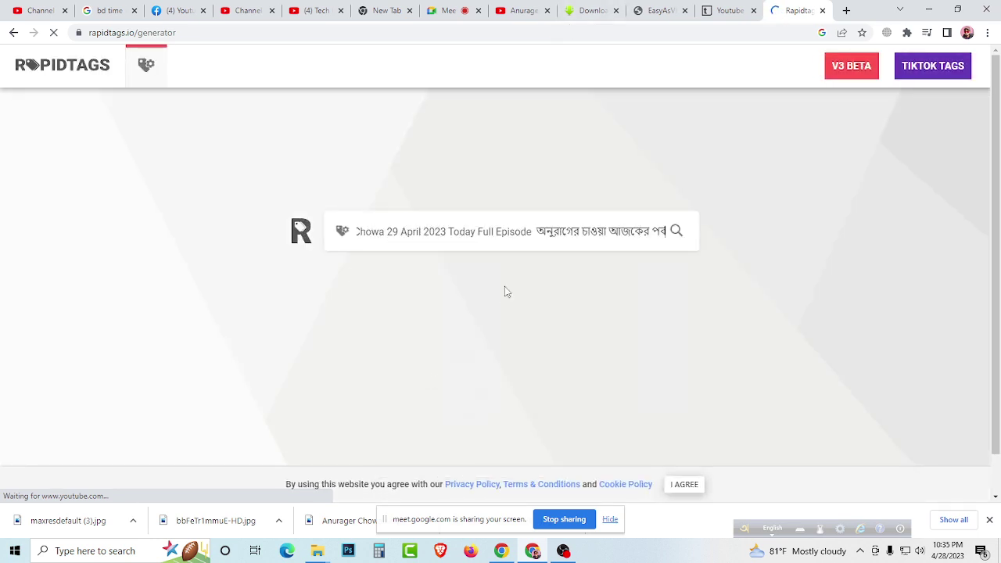
pyautogui.click(677, 232)
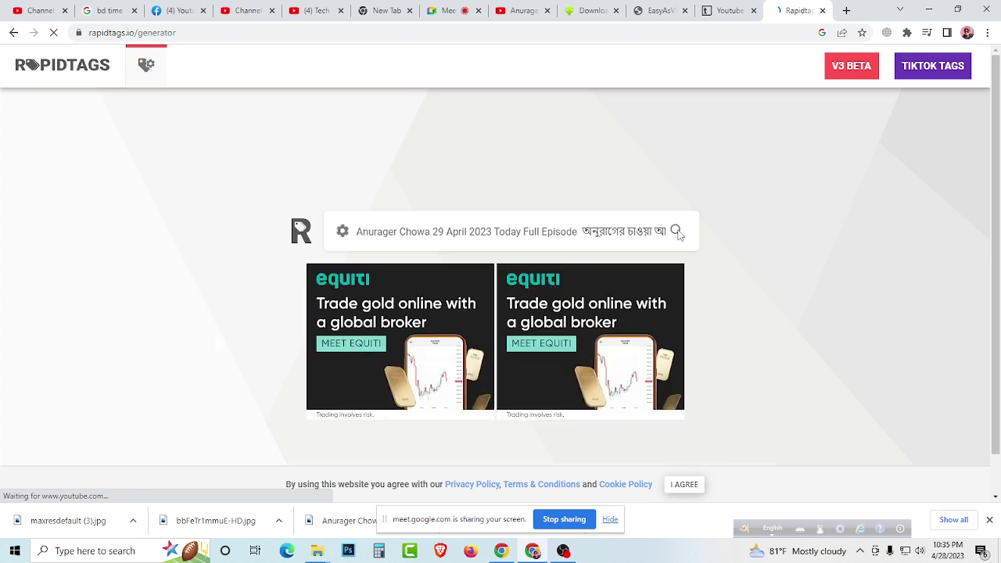
pyautogui.scroll(-1, 391, 243)
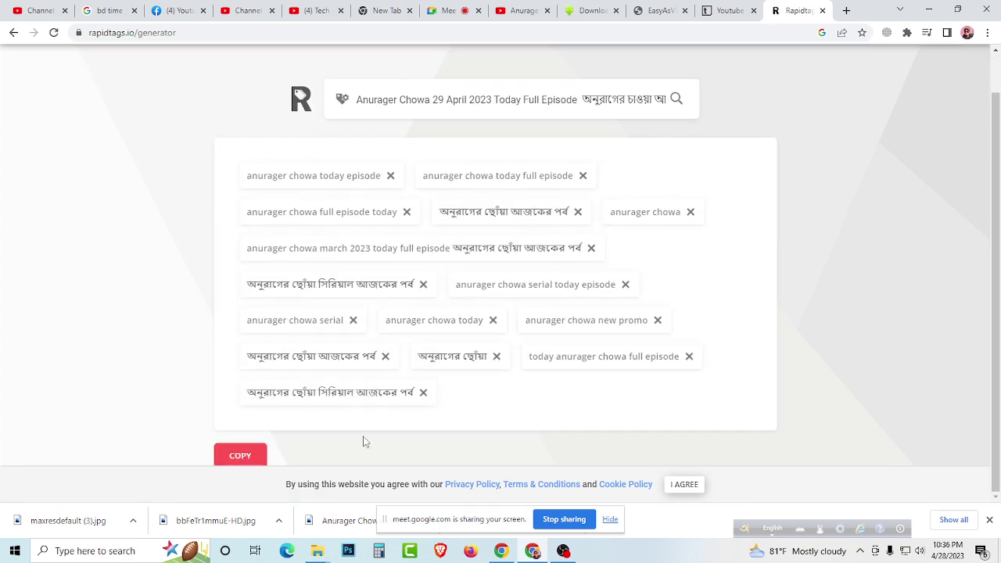
pyautogui.click(251, 456)
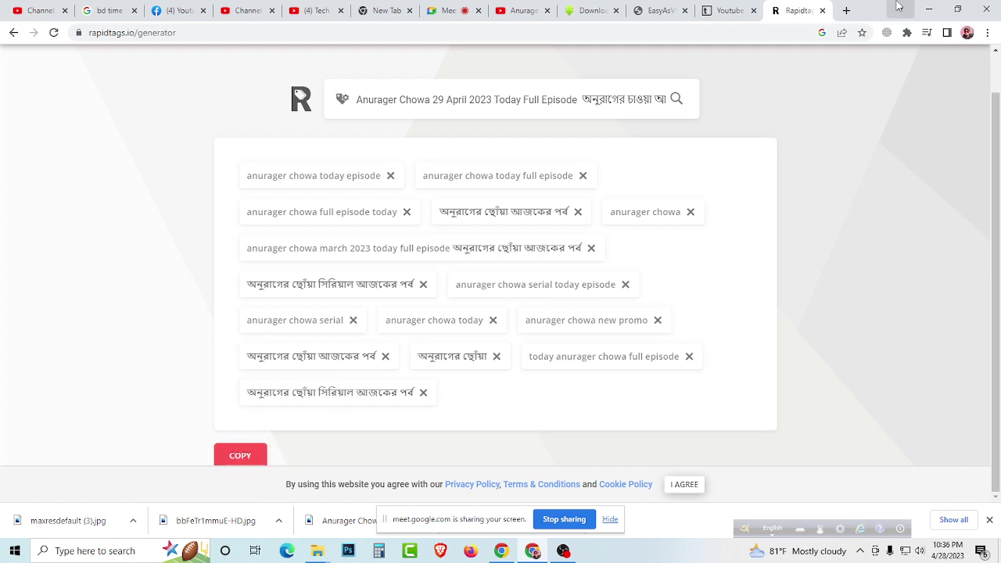
# Step: Return to the thumbnail image's properties, add the copied Rapidtags list to its tags, and save the properties
pyautogui.click(928, 9)
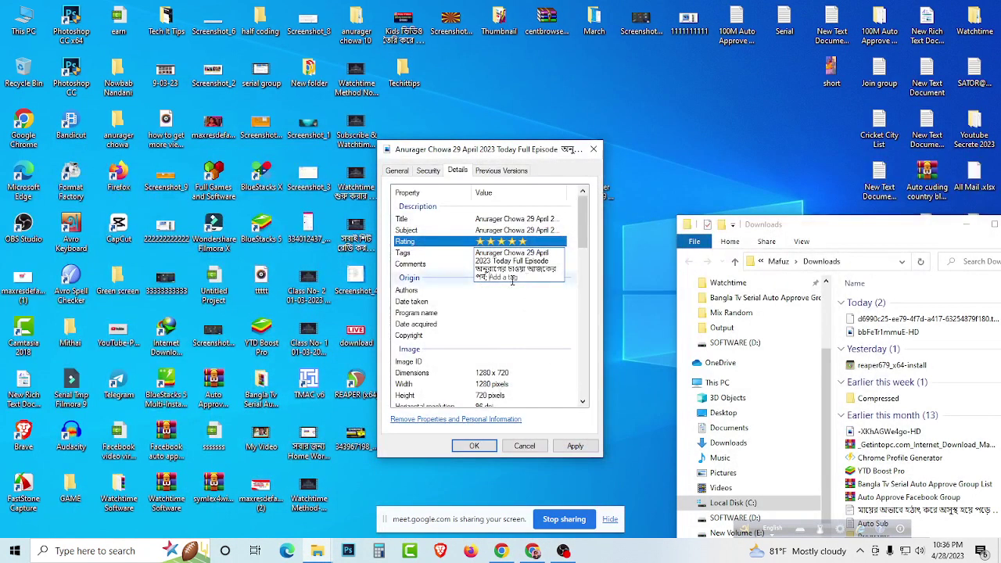
pyautogui.rightClick(516, 274)
pyautogui.click(539, 338)
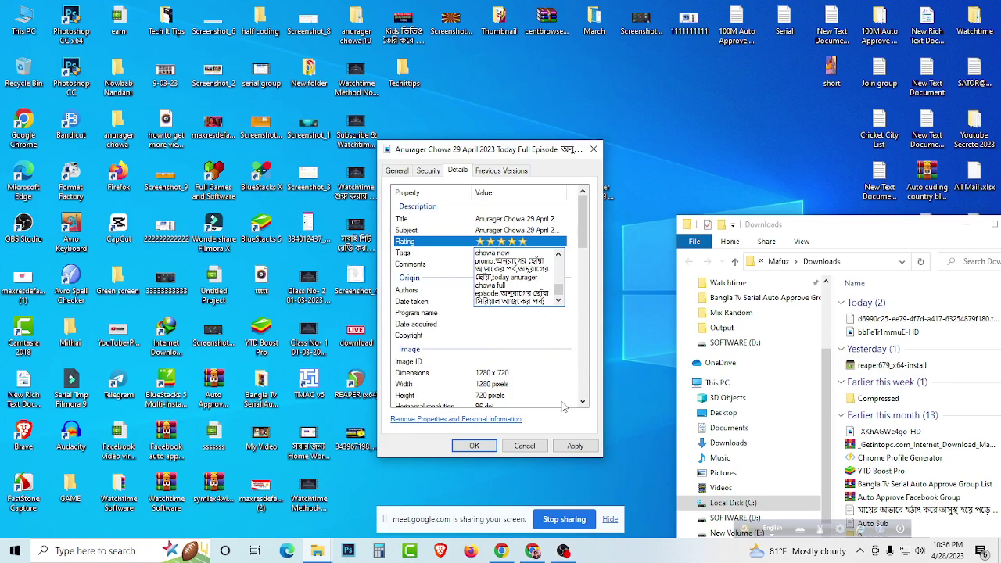
pyautogui.click(576, 446)
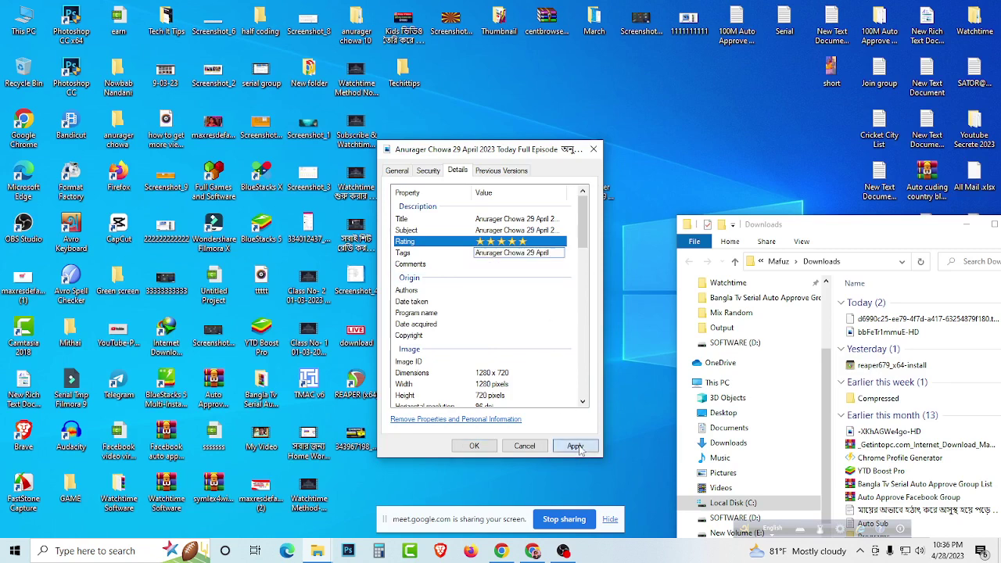
pyautogui.click(484, 448)
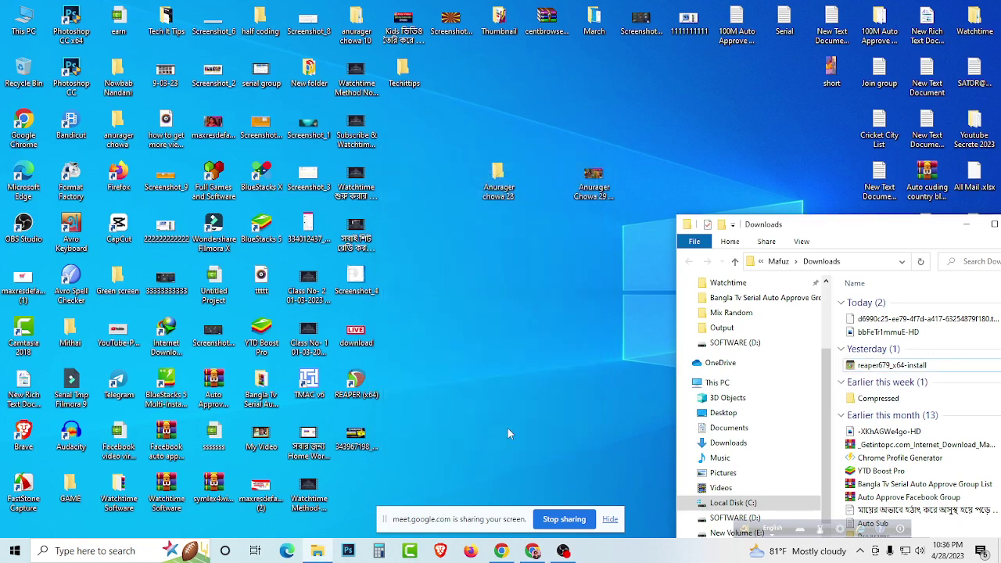
# Step: Open the Anurager chowa 28 desktop folder and bring up the properties of the video inside it
pyautogui.rightClick(500, 179)
pyautogui.click(525, 193)
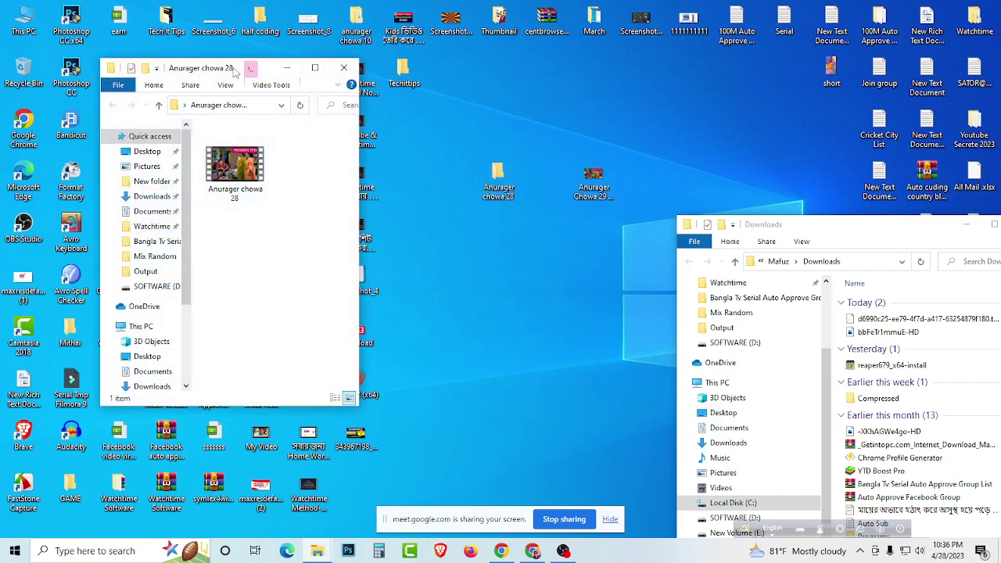
pyautogui.moveTo(266, 70); pyautogui.dragTo(380, 111)
pyautogui.click(364, 205)
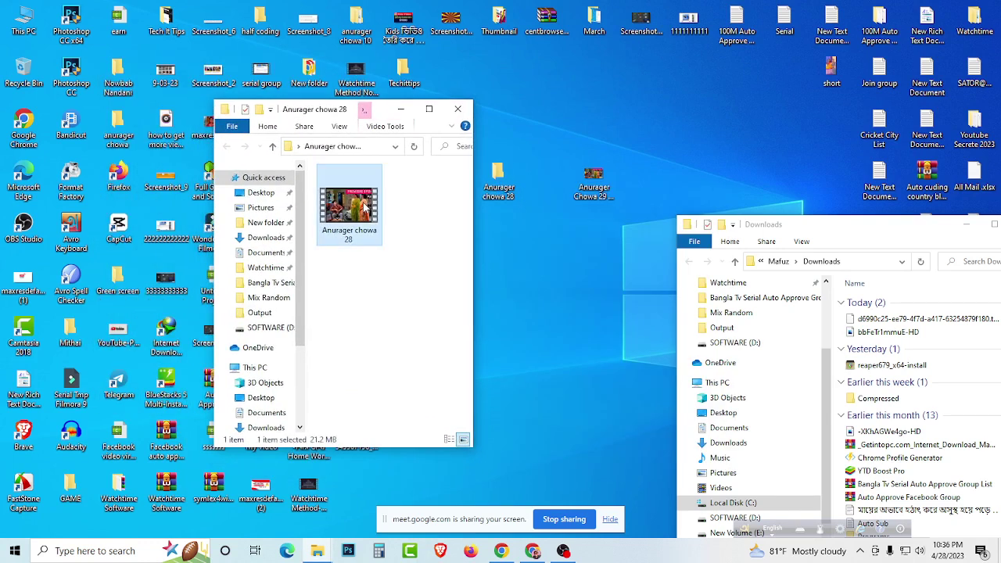
pyautogui.hotkey('shift', 'F10')
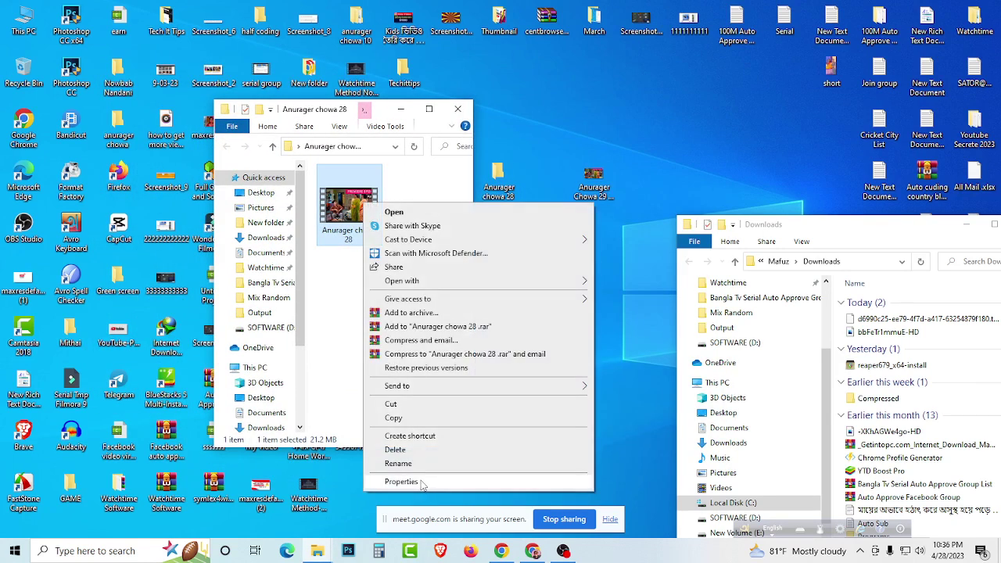
pyautogui.click(401, 481)
pyautogui.moveTo(466, 204); pyautogui.dragTo(336, 176)
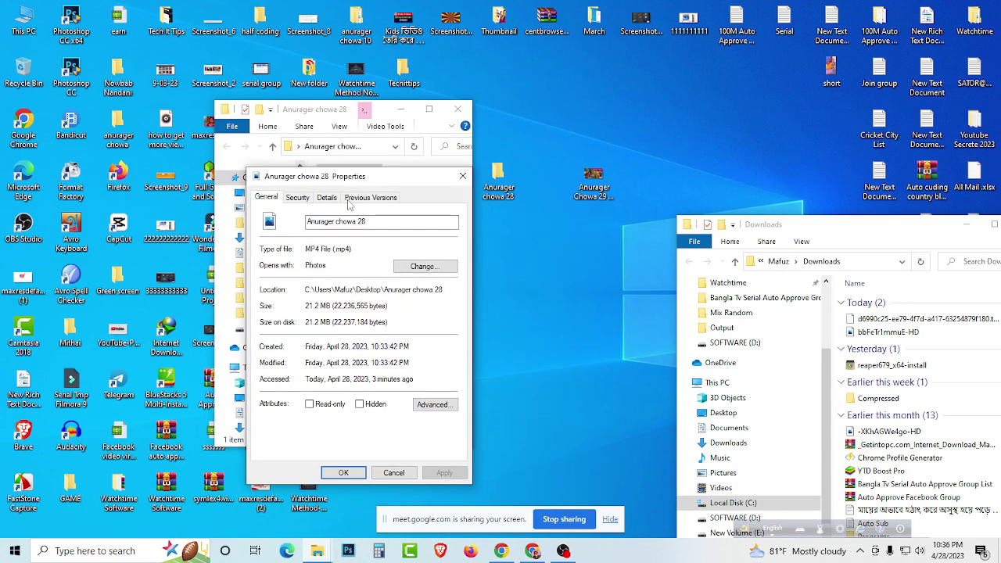
# Step: Paste the copied Rapidtags list into the Anurager chowa 28 video's tags and save the properties
pyautogui.click(327, 198)
pyautogui.click(358, 280)
pyautogui.rightClick(361, 282)
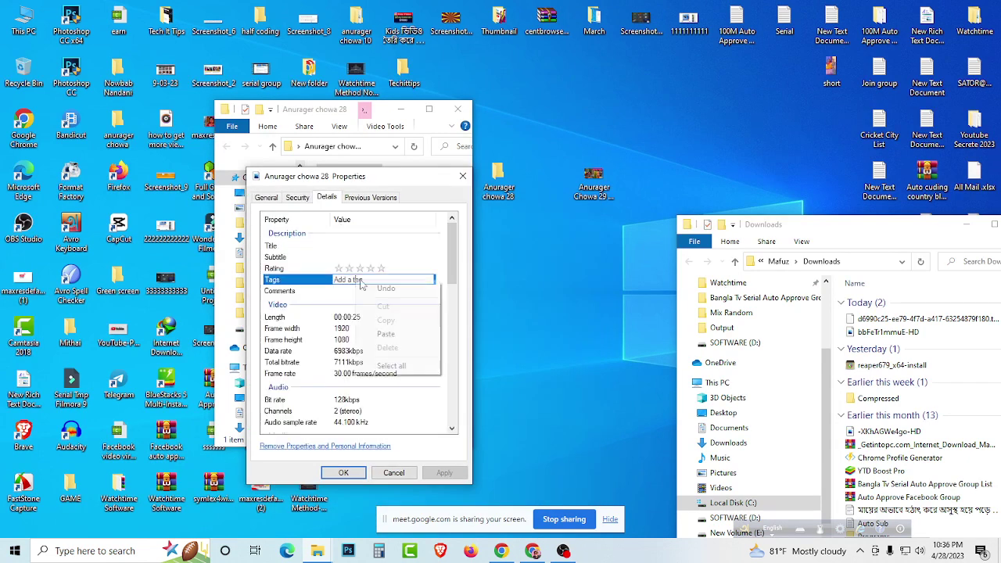
pyautogui.click(385, 333)
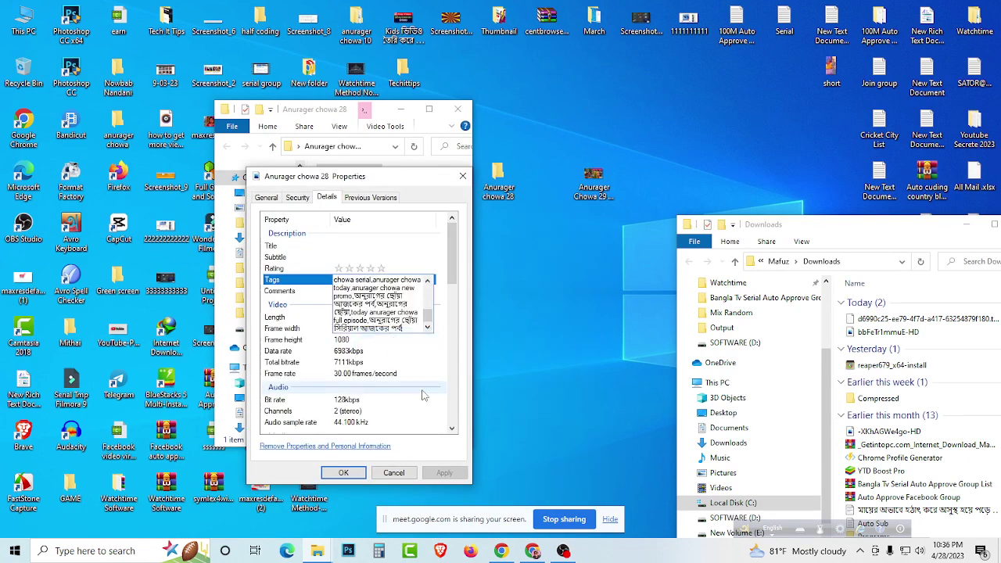
pyautogui.click(358, 478)
# Step: Copy the full episode title from the desktop thumbnail image's file name
pyautogui.click(602, 183)
pyautogui.rightClick(601, 183)
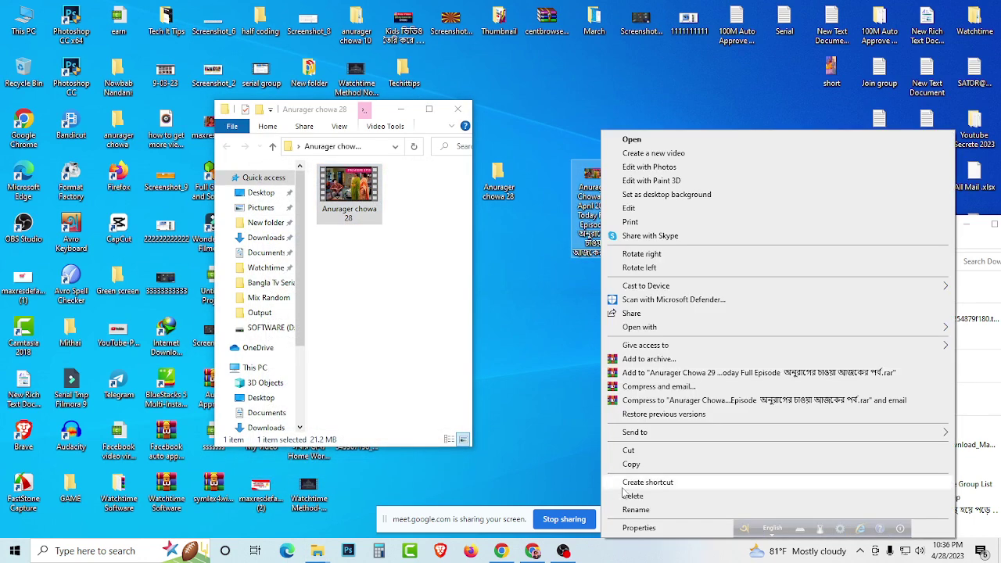
pyautogui.click(635, 509)
pyautogui.rightClick(598, 238)
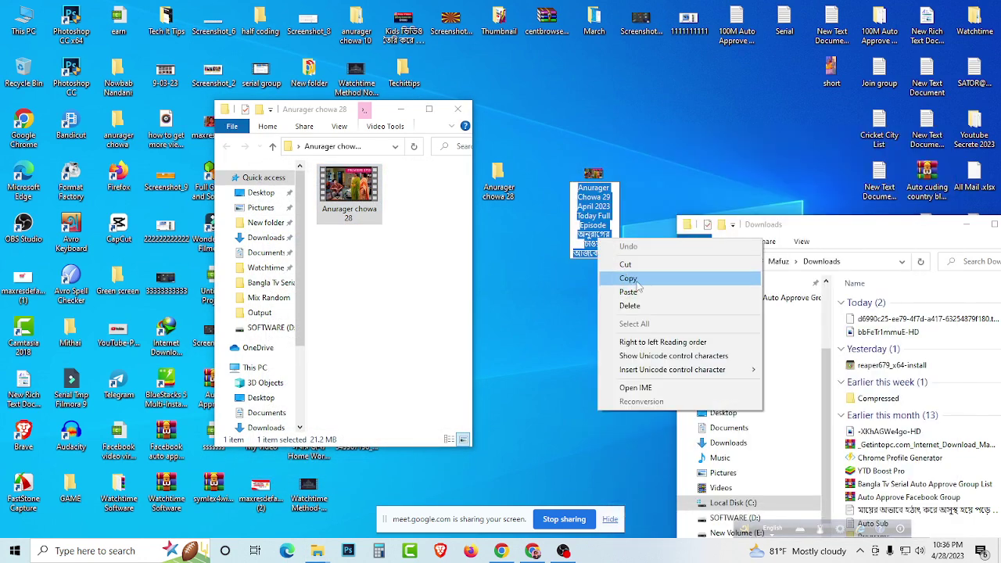
pyautogui.click(637, 283)
# Step: Rename the Anurager chowa 28 video with the copied Anurager Chowa 29 April 2023 episode title
pyautogui.rightClick(356, 202)
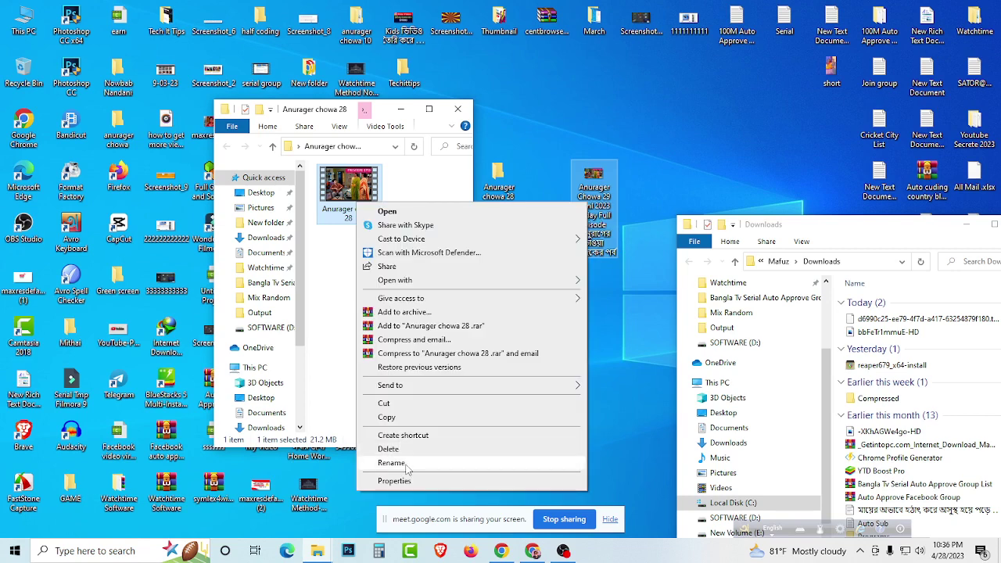
pyautogui.click(391, 462)
pyautogui.rightClick(353, 214)
pyautogui.click(395, 267)
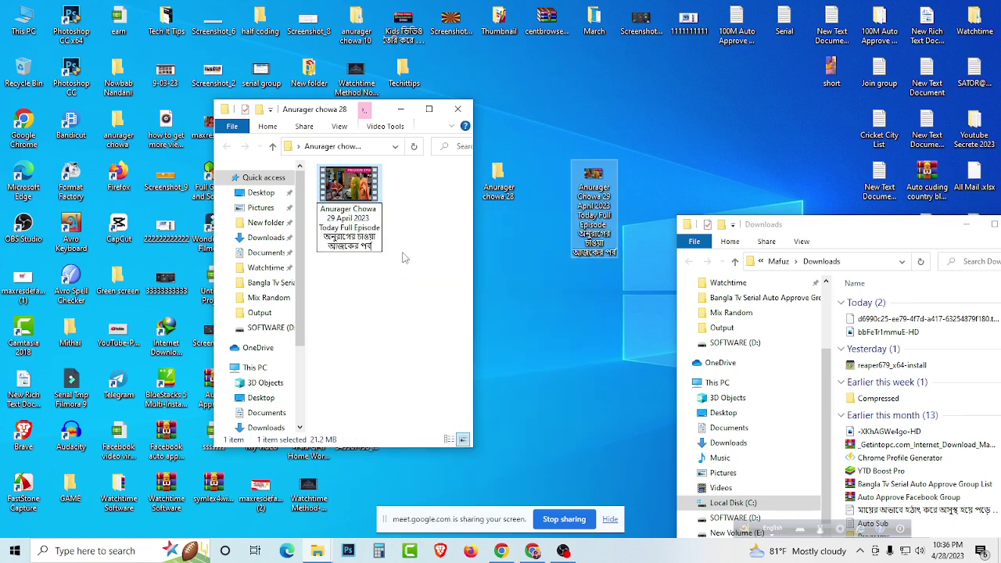
pyautogui.click(403, 258)
# Step: Open the renamed video's detailed properties and fill its Title with the copied episode title
pyautogui.rightClick(325, 196)
pyautogui.click(391, 471)
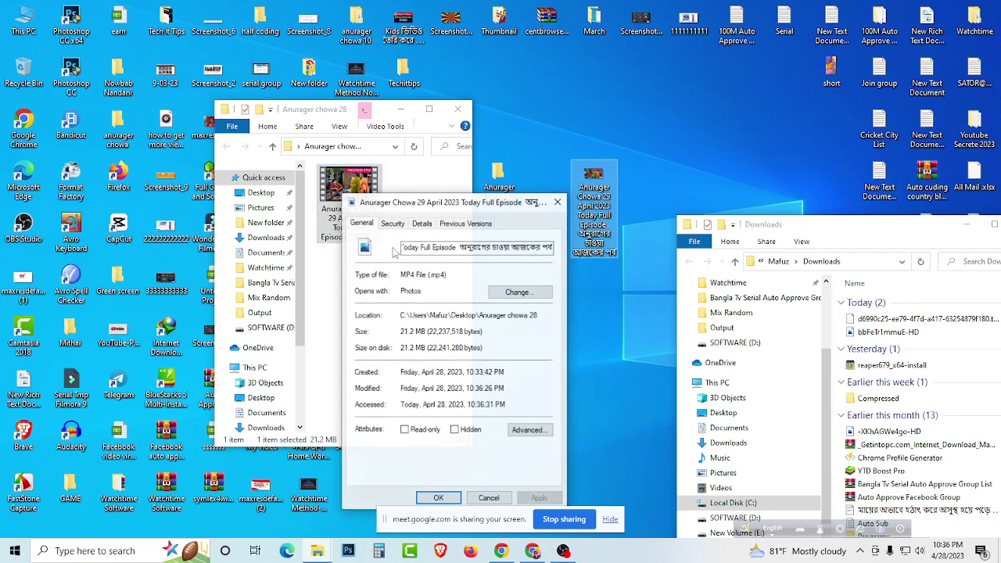
pyautogui.moveTo(438, 202); pyautogui.dragTo(379, 145)
pyautogui.click(363, 168)
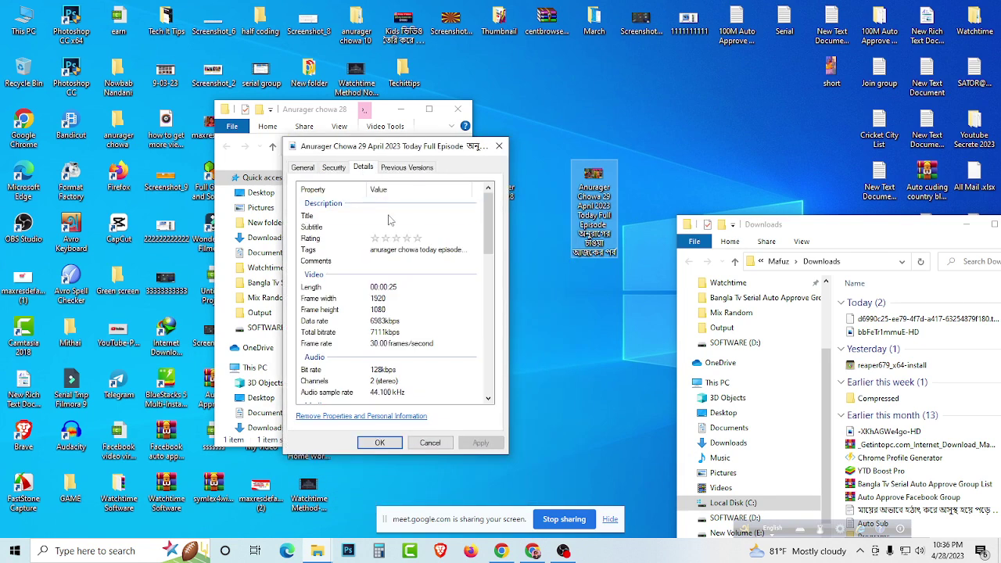
pyautogui.click(389, 216)
pyautogui.rightClick(387, 212)
pyautogui.click(410, 267)
# Step: Fill the video's Subtitle with the copied episode title and give it a five-star rating
pyautogui.click(399, 226)
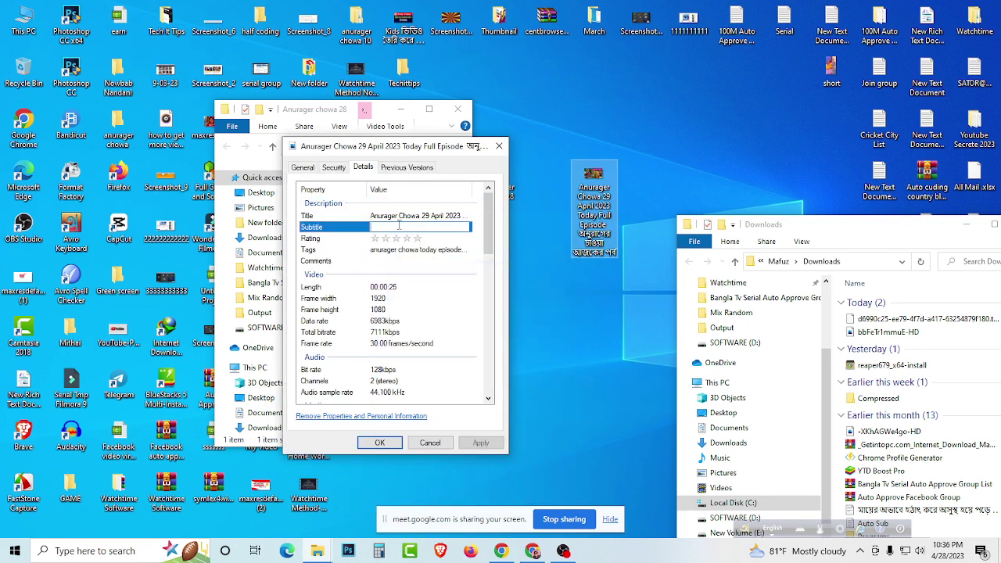
pyautogui.rightClick(399, 225)
pyautogui.click(410, 279)
pyautogui.click(413, 238)
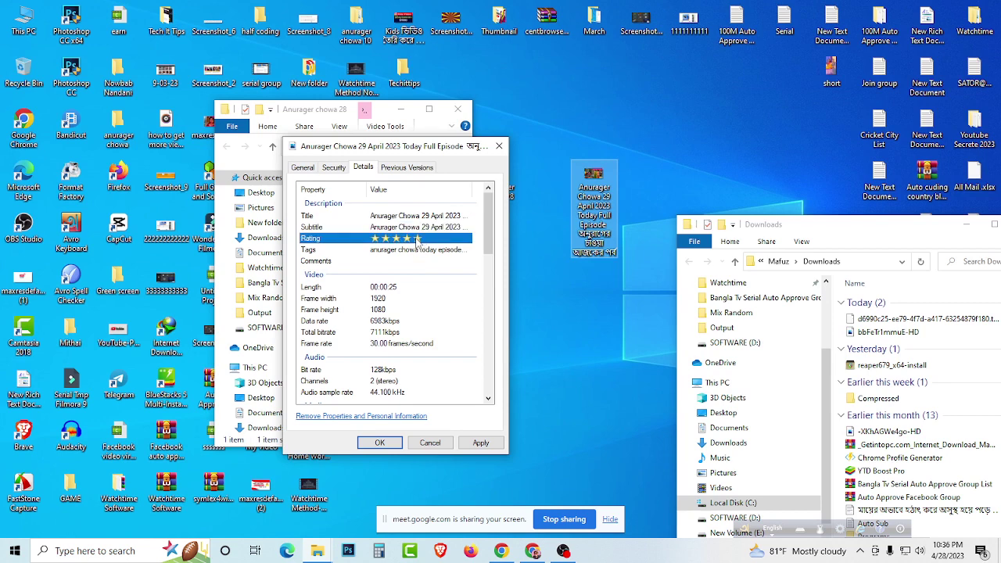
# Step: Add the copied episode title as the video's comment, save the properties and close the folder window
pyautogui.click(408, 260)
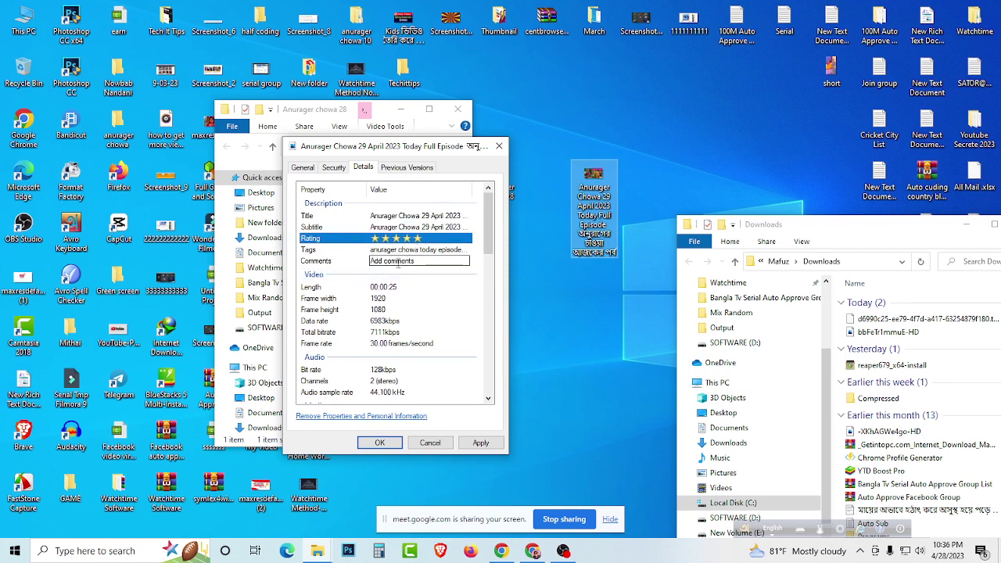
pyautogui.click(415, 250)
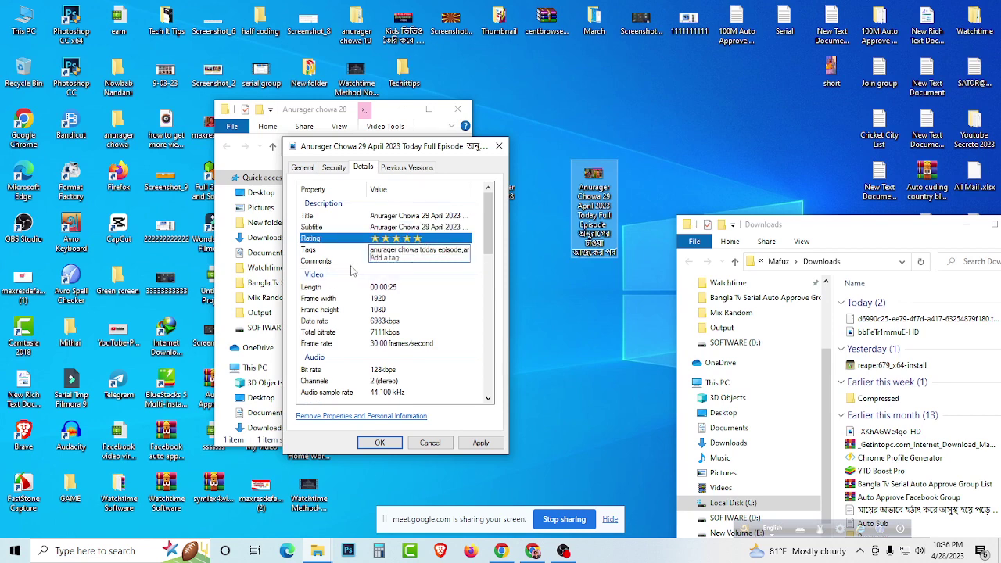
pyautogui.click(388, 262)
pyautogui.rightClick(385, 263)
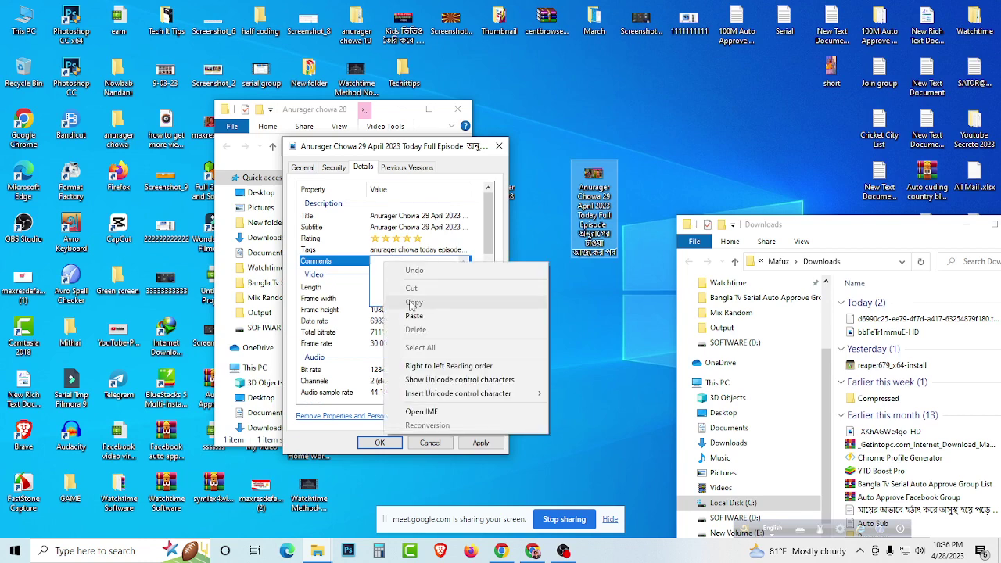
pyautogui.click(399, 315)
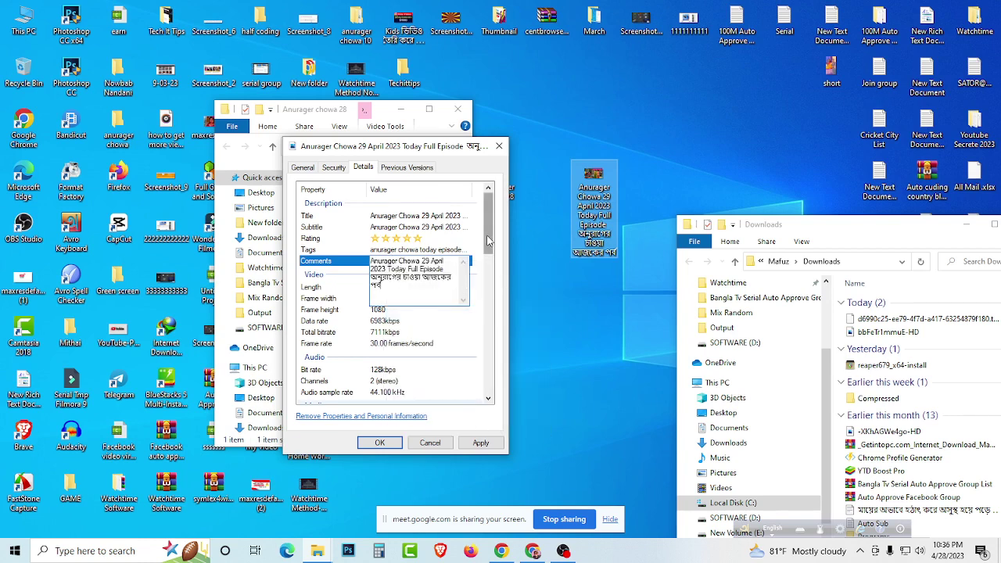
pyautogui.moveTo(489, 230); pyautogui.dragTo(491, 412)
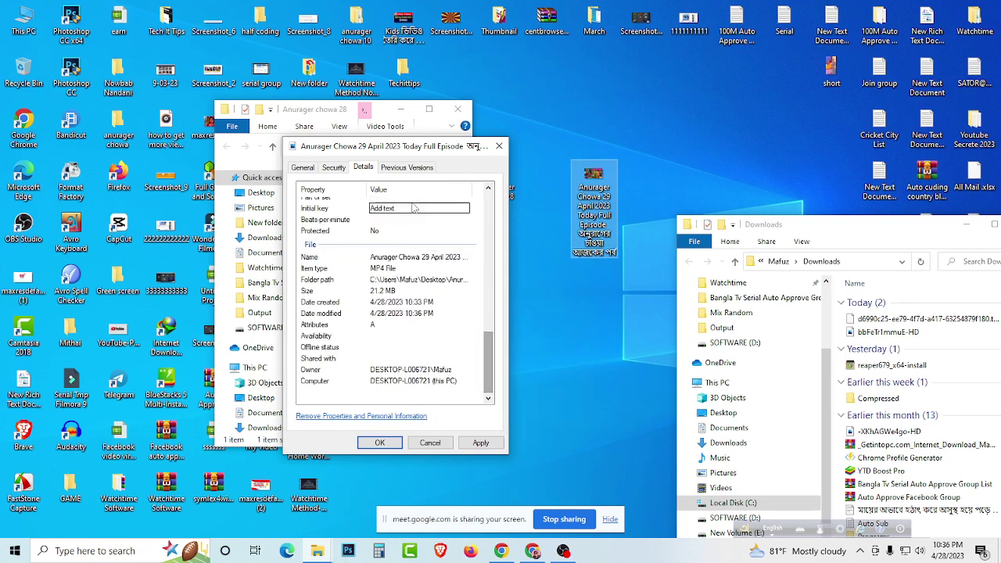
pyautogui.click(480, 443)
pyautogui.click(379, 443)
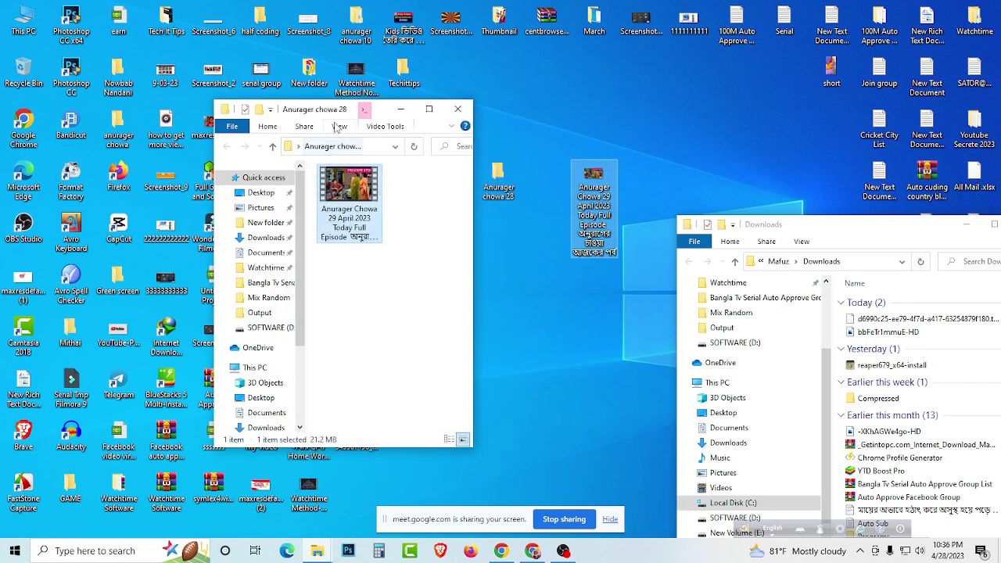
pyautogui.moveTo(384, 113); pyautogui.dragTo(405, 156)
pyautogui.click(497, 169)
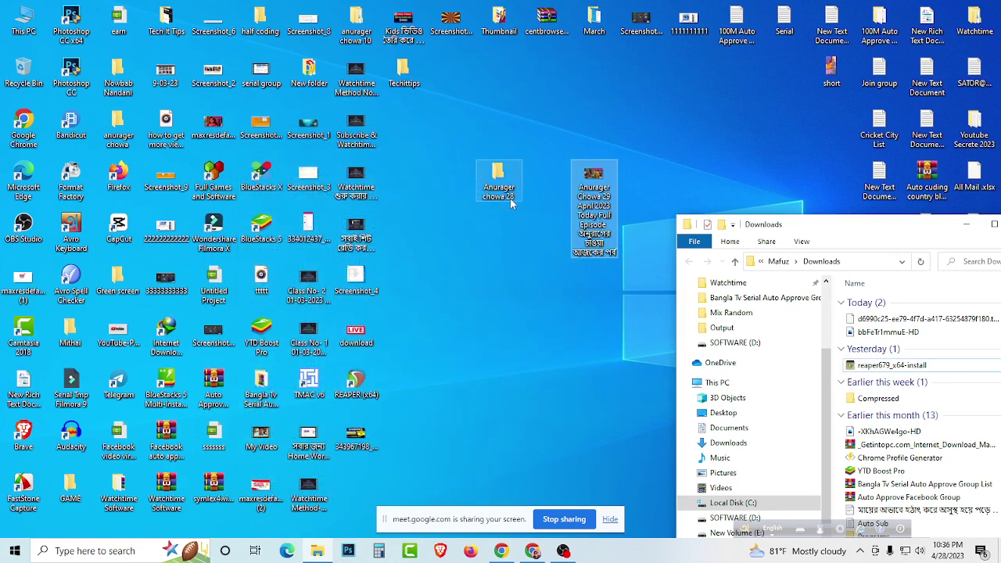
# Step: Move the Anurager Chowa 29 thumbnail image beside the Anurager chowa 28 folder on the desktop
pyautogui.click(479, 151)
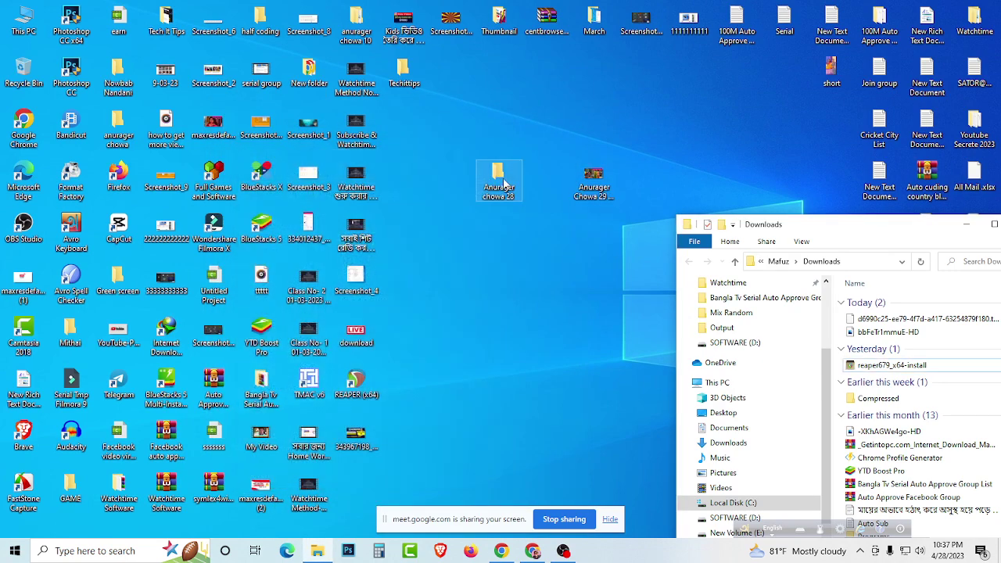
pyautogui.moveTo(583, 192); pyautogui.dragTo(494, 195)
pyautogui.click(590, 186)
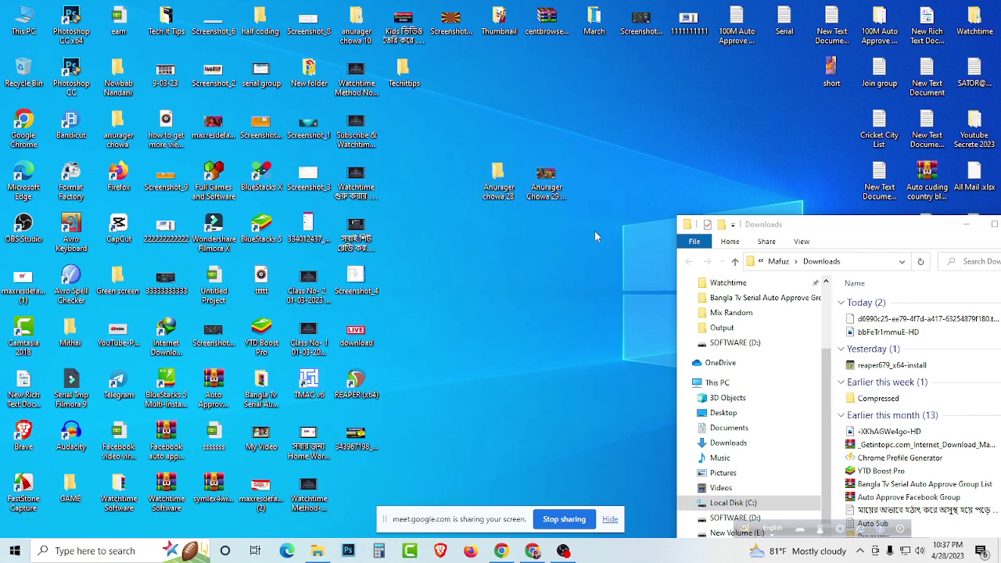
# Step: Switch to the Brave browser, load youtube.com in a new tab and open YouTube Studio for the signed-in channel
pyautogui.click(440, 551)
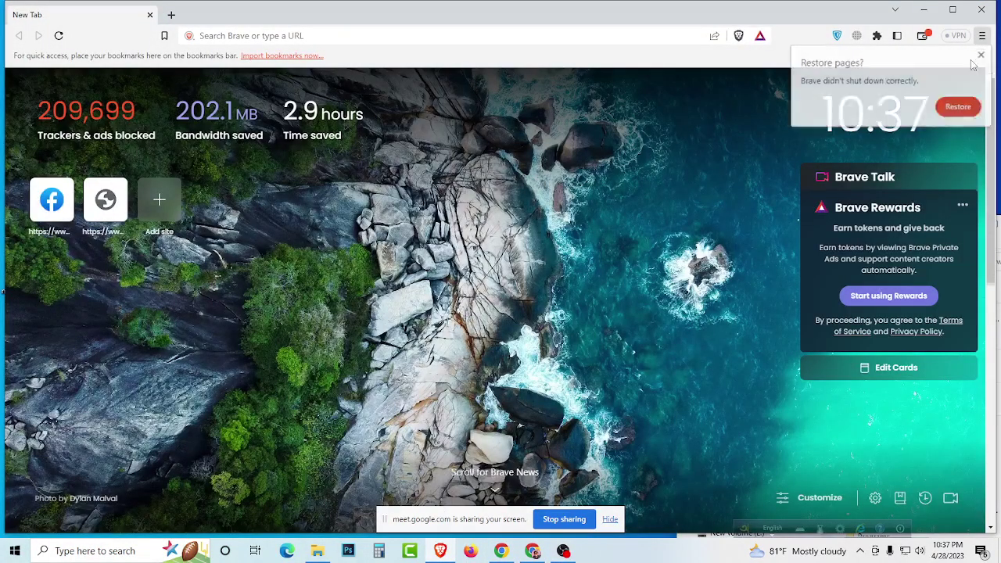
pyautogui.click(171, 16)
pyautogui.write('y')
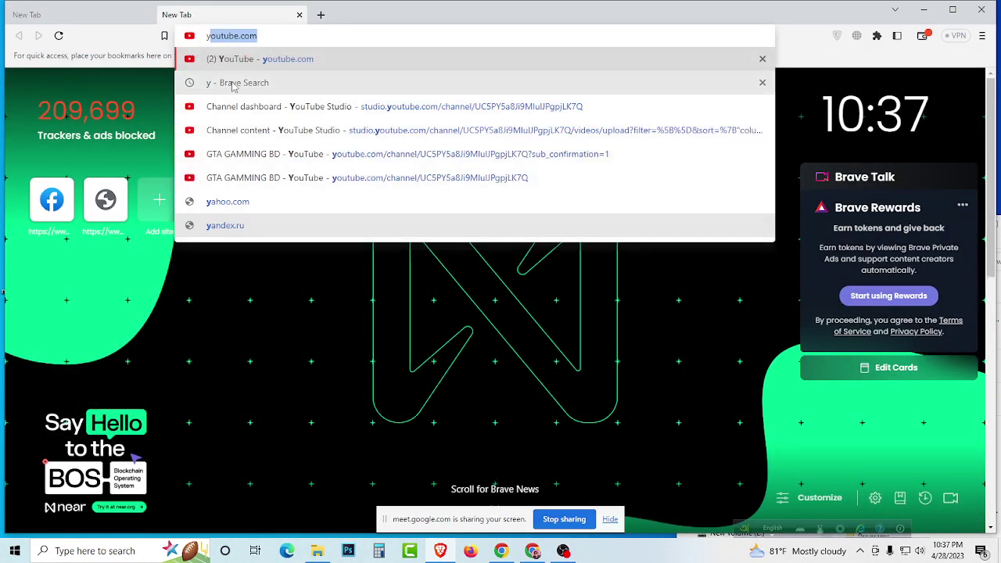
pyautogui.press('Return')
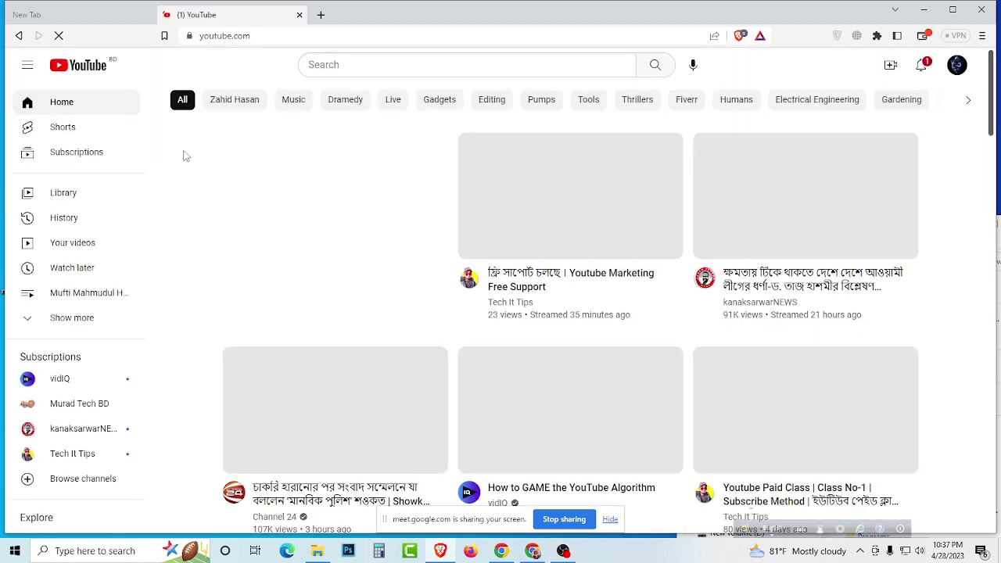
pyautogui.click(923, 68)
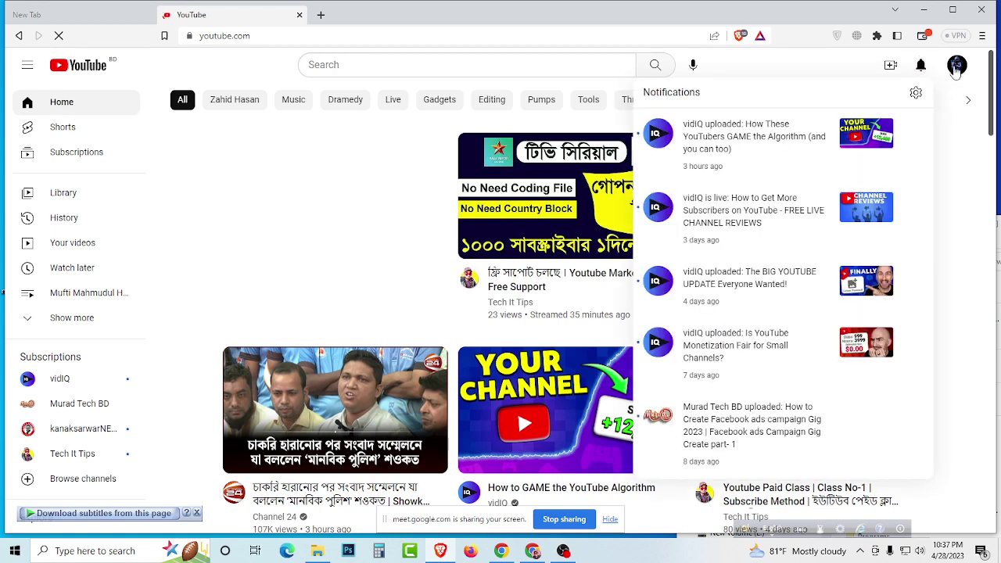
pyautogui.click(956, 67)
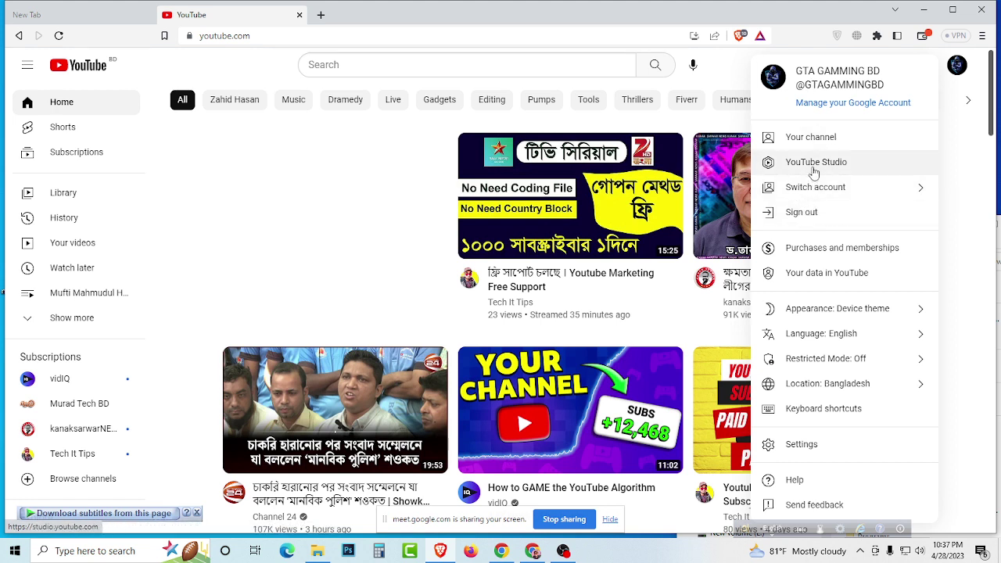
pyautogui.click(819, 166)
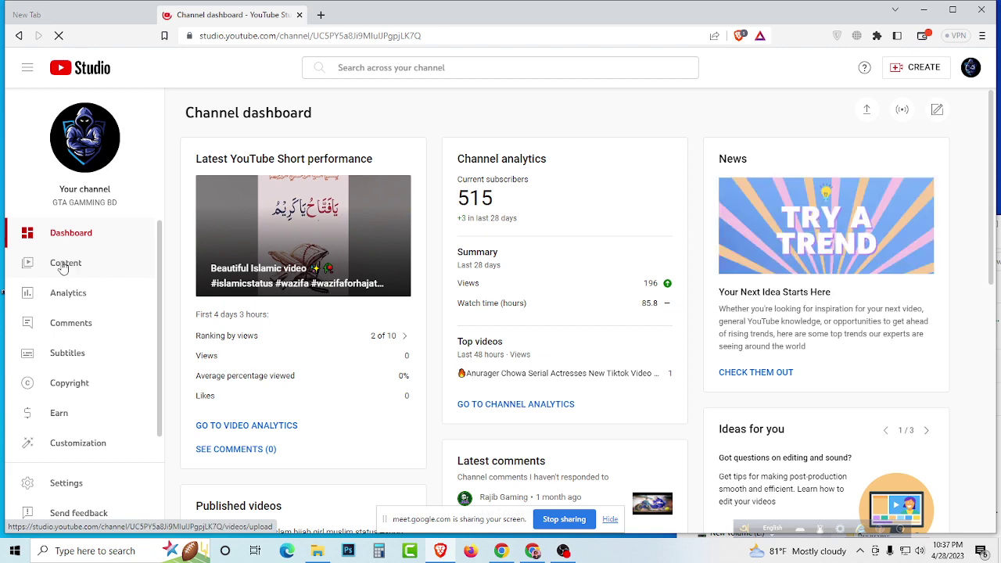
# Step: Open the channel's content and look through the whole list of uploaded videos
pyautogui.click(63, 265)
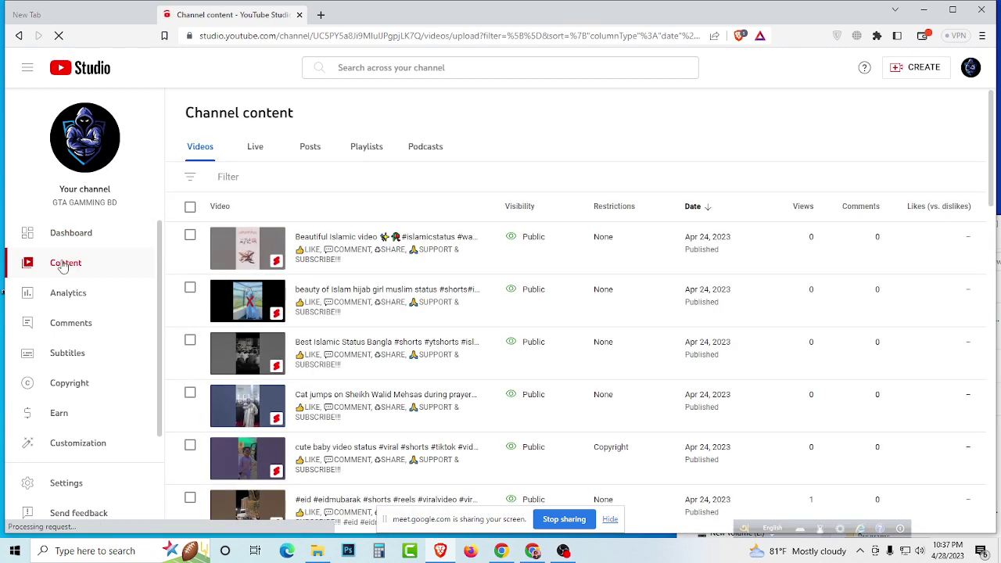
pyautogui.scroll(-6, 349, 311)
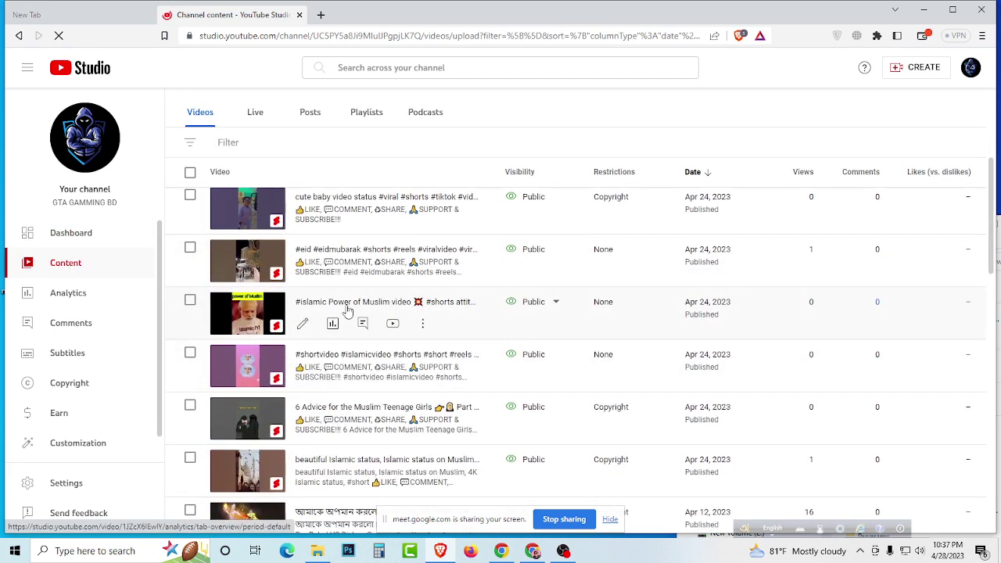
pyautogui.scroll(-10, 350, 310)
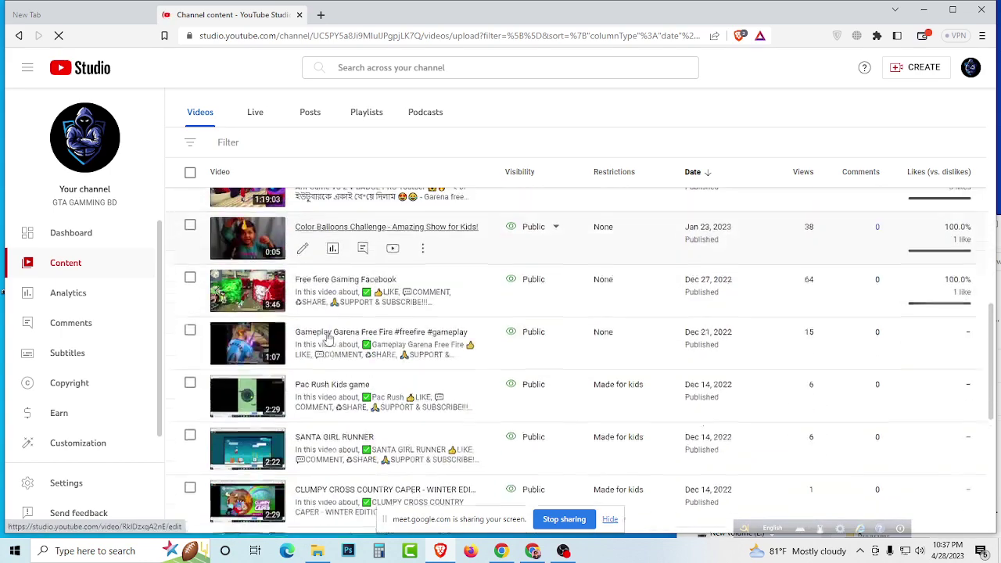
pyautogui.scroll(-5, 279, 354)
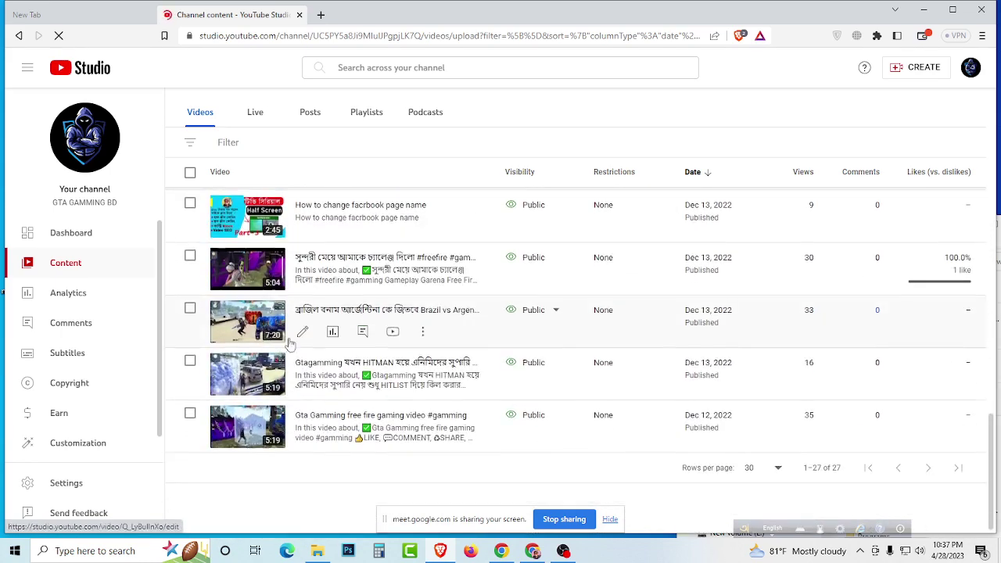
pyautogui.scroll(6, 659, 353)
pyautogui.scroll(15, 659, 353)
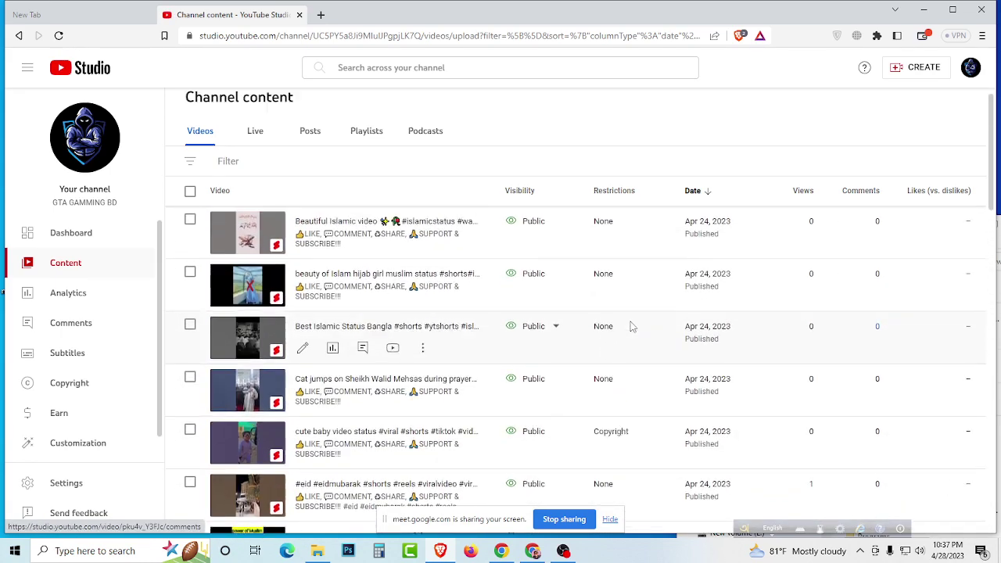
# Step: Examine the channel's monetization page, including the subscriber and watch-hour requirements for joining
pyautogui.click(55, 416)
pyautogui.scroll(-5, 520, 360)
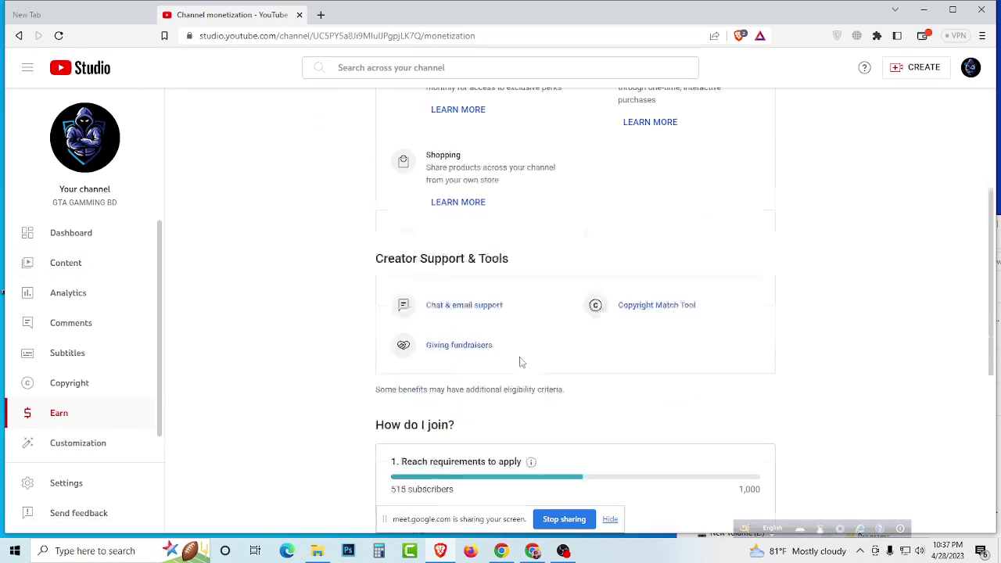
pyautogui.scroll(-2, 530, 361)
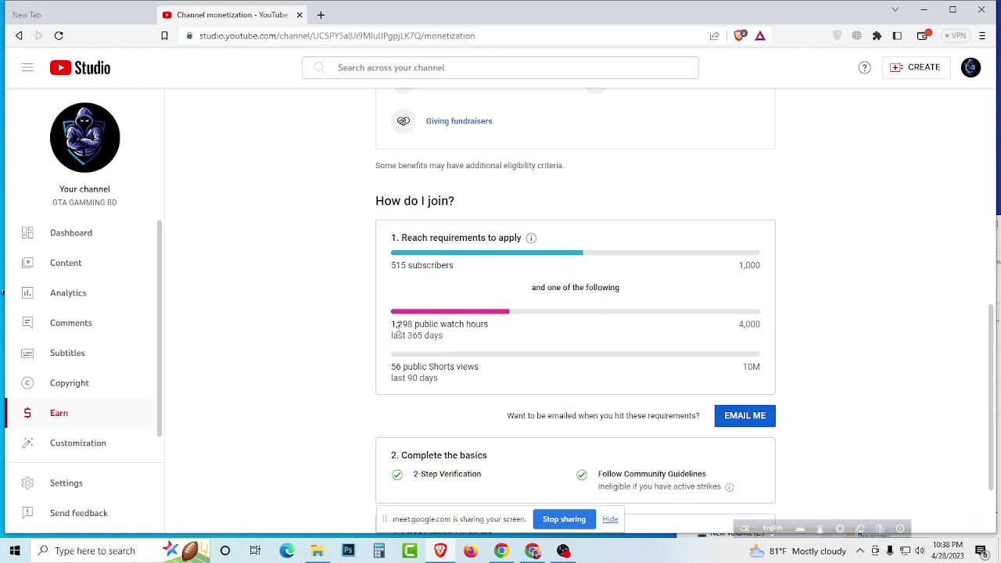
pyautogui.click(513, 336)
pyautogui.scroll(7, 777, 341)
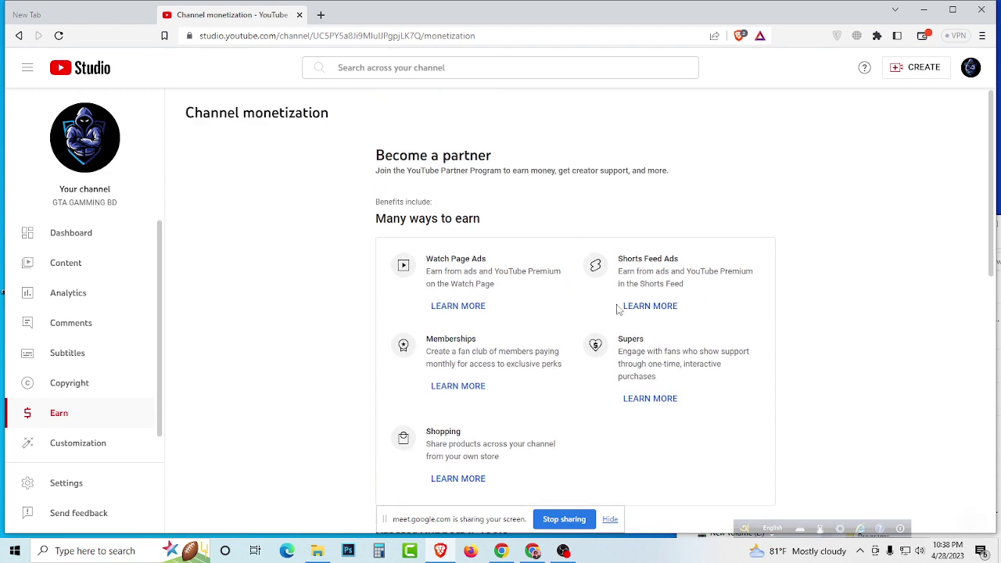
# Step: Maximize the browser window, return to the channel content and start choosing a file for a new video upload
pyautogui.doubleClick(571, 14)
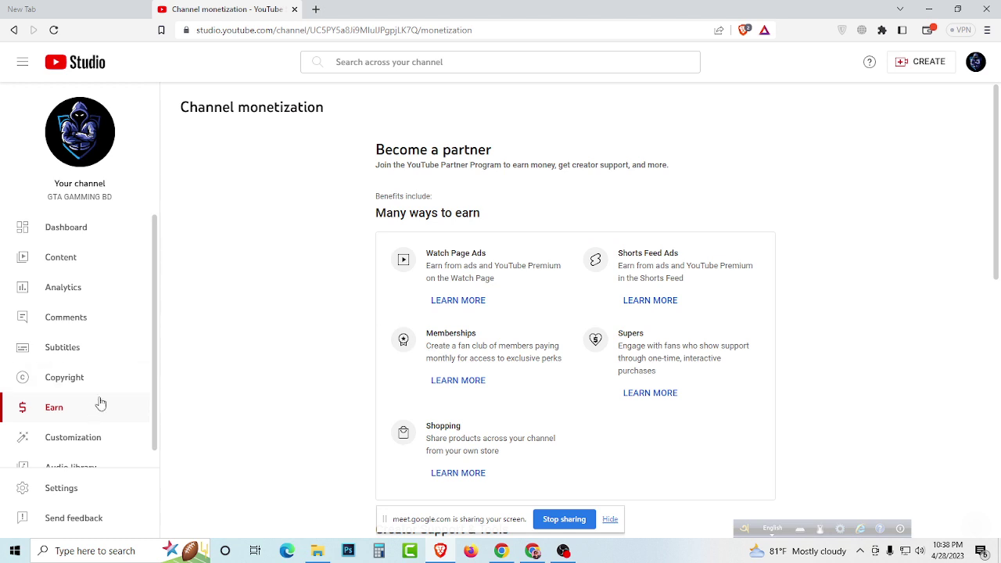
pyautogui.click(14, 30)
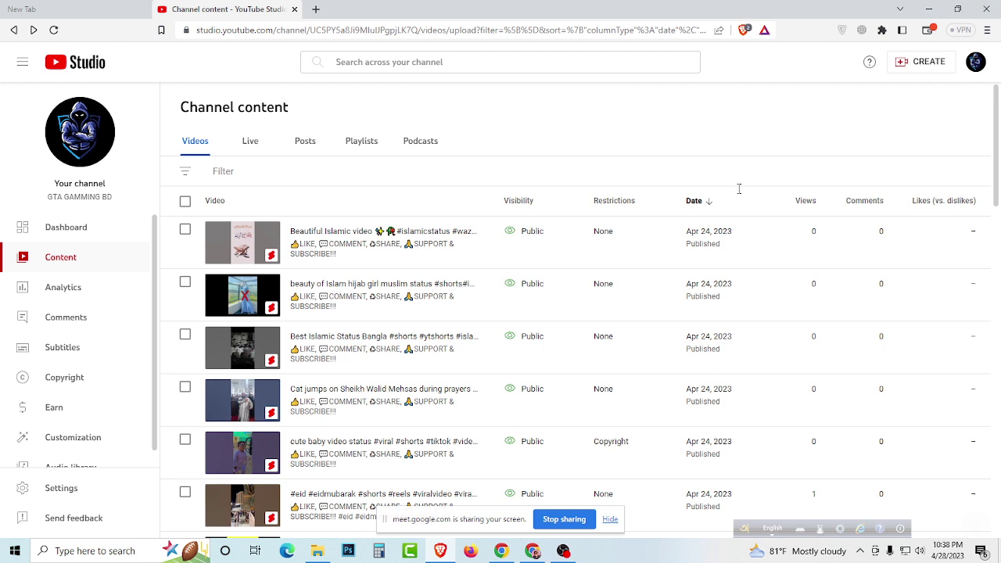
pyautogui.click(941, 65)
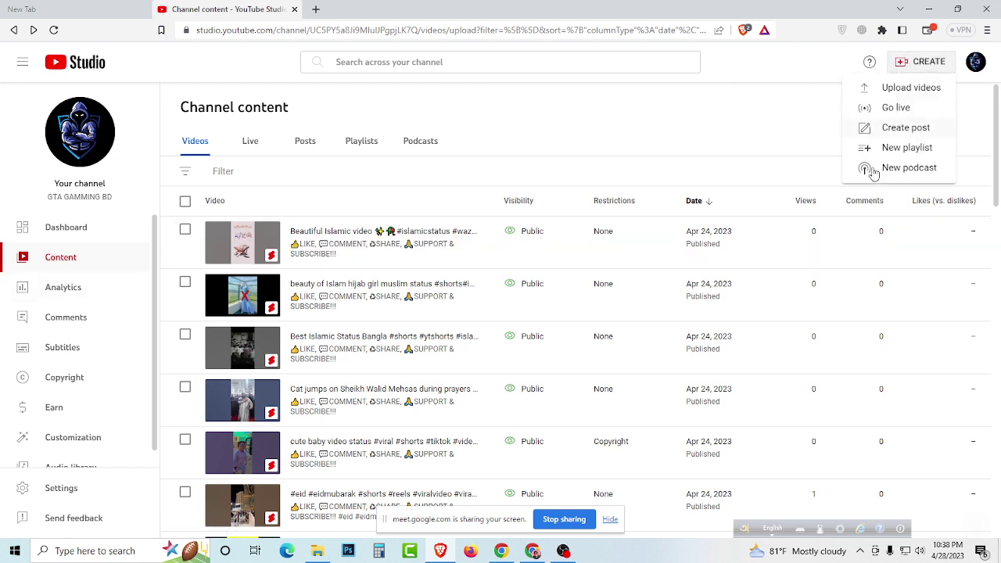
pyautogui.click(904, 87)
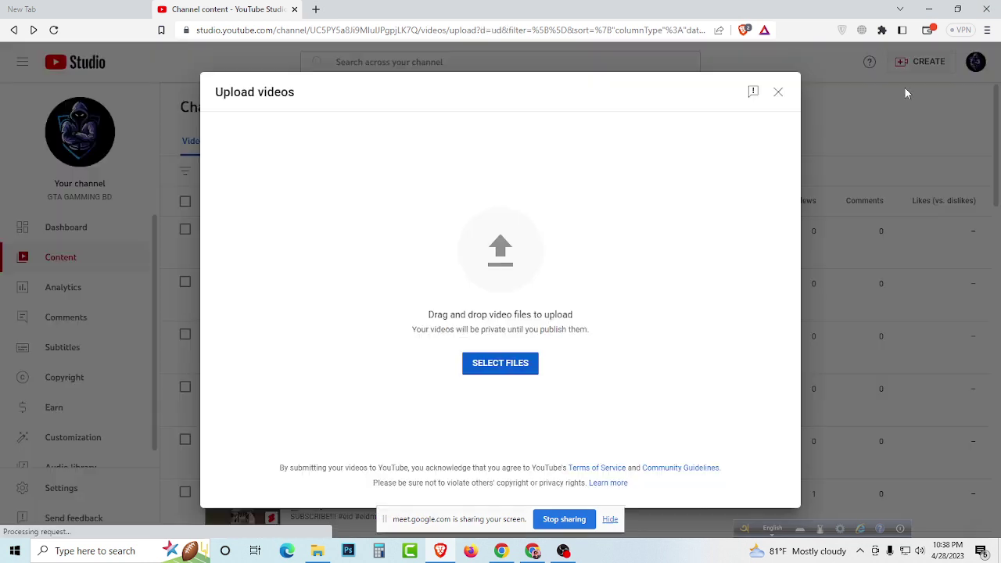
pyautogui.click(501, 363)
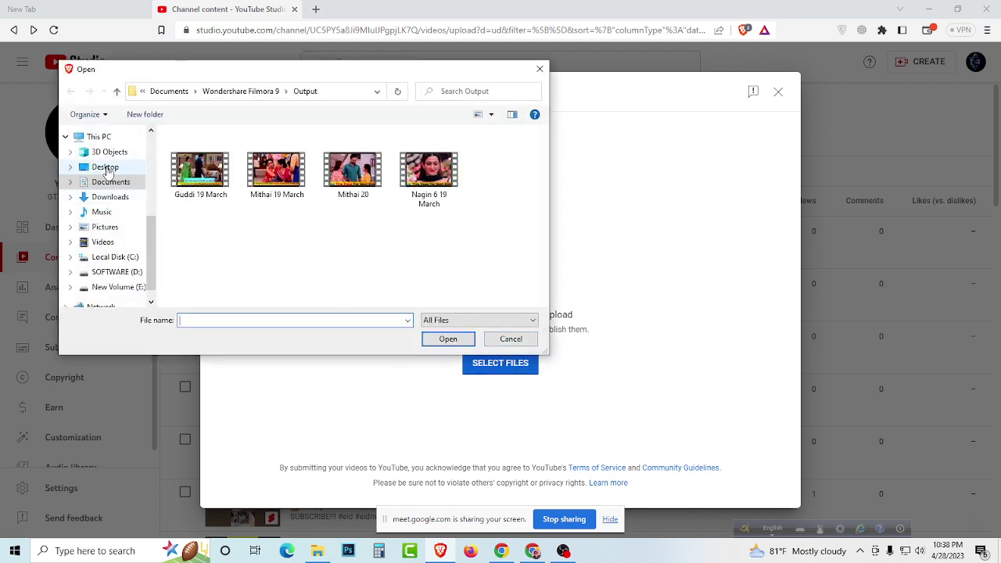
# Step: Upload the Anurager Chowa 29 April 2023 video from the desktop's Anurager chowa 28 folder
pyautogui.click(106, 168)
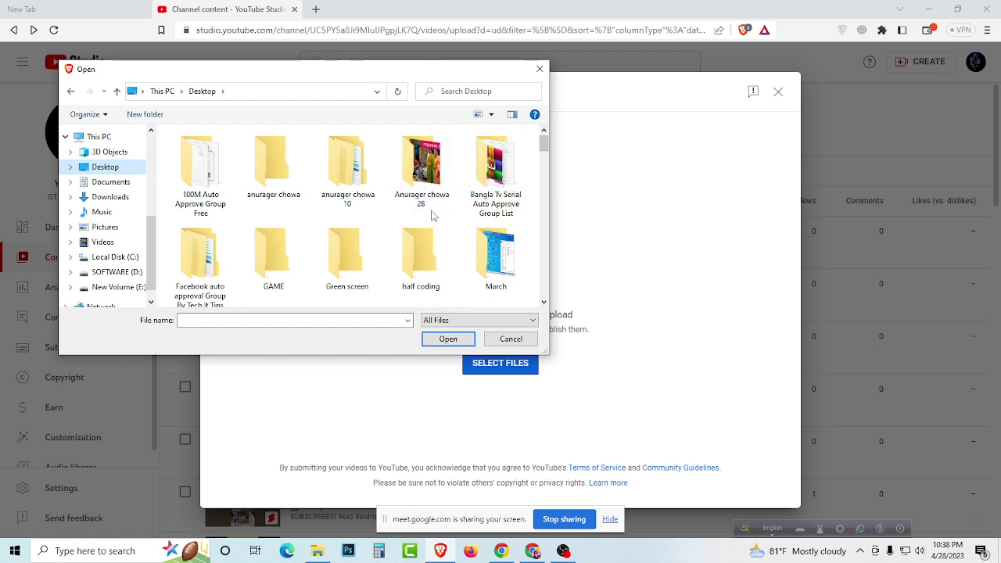
pyautogui.doubleClick(423, 188)
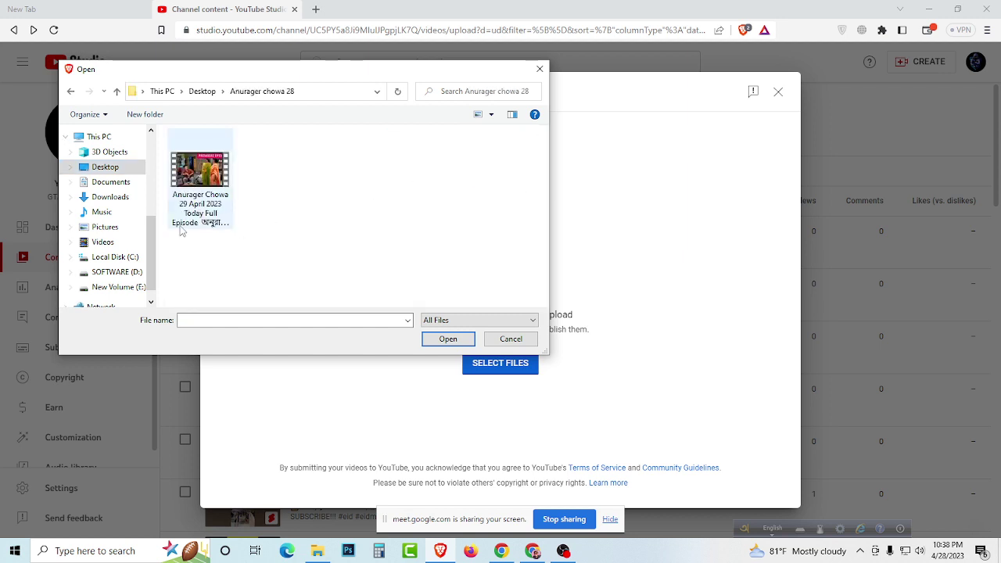
pyautogui.click(210, 180)
pyautogui.click(448, 338)
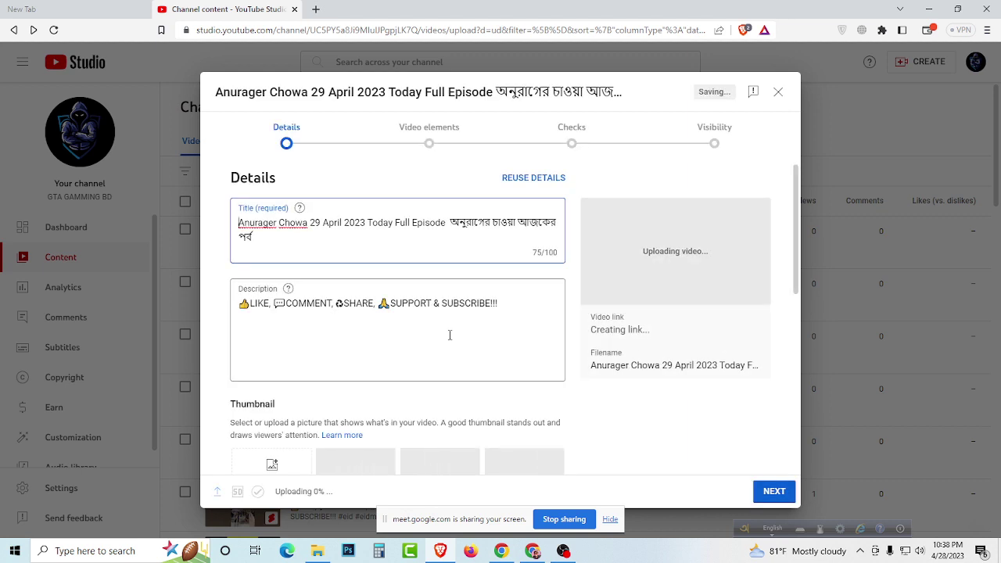
# Step: Copy the full video title into the description, above the LIKE, COMMENT, SHARE line with a blank line between
pyautogui.tripleClick(254, 237)
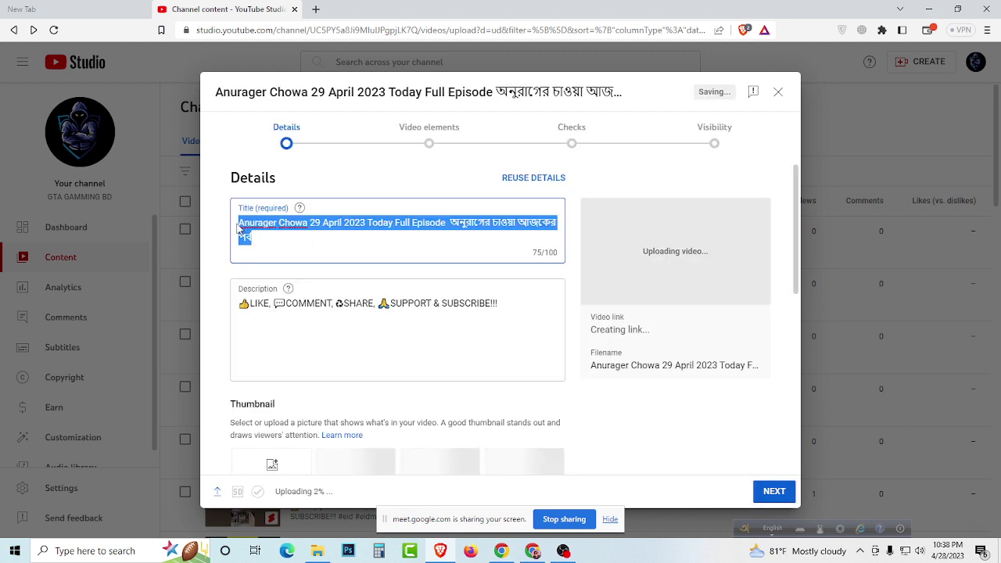
pyautogui.rightClick(250, 258)
pyautogui.click(250, 308)
pyautogui.click(243, 303)
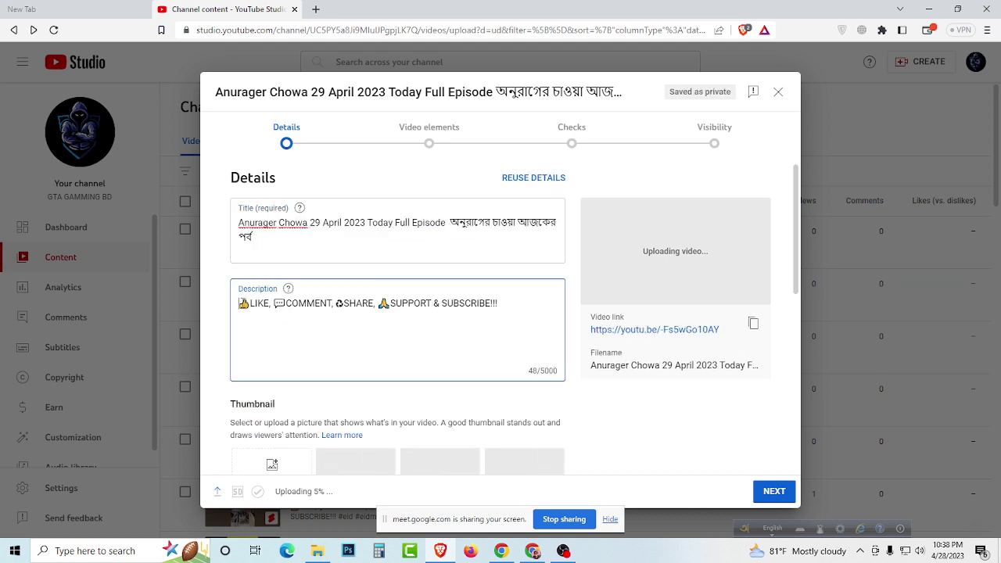
pyautogui.press('Return')
pyautogui.press('Return')
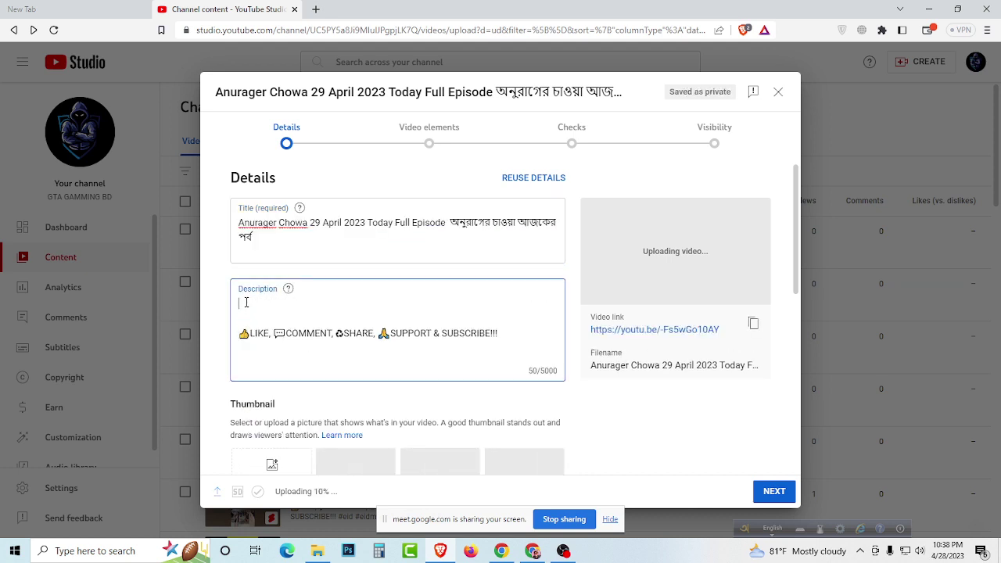
pyautogui.rightClick(245, 302)
pyautogui.click(270, 154)
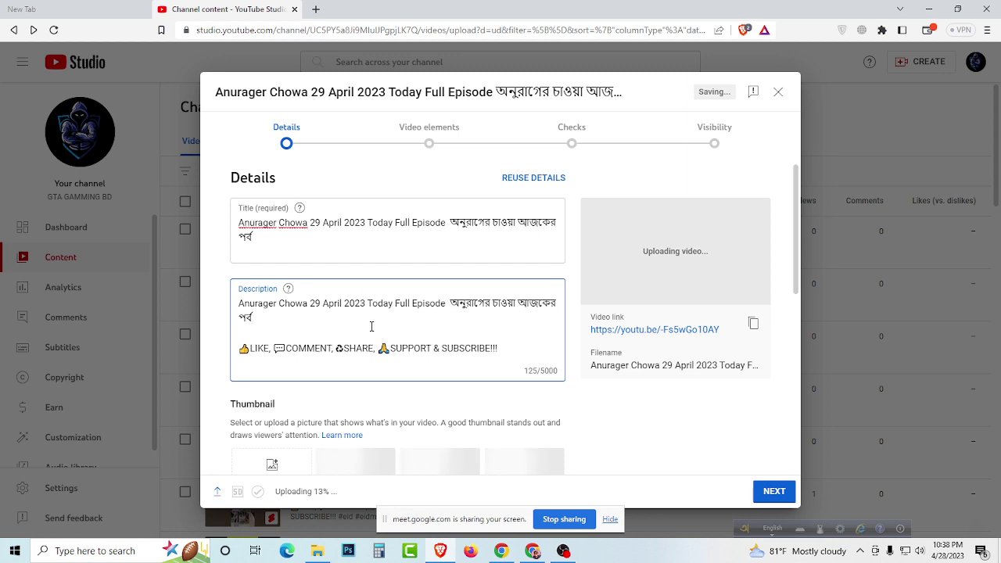
# Step: Minimize the browser and open the detailed properties of the Anurager Chowa 29 thumbnail image on the desktop
pyautogui.scroll(-1, 371, 326)
pyautogui.scroll(-5, 286, 259)
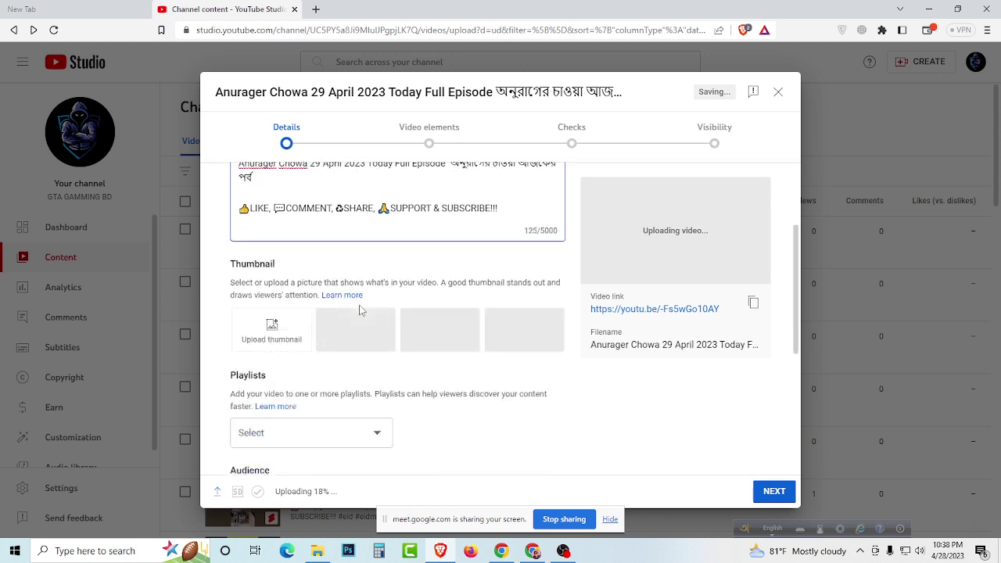
pyautogui.click(928, 9)
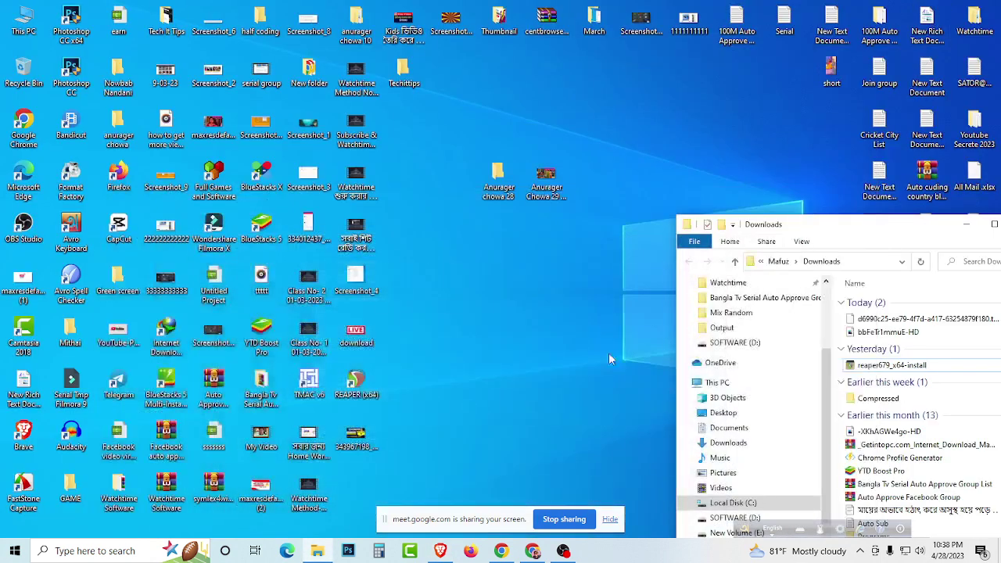
pyautogui.rightClick(550, 181)
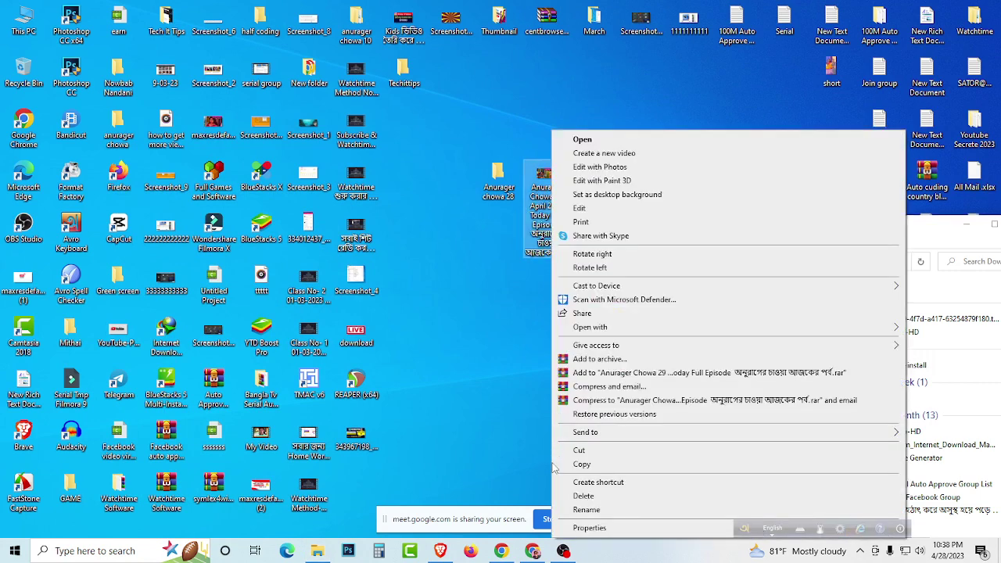
pyautogui.click(589, 527)
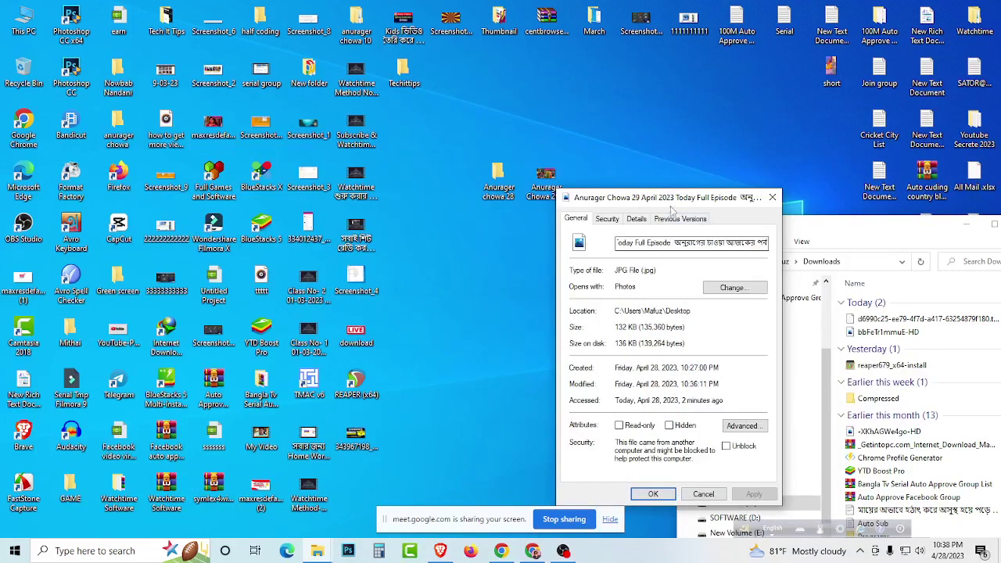
pyautogui.moveTo(662, 196); pyautogui.dragTo(461, 178)
pyautogui.click(445, 200)
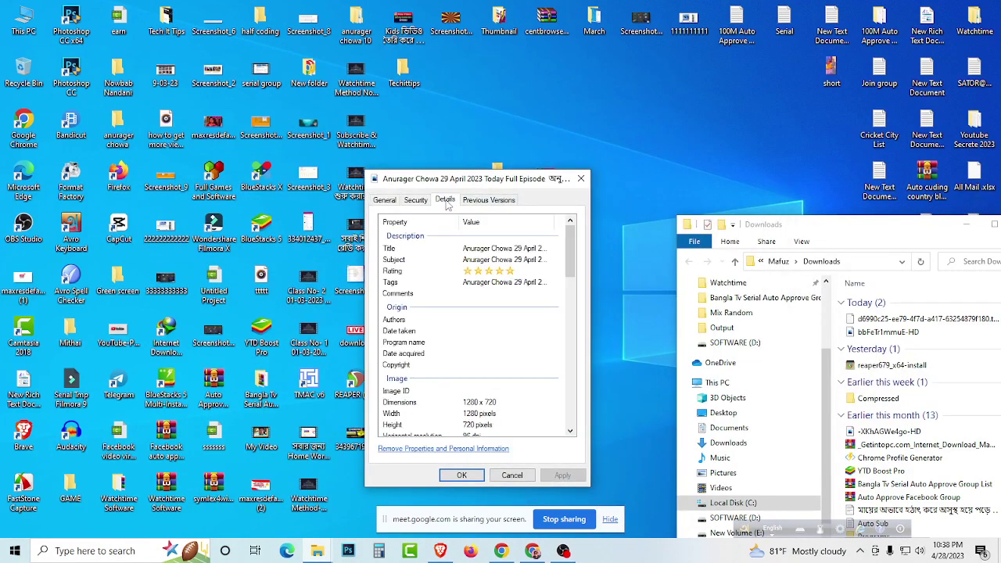
# Step: Copy all the tags from the thumbnail image's properties and return to the video upload in Brave
pyautogui.click(484, 286)
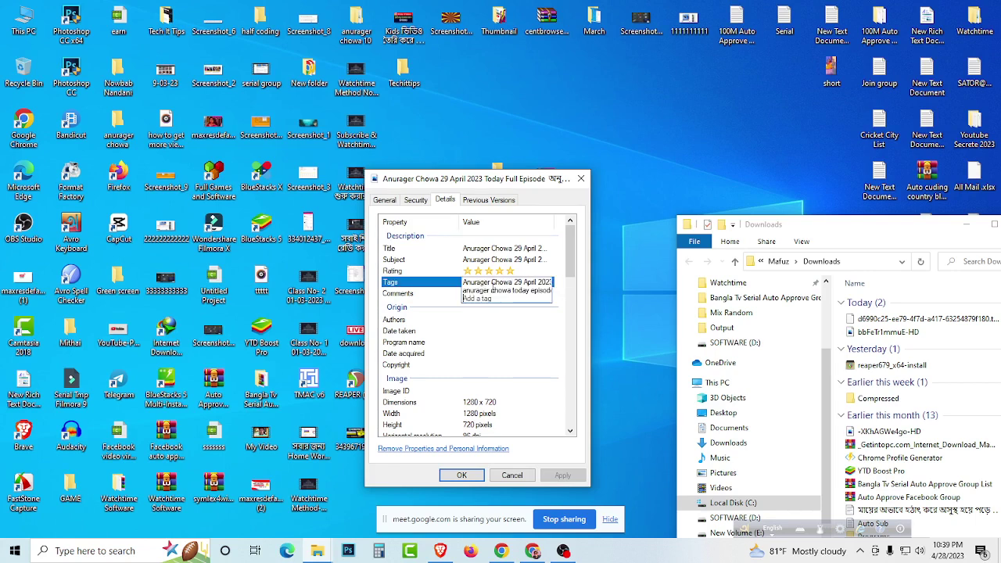
pyautogui.hotkey('ctrl', 'a')
pyautogui.rightClick(499, 292)
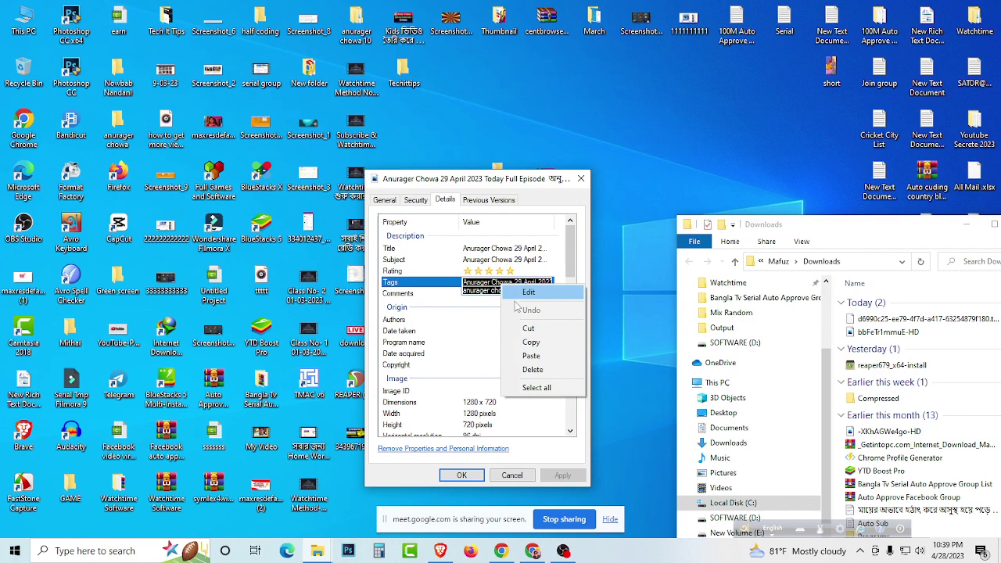
pyautogui.click(533, 345)
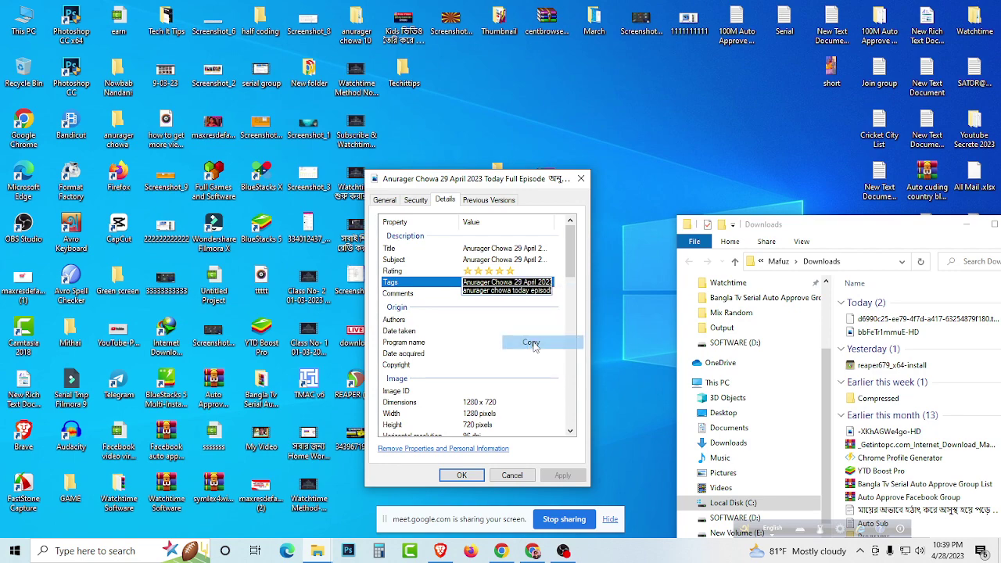
pyautogui.click(532, 551)
pyautogui.click(441, 551)
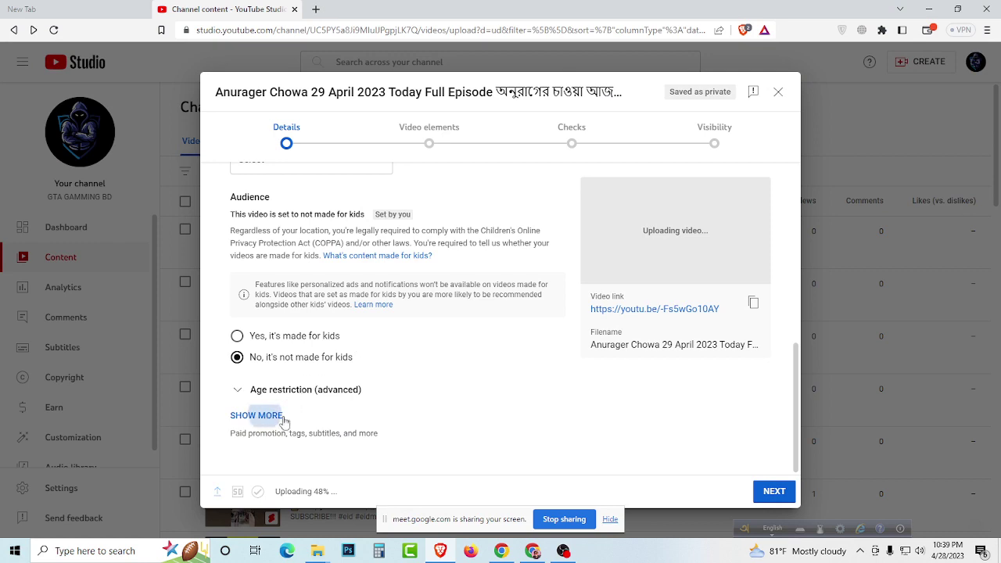
# Step: Show the additional detail settings of the video upload, as far as the Tags section
pyautogui.click(257, 416)
pyautogui.scroll(-4, 339, 358)
pyautogui.scroll(-4, 357, 347)
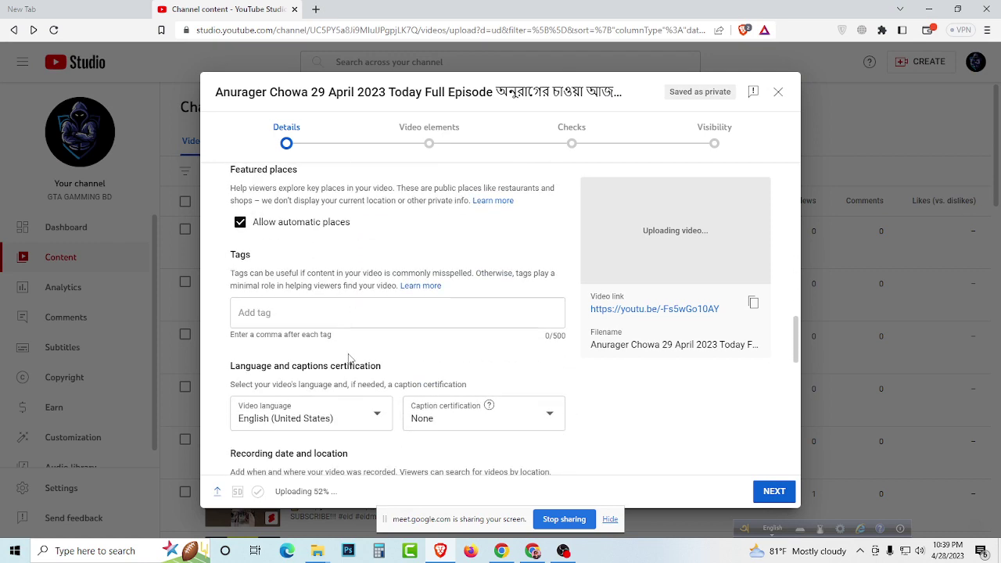
# Step: Paste the copied tags into the video's Tags field
pyautogui.rightClick(287, 248)
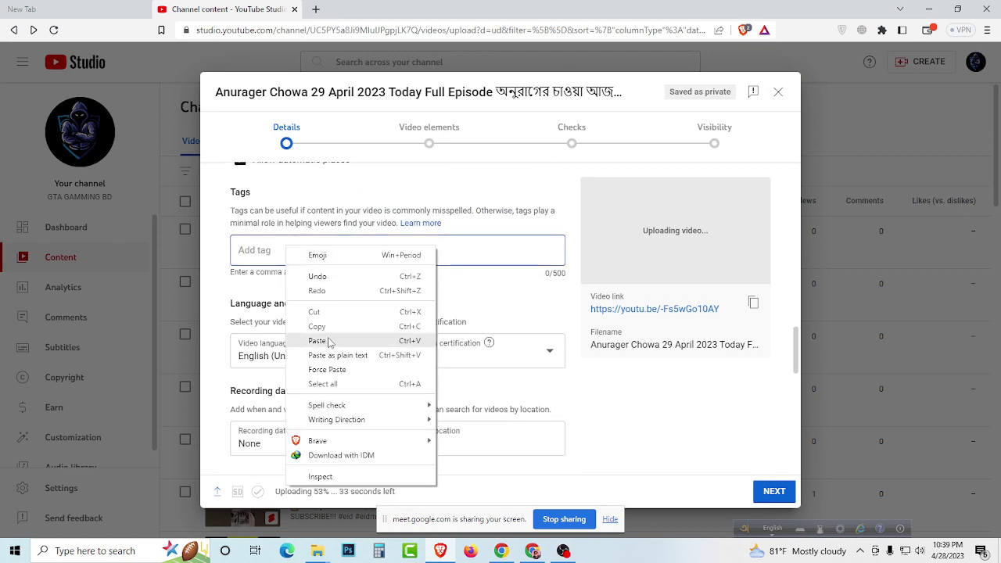
pyautogui.click(329, 341)
pyautogui.scroll(-3, 420, 340)
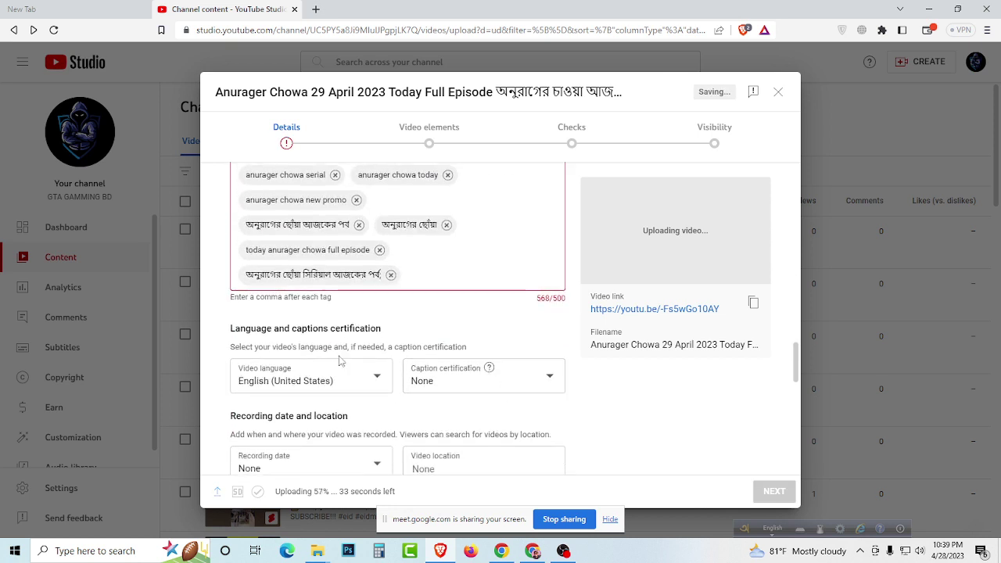
# Step: Remove all of the video's tags except the Anurager Chowa 29 April 2023 Today Full Episode title tag
pyautogui.click(395, 275)
pyautogui.click(380, 250)
pyautogui.click(446, 225)
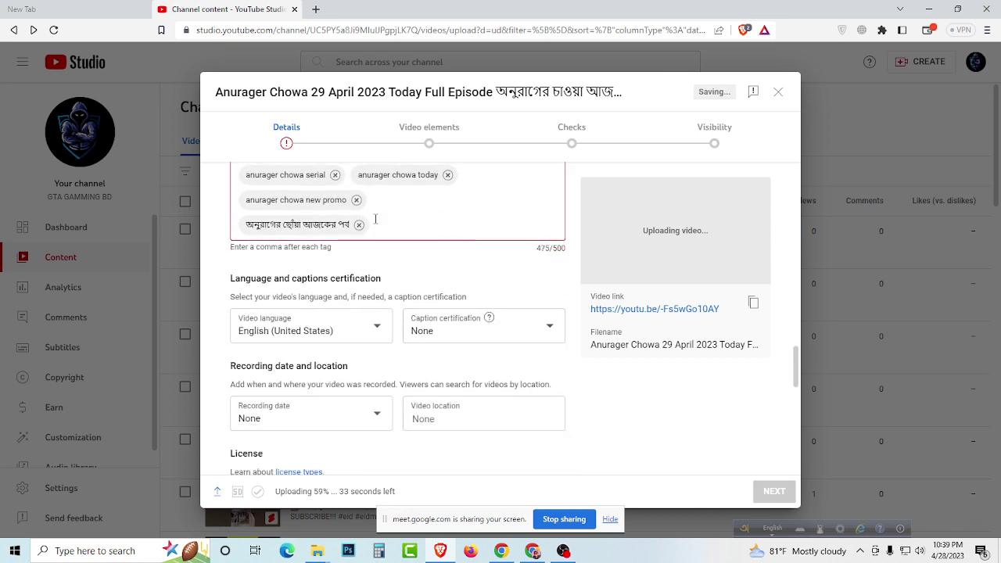
pyautogui.click(359, 224)
pyautogui.click(356, 199)
pyautogui.click(447, 175)
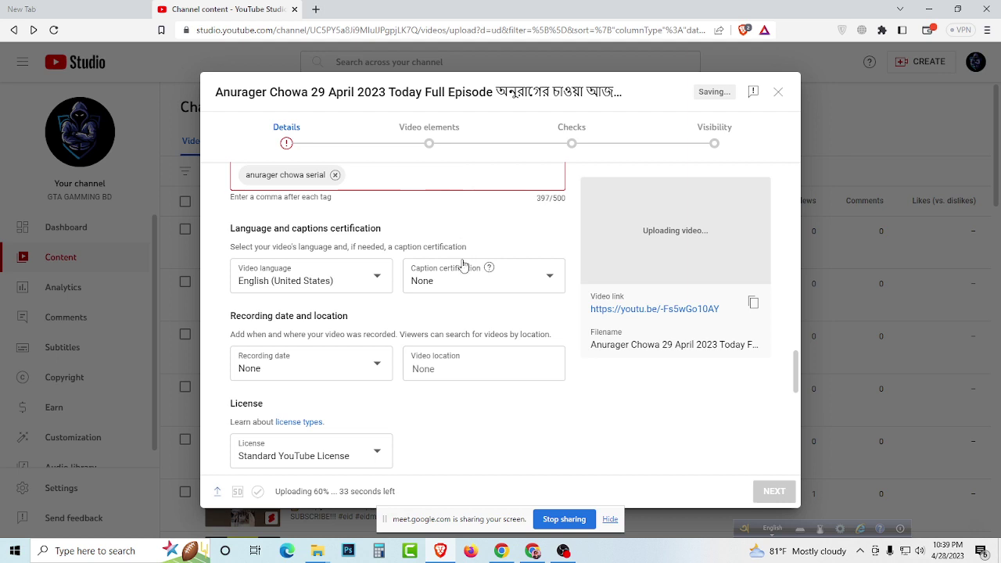
pyautogui.scroll(3, 391, 297)
pyautogui.click(335, 363)
pyautogui.click(388, 336)
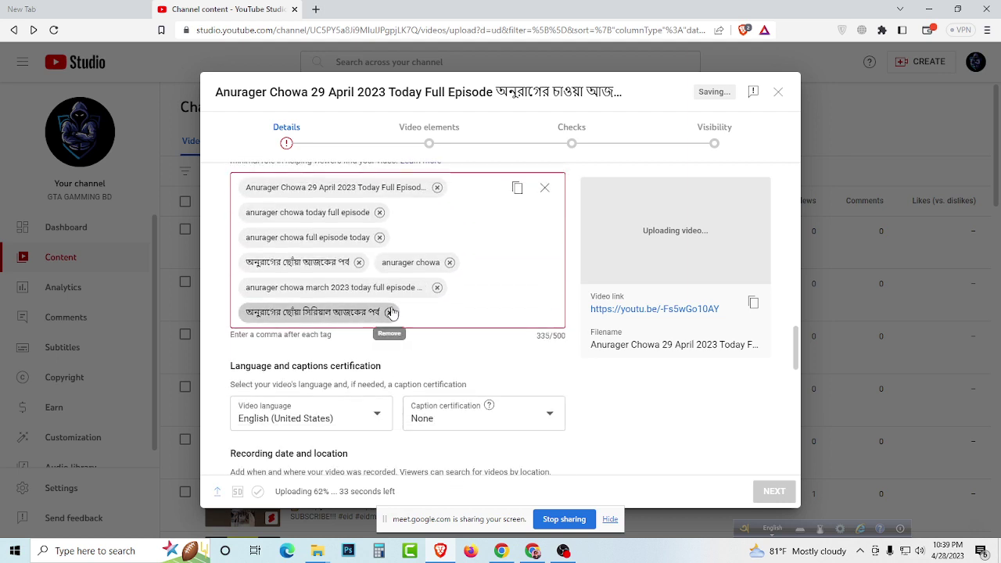
pyautogui.click(389, 312)
pyautogui.click(437, 287)
pyautogui.click(450, 262)
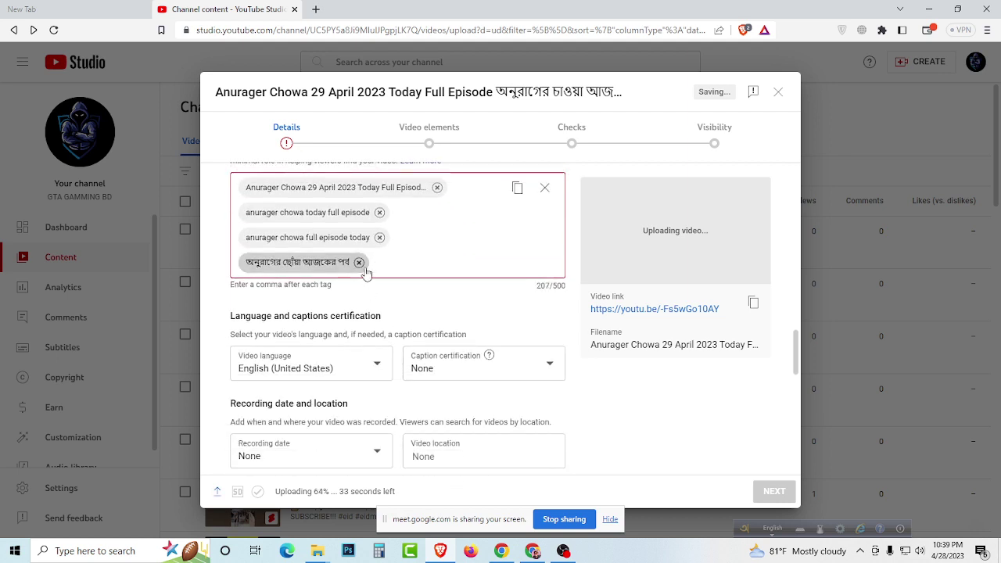
pyautogui.scroll(2, 359, 261)
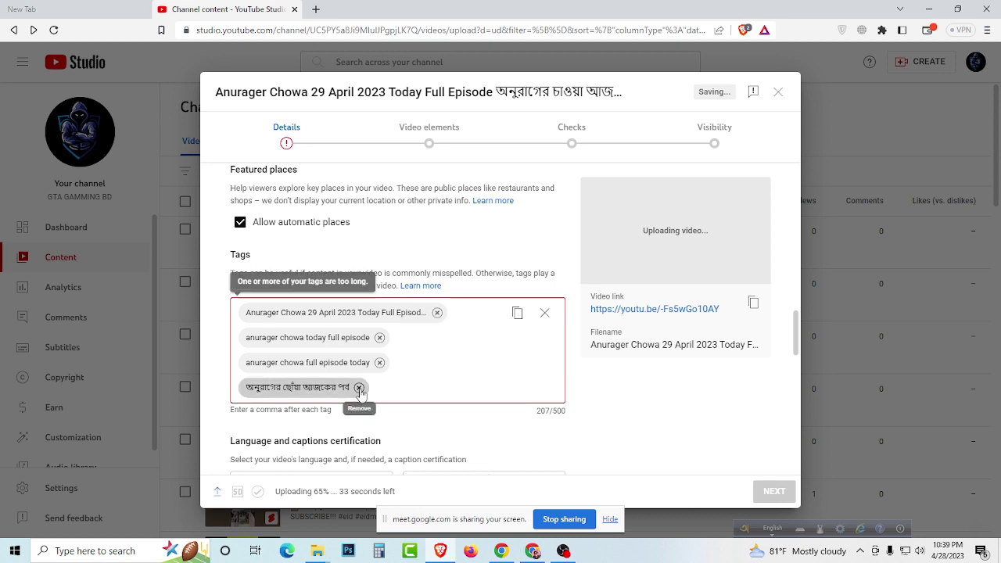
pyautogui.click(359, 387)
pyautogui.click(379, 362)
pyautogui.click(379, 337)
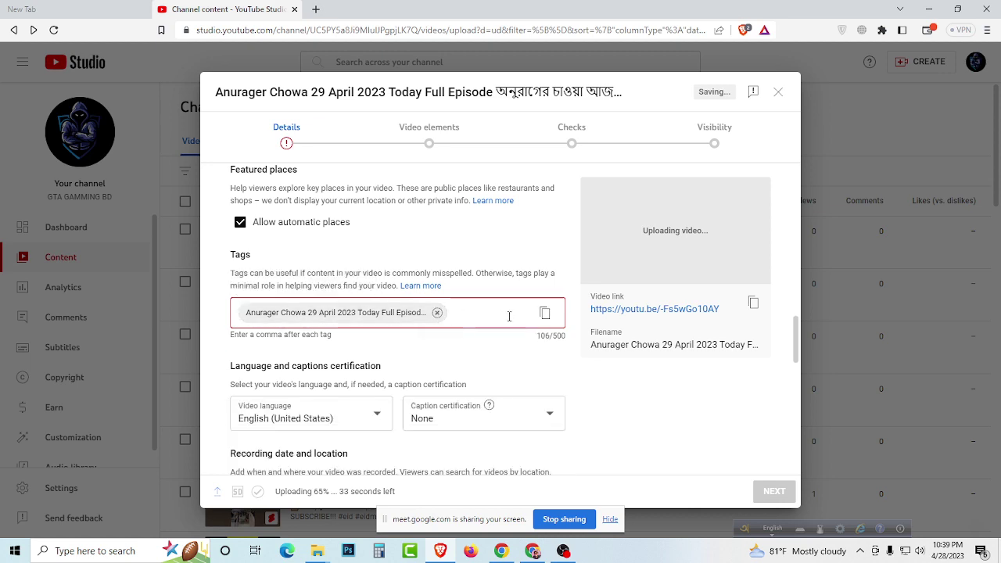
pyautogui.scroll(10, 451, 309)
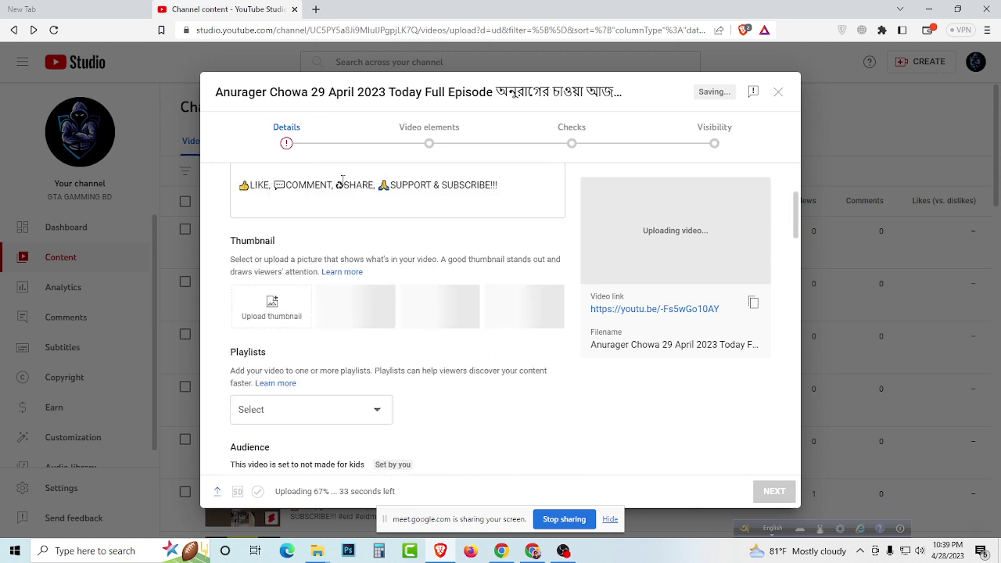
pyautogui.click(292, 136)
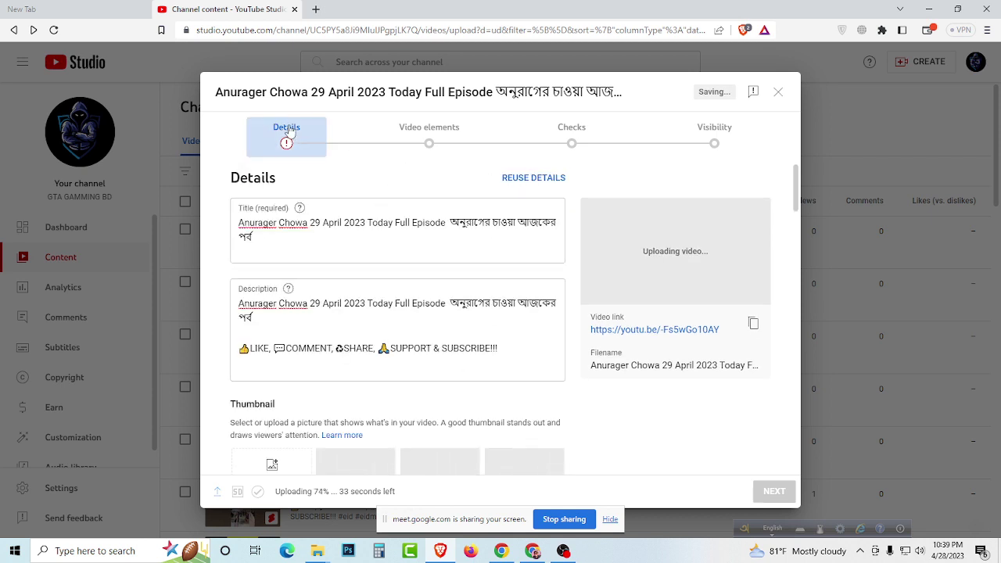
pyautogui.scroll(-12, 424, 241)
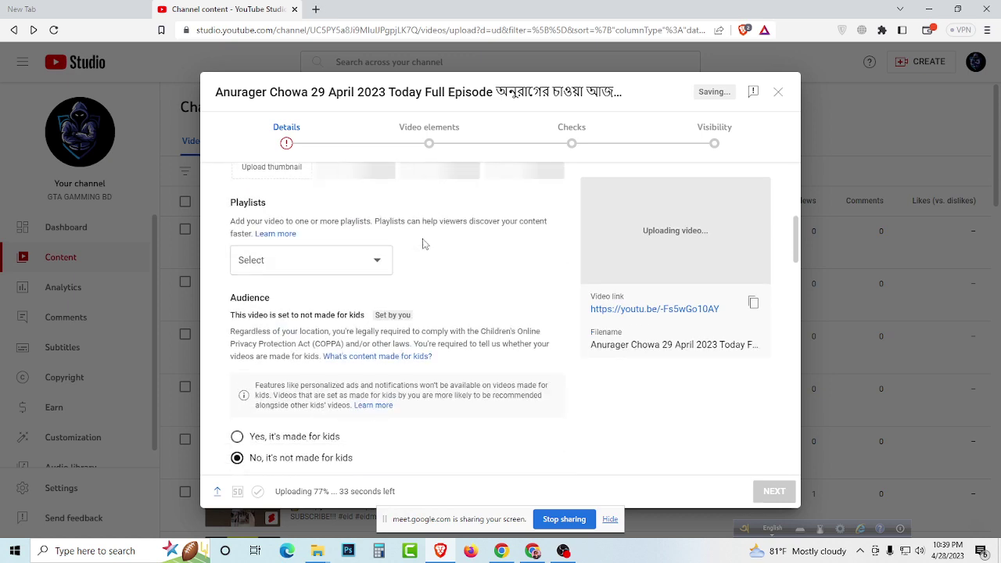
pyautogui.scroll(-3, 422, 244)
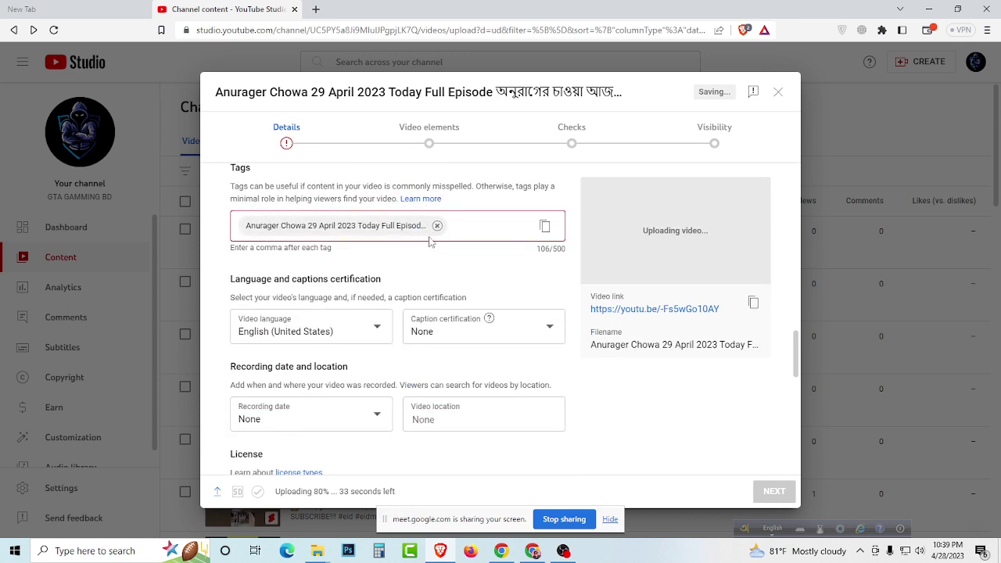
pyautogui.scroll(4, 428, 241)
pyautogui.scroll(-3, 438, 390)
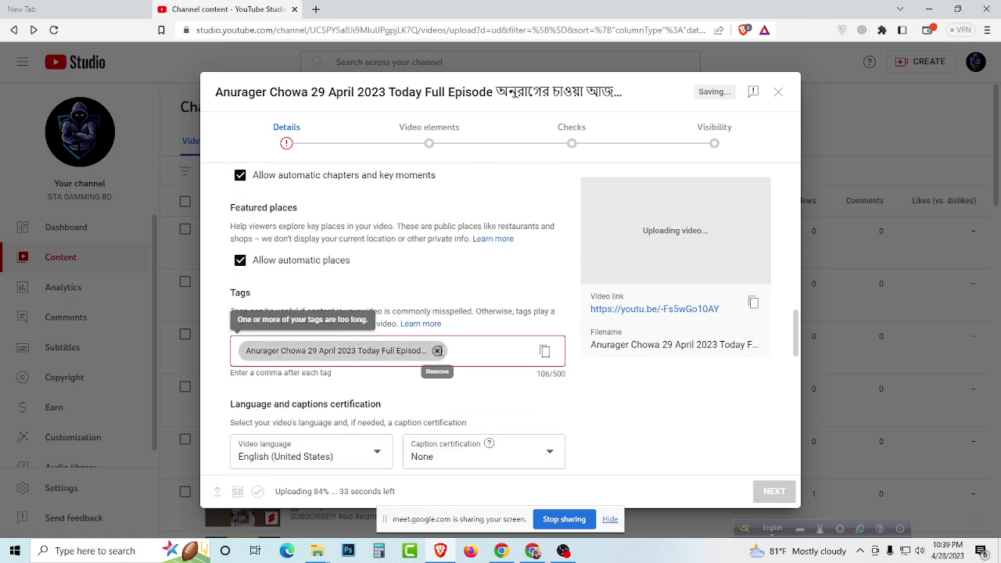
pyautogui.click(437, 350)
# Step: Upload the Anurager Chowa 29 April thumbnail image from the desktop as the video's thumbnail
pyautogui.scroll(10, 358, 263)
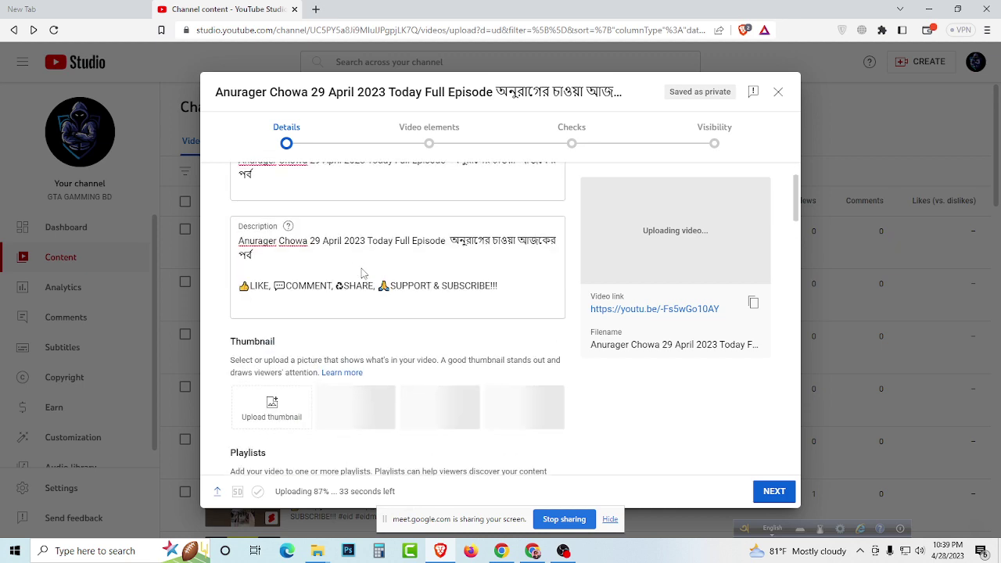
pyautogui.scroll(1, 361, 272)
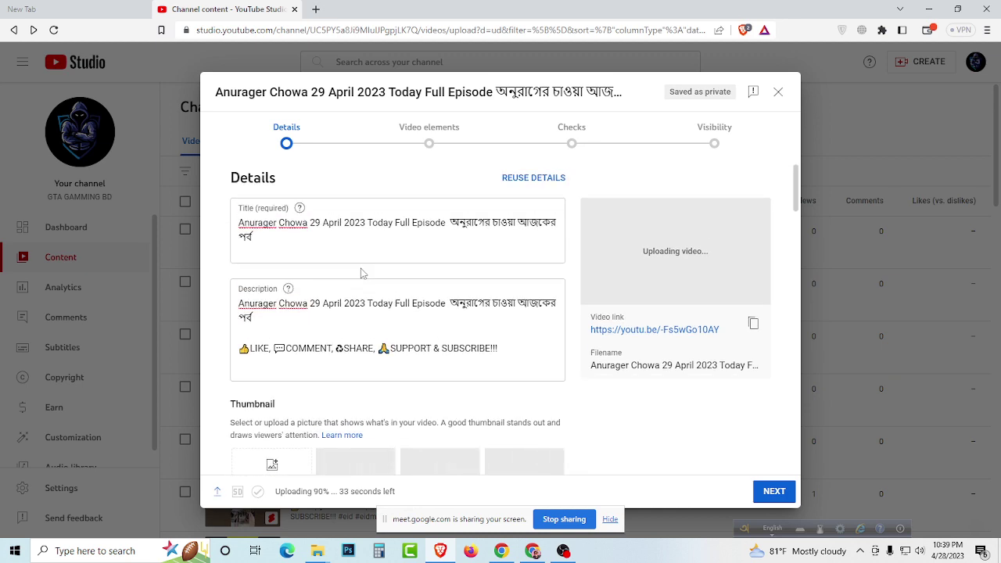
pyautogui.scroll(-4, 351, 281)
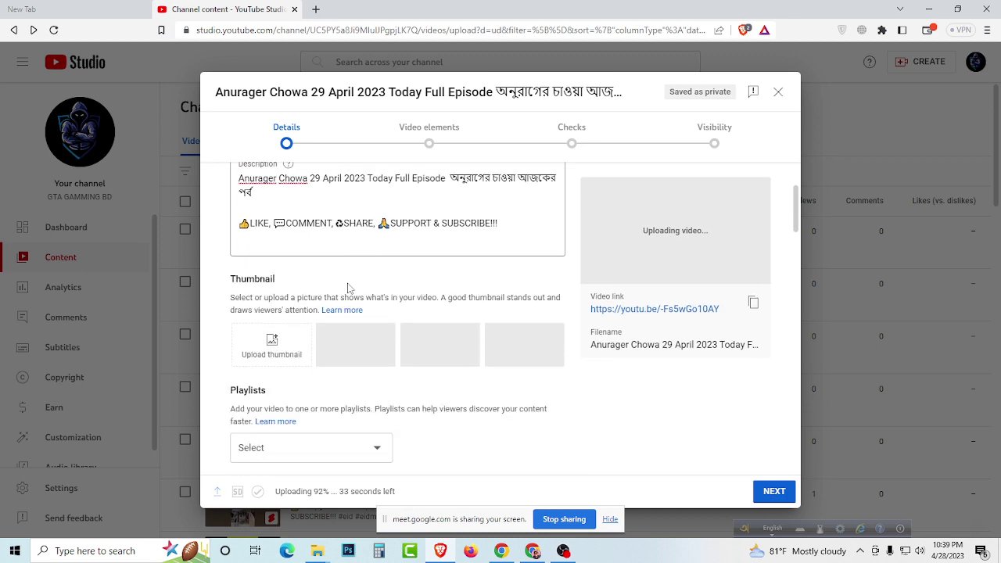
pyautogui.scroll(1, 363, 301)
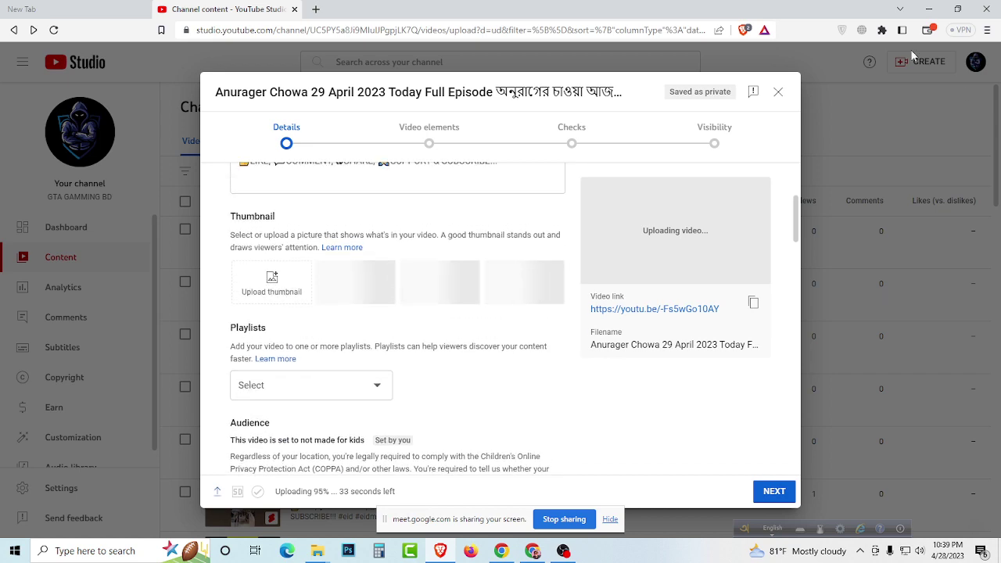
pyautogui.scroll(2, 367, 312)
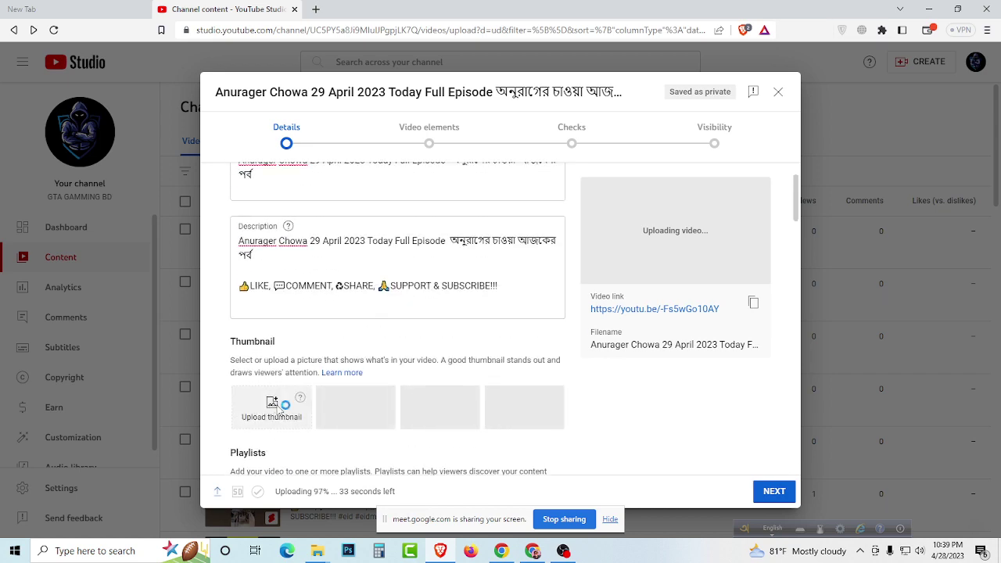
pyautogui.click(271, 403)
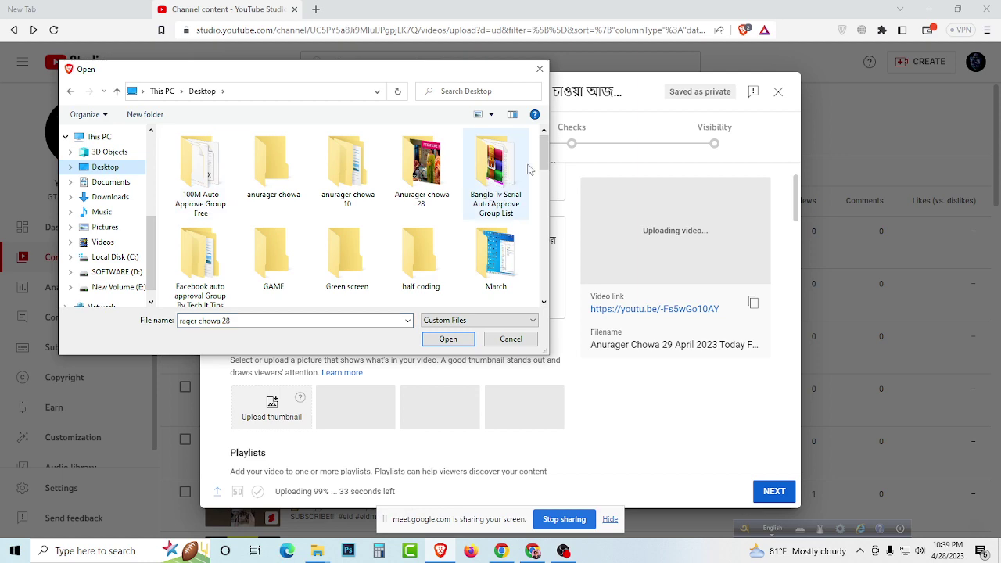
pyautogui.moveTo(547, 160); pyautogui.dragTo(552, 251)
pyautogui.doubleClick(200, 184)
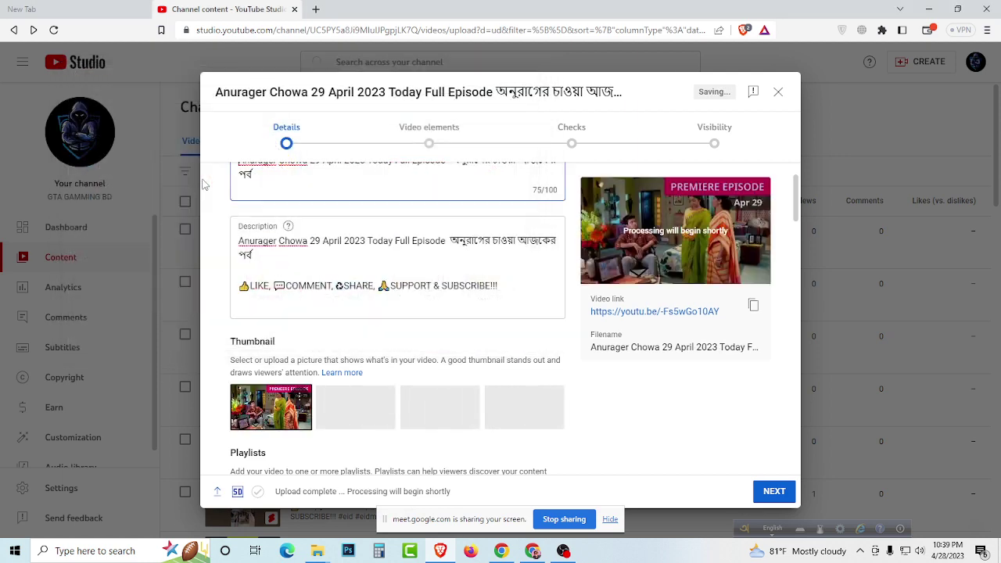
# Step: Look through the upload's tags, language, recording date, location and license settings
pyautogui.scroll(-4, 358, 331)
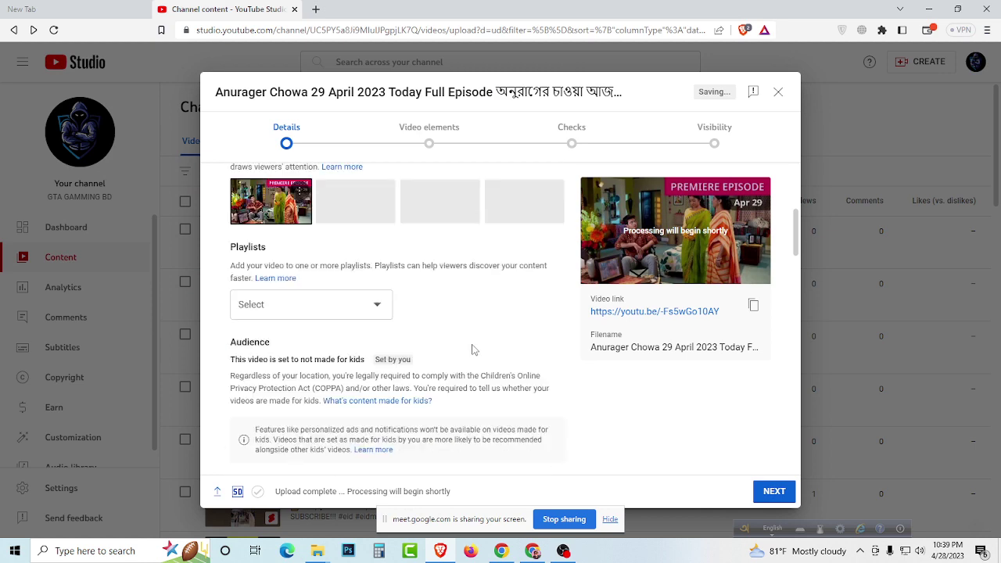
pyautogui.scroll(-8, 405, 365)
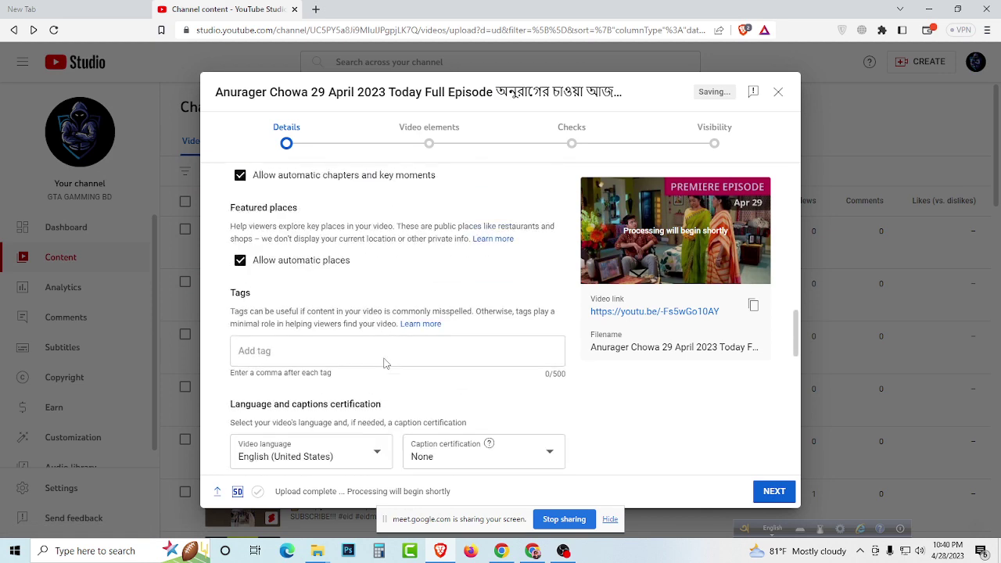
pyautogui.scroll(-3, 383, 362)
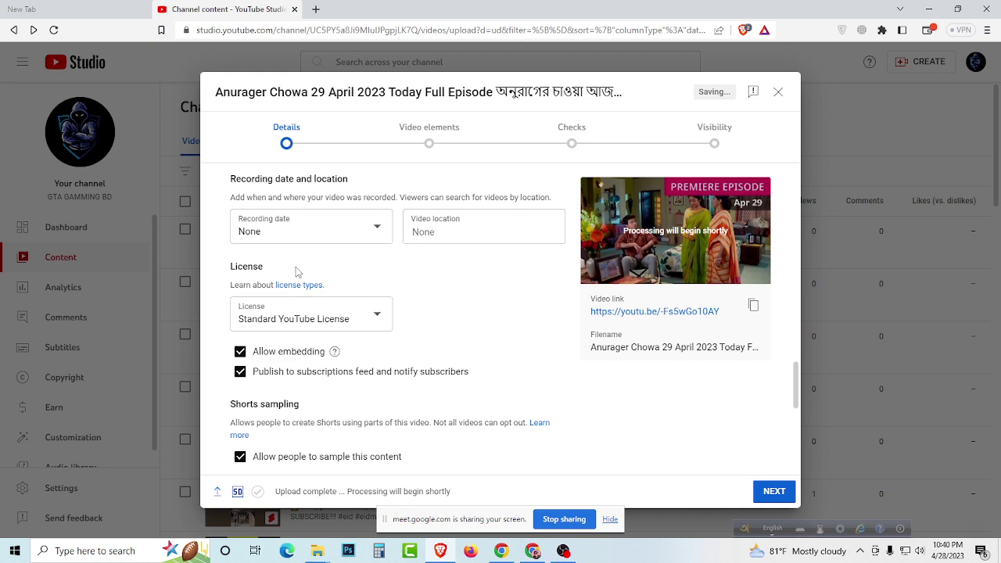
pyautogui.scroll(2, 322, 332)
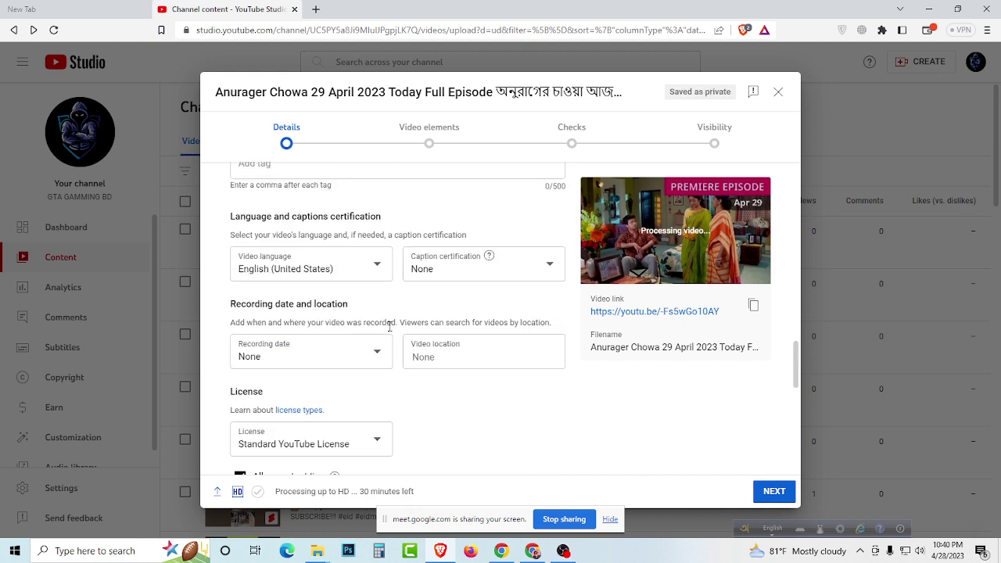
# Step: Switch to the Google Meet call, admit the waiting participant and return to the video upload
pyautogui.click(532, 551)
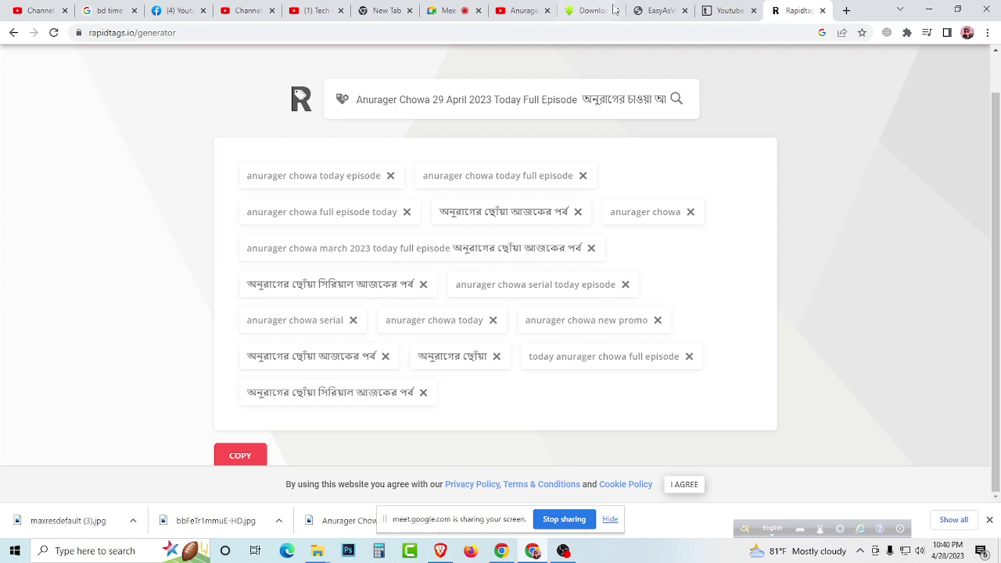
pyautogui.click(450, 10)
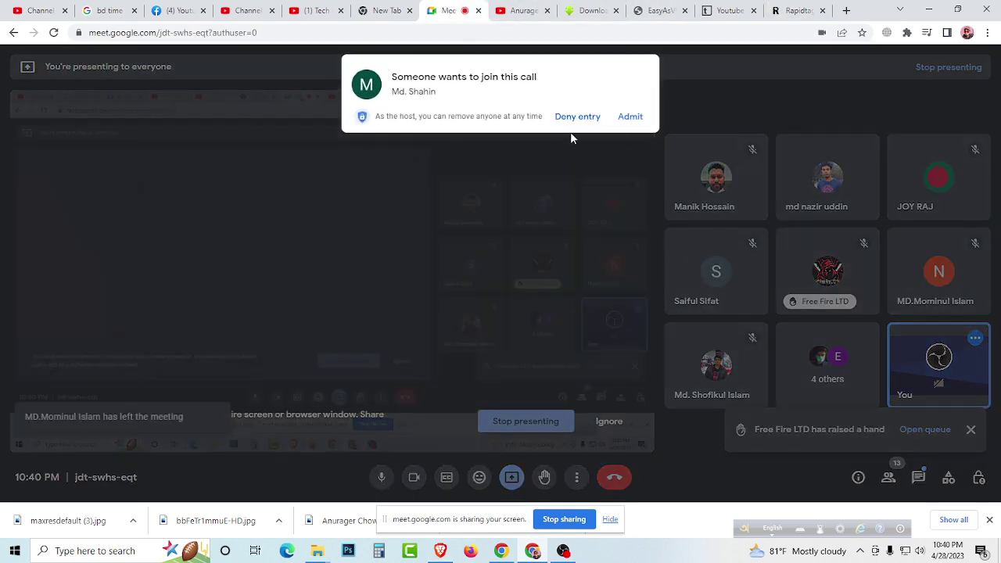
pyautogui.click(629, 116)
pyautogui.hotkey('alt', 'Tab')
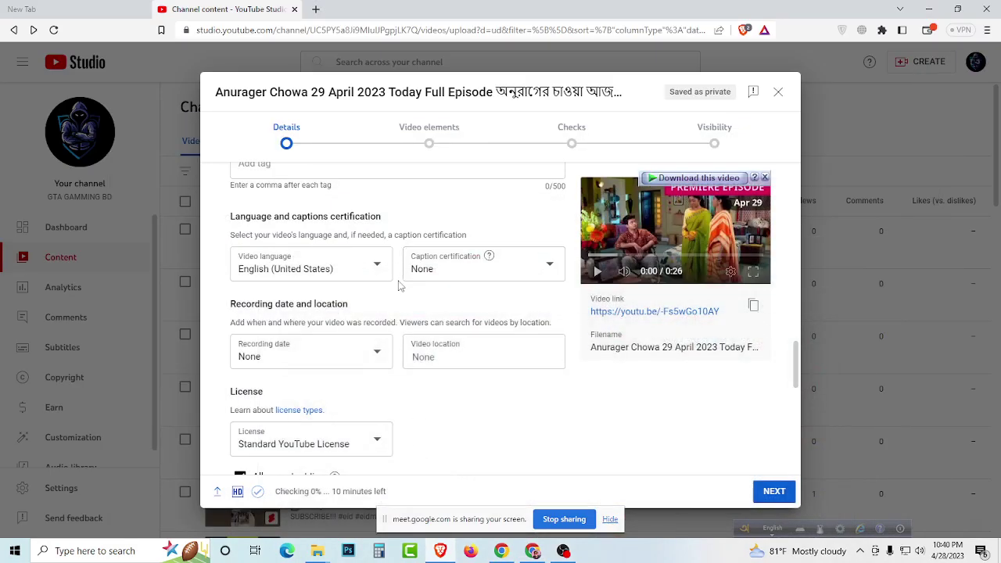
# Step: Set the upload's video location to West Bengal, India
pyautogui.click(438, 353)
pyautogui.click(764, 178)
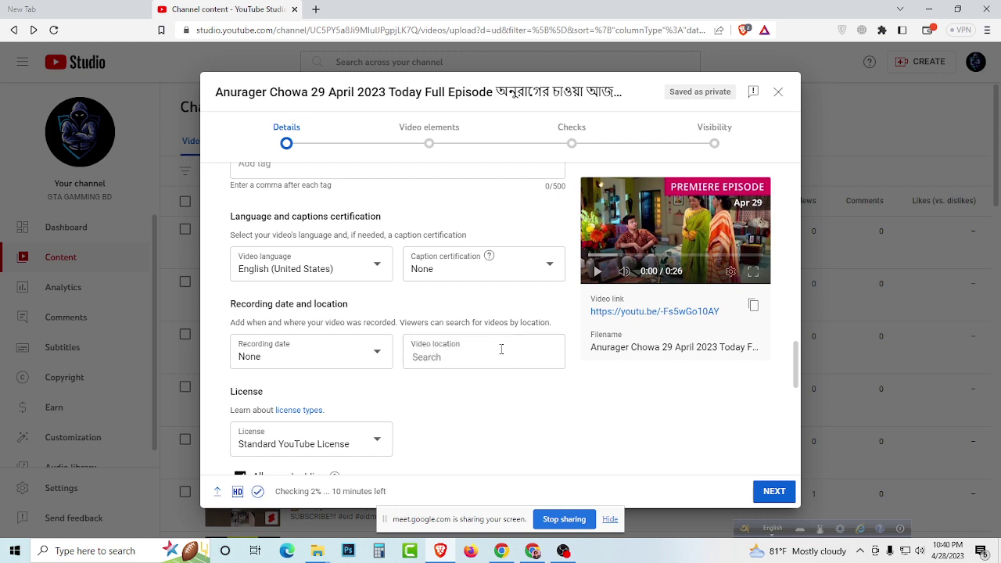
pyautogui.scroll(-5, 512, 364)
pyautogui.scroll(5, 517, 366)
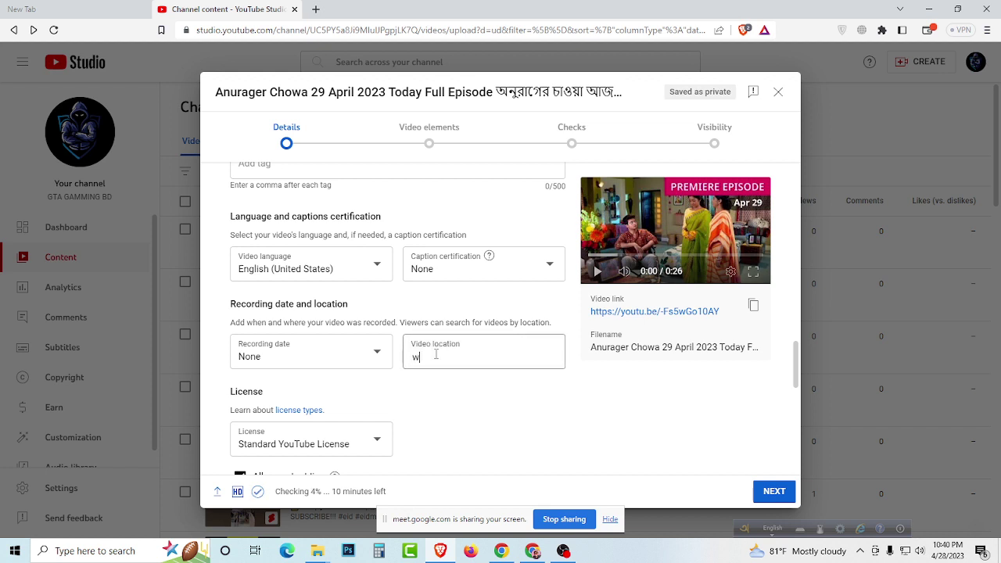
pyautogui.write('st')
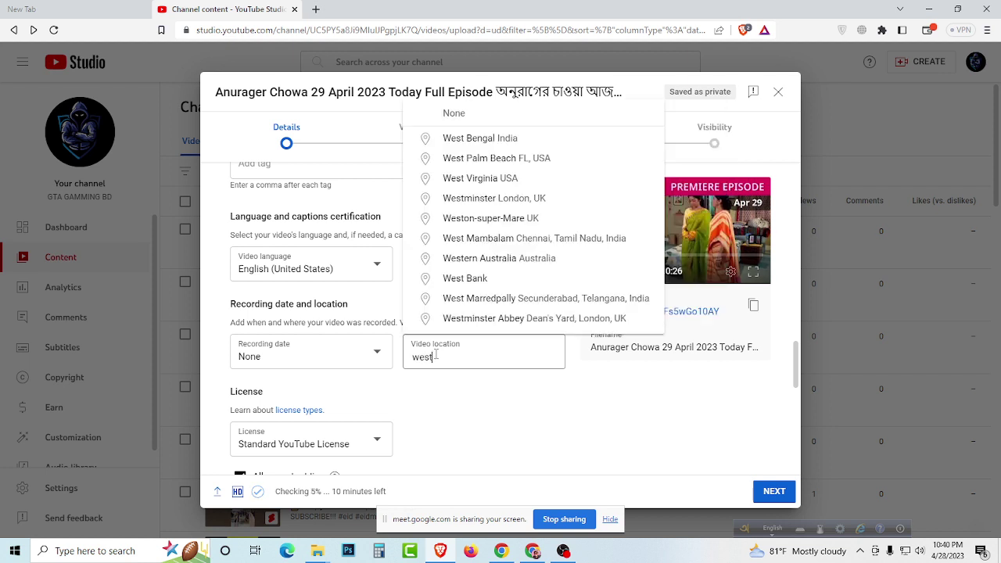
pyautogui.click(479, 144)
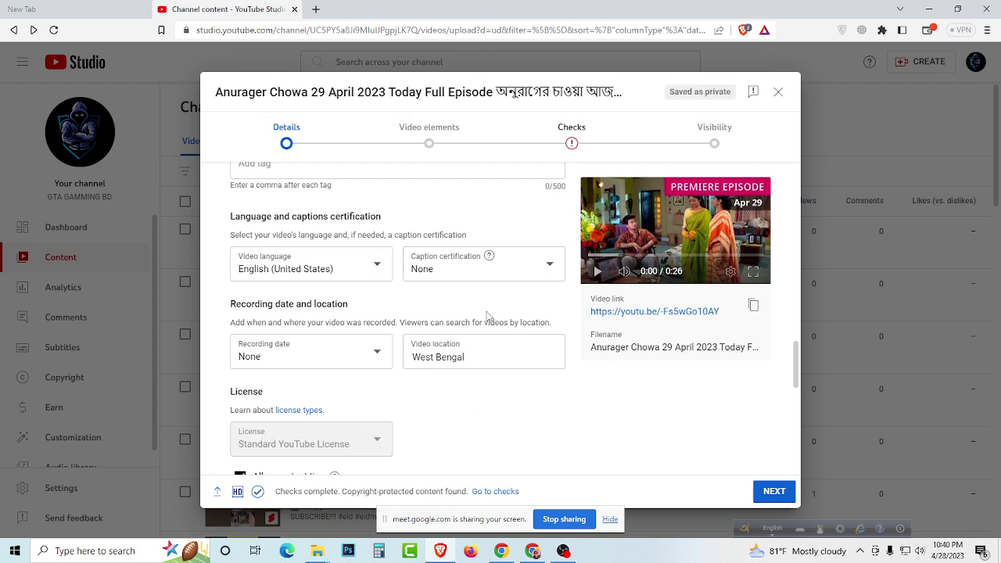
# Step: Review the upload's remaining details, from license to comment settings, and advance past Video elements to the Checks stage
pyautogui.scroll(-4, 328, 403)
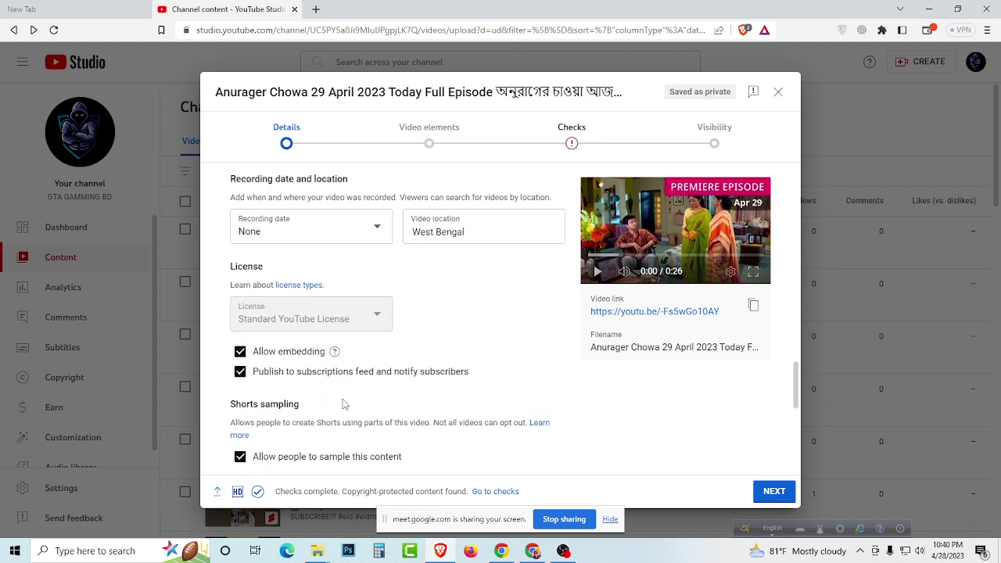
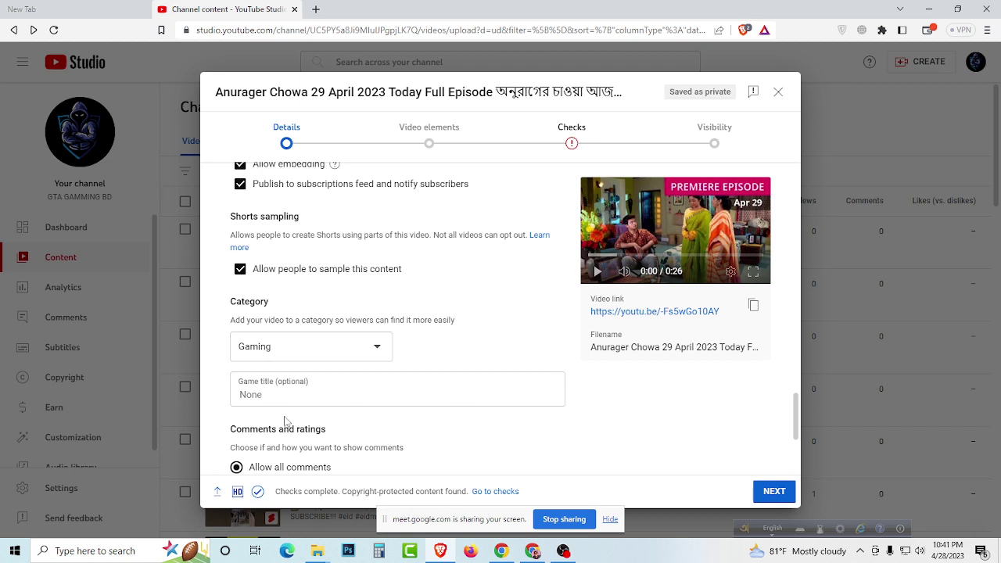
pyautogui.scroll(-3, 342, 330)
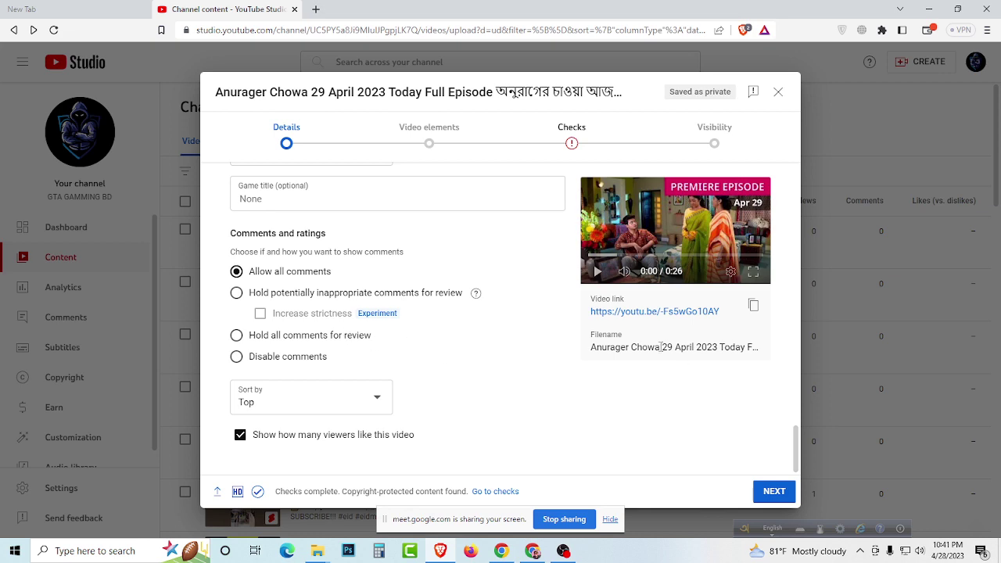
pyautogui.scroll(3, 727, 402)
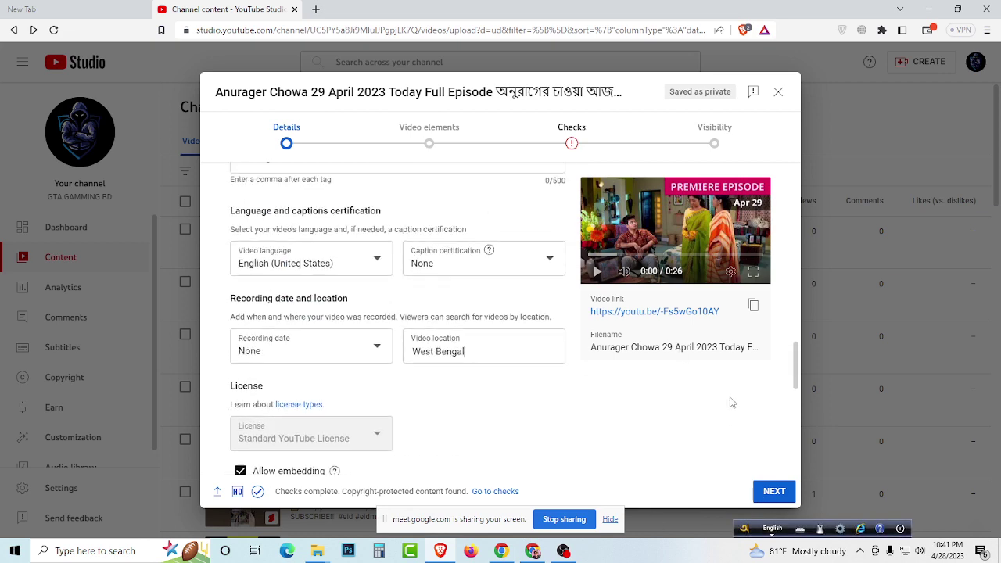
pyautogui.scroll(15, 729, 400)
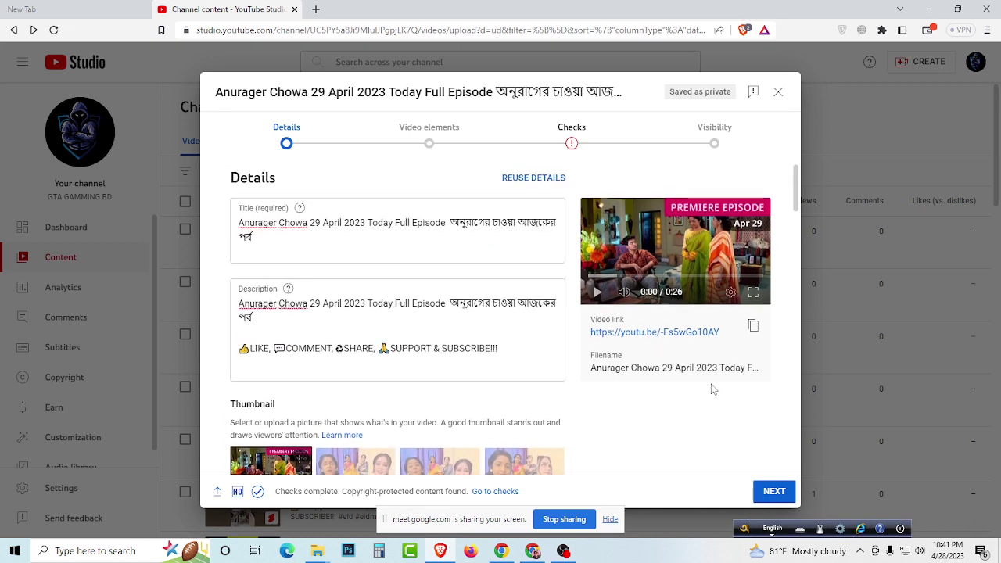
pyautogui.scroll(-15, 659, 335)
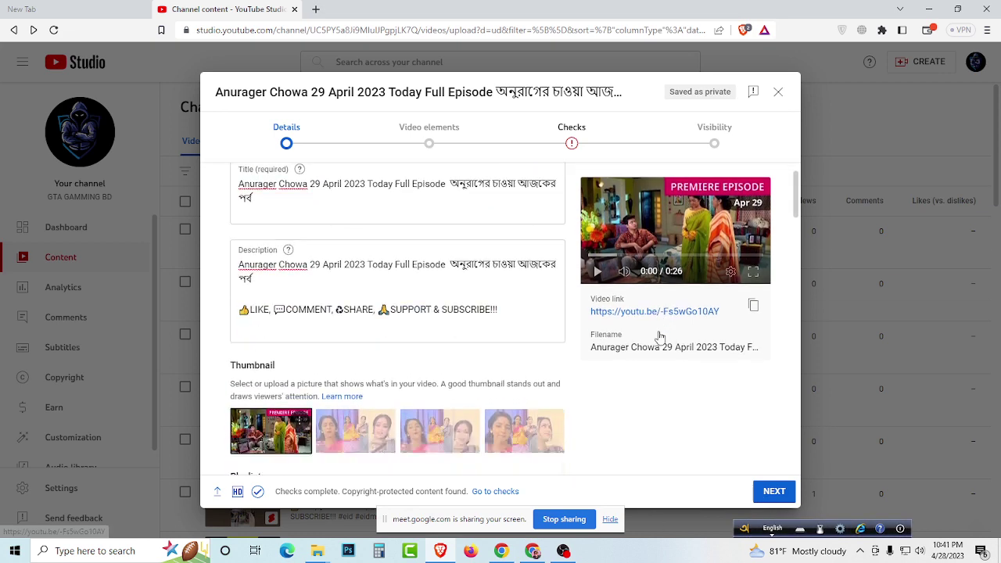
pyautogui.click(774, 492)
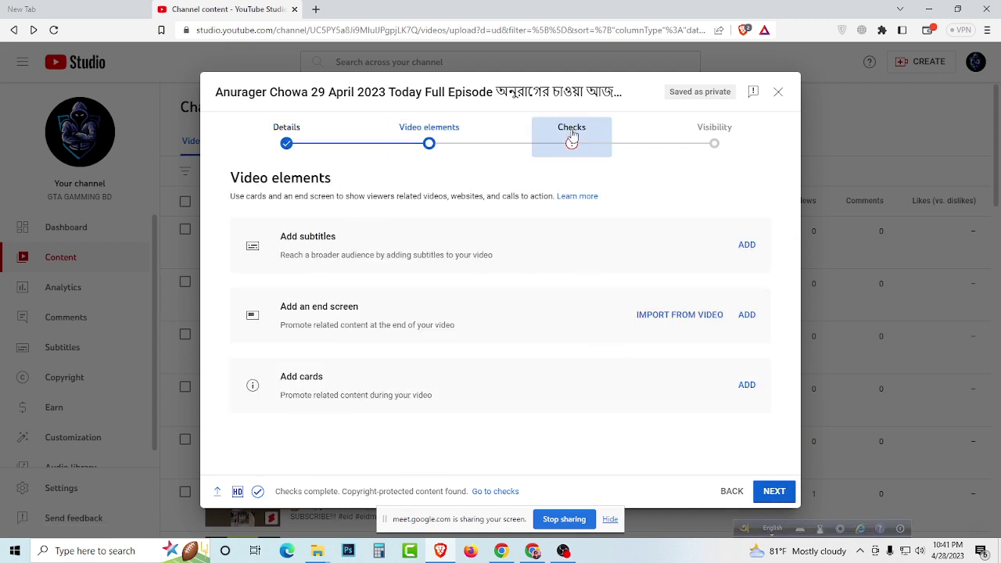
pyautogui.click(773, 491)
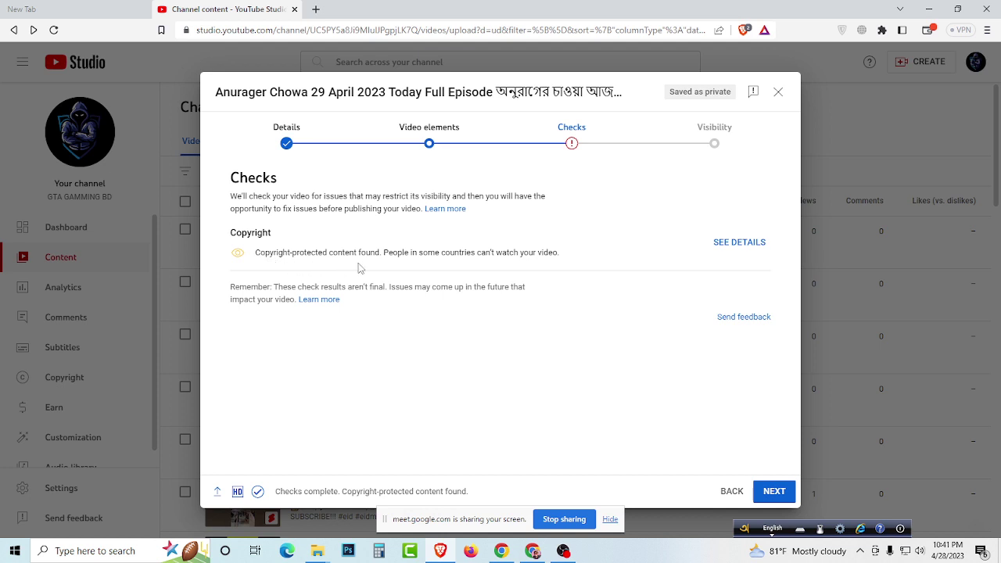
# Step: Open the video's copyright details and examine the claimed song's impact, its copyright owner and the visibility status by territory
pyautogui.click(739, 243)
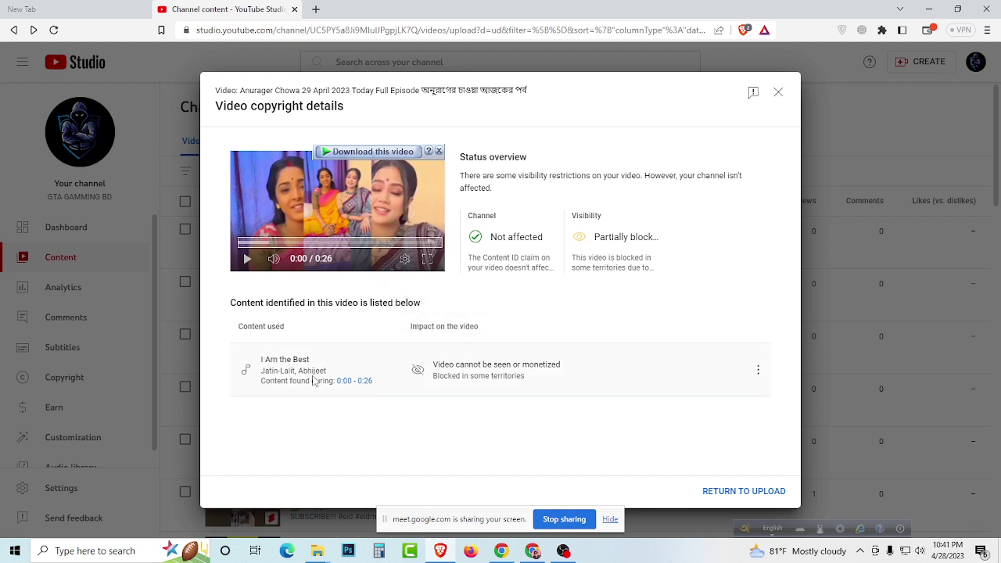
pyautogui.moveTo(456, 365)
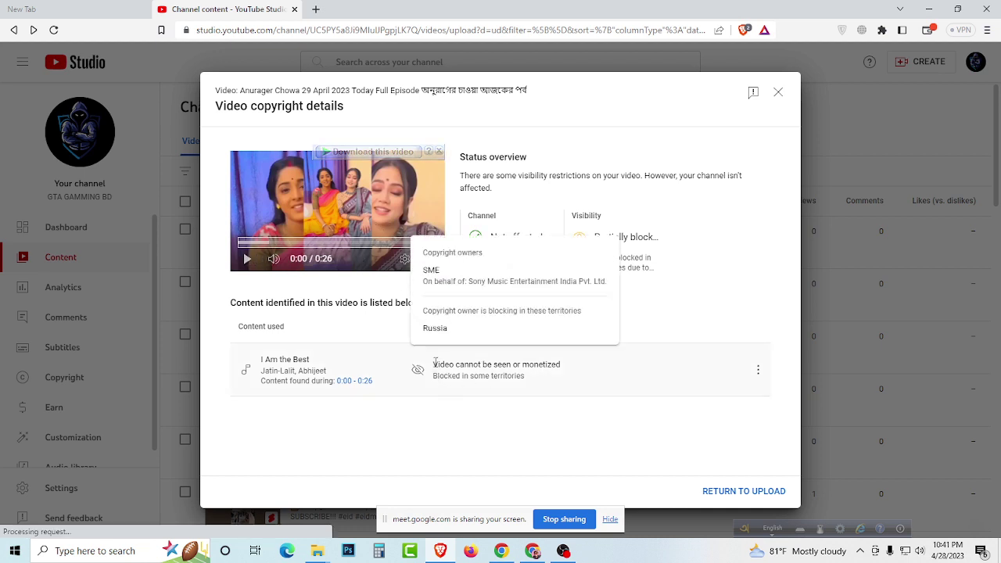
pyautogui.moveTo(434, 365); pyautogui.dragTo(498, 370)
pyautogui.click(461, 389)
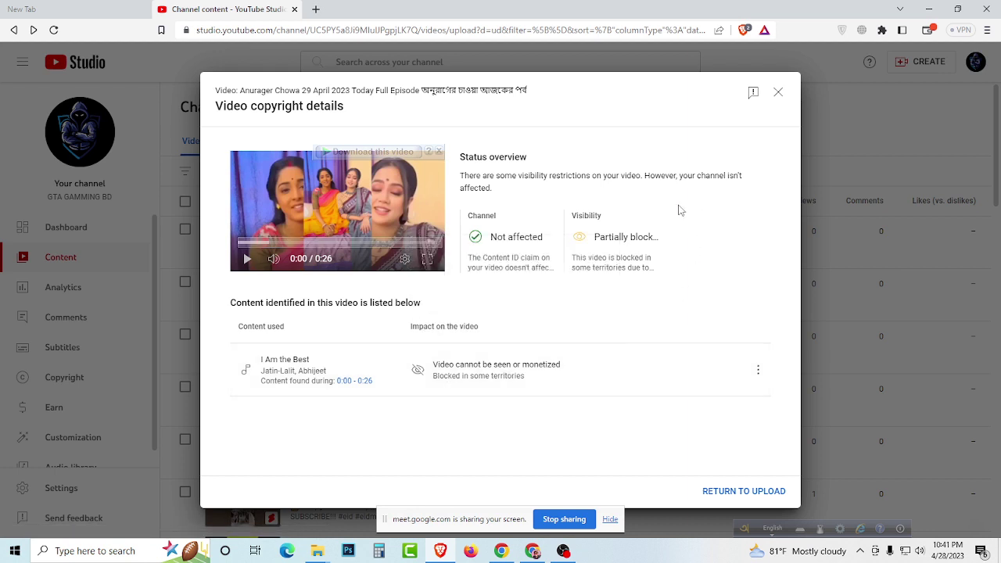
pyautogui.moveTo(592, 237); pyautogui.dragTo(663, 241)
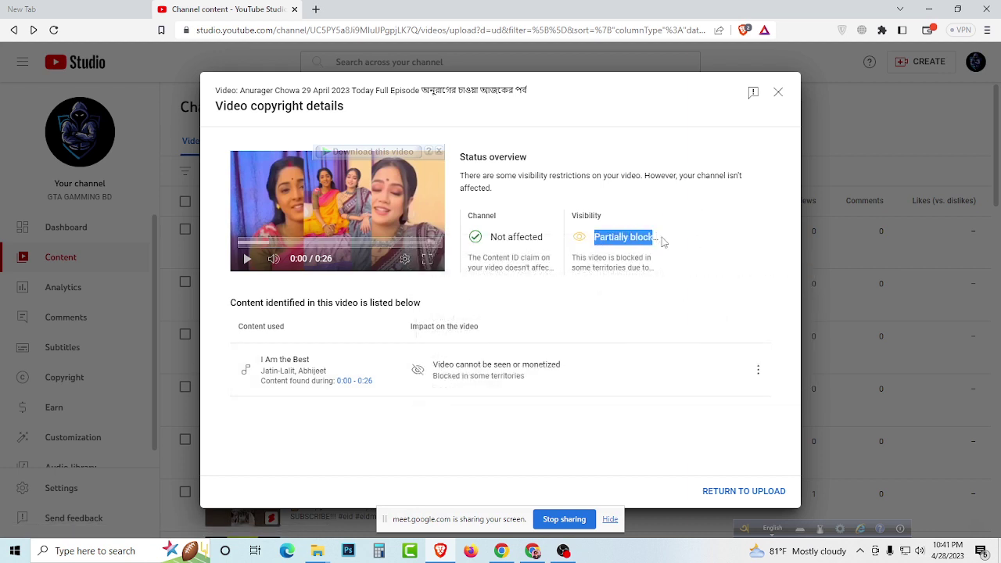
pyautogui.moveTo(603, 238)
pyautogui.click(559, 446)
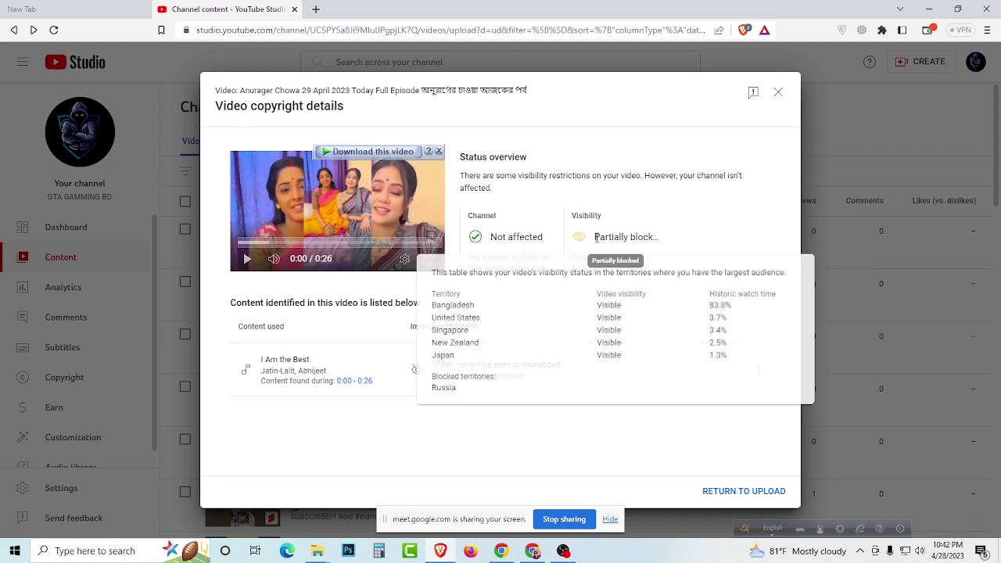
pyautogui.moveTo(596, 237); pyautogui.dragTo(667, 238)
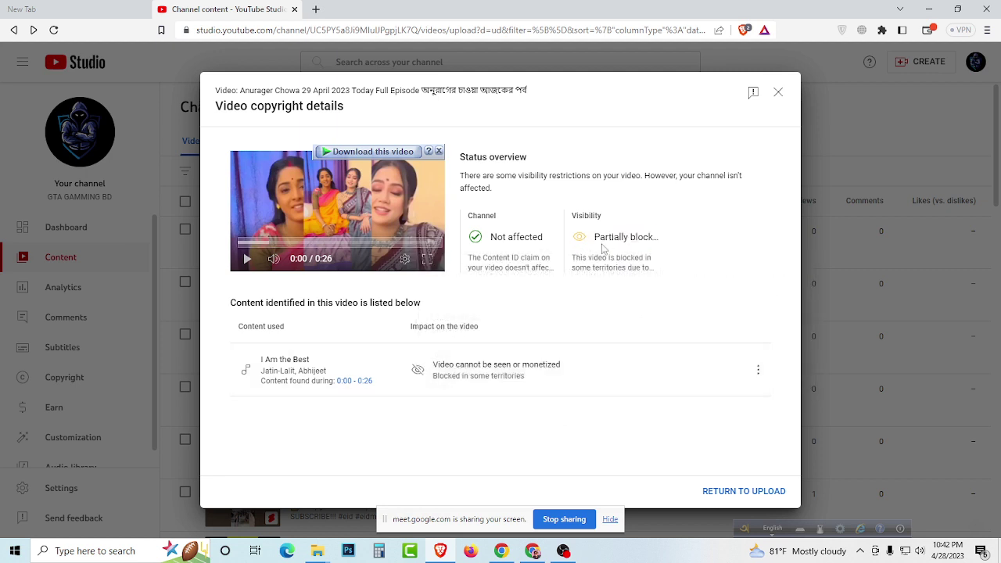
pyautogui.moveTo(459, 358)
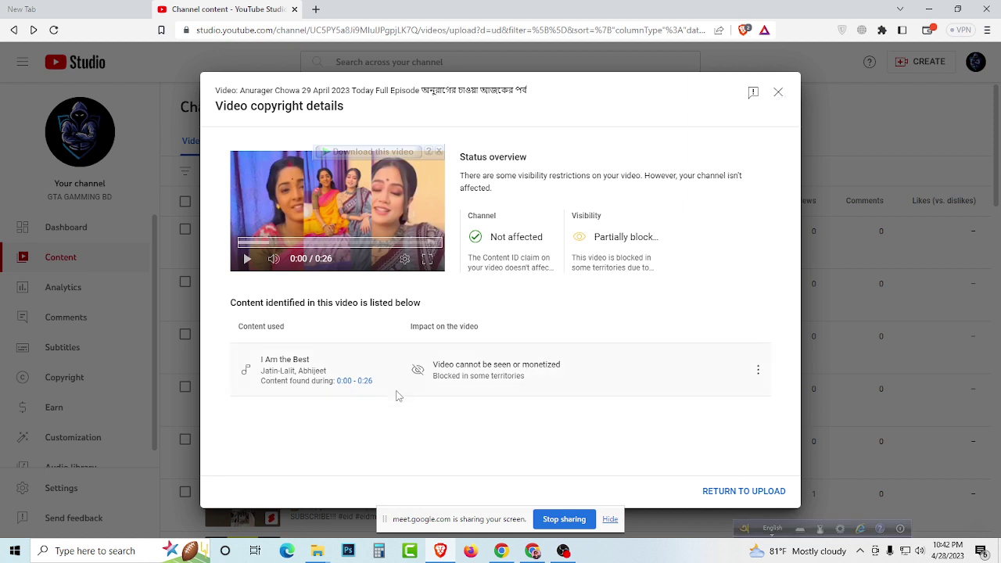
# Step: Mute all sound in the video while the claimed song I Am the Best plays, from 0:00 to 0:26
pyautogui.click(757, 372)
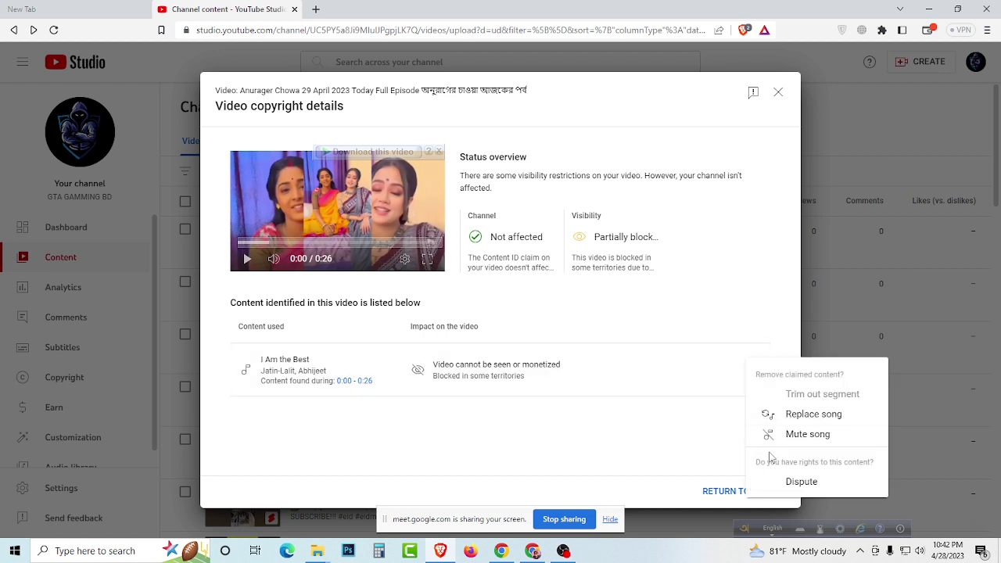
pyautogui.click(807, 434)
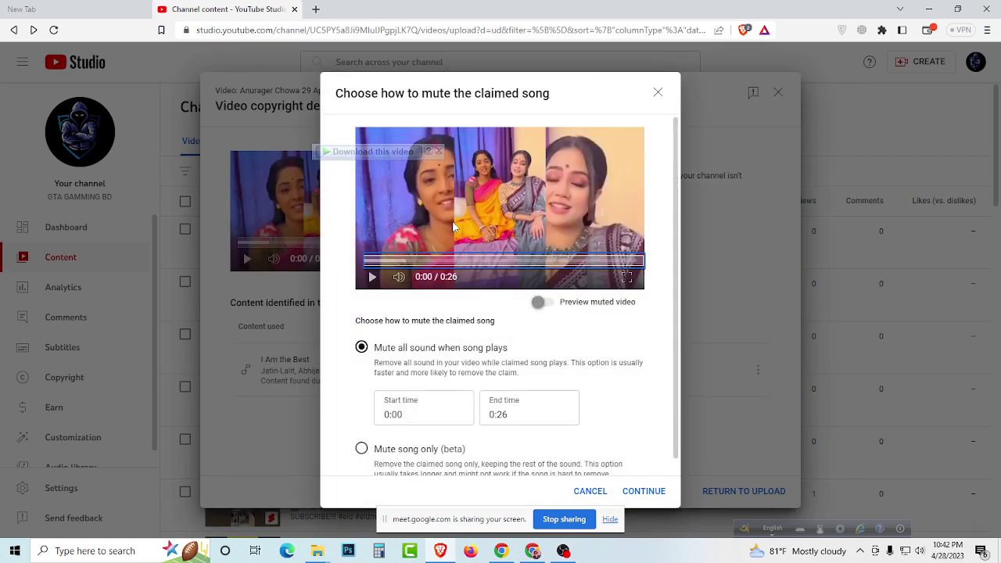
pyautogui.click(644, 491)
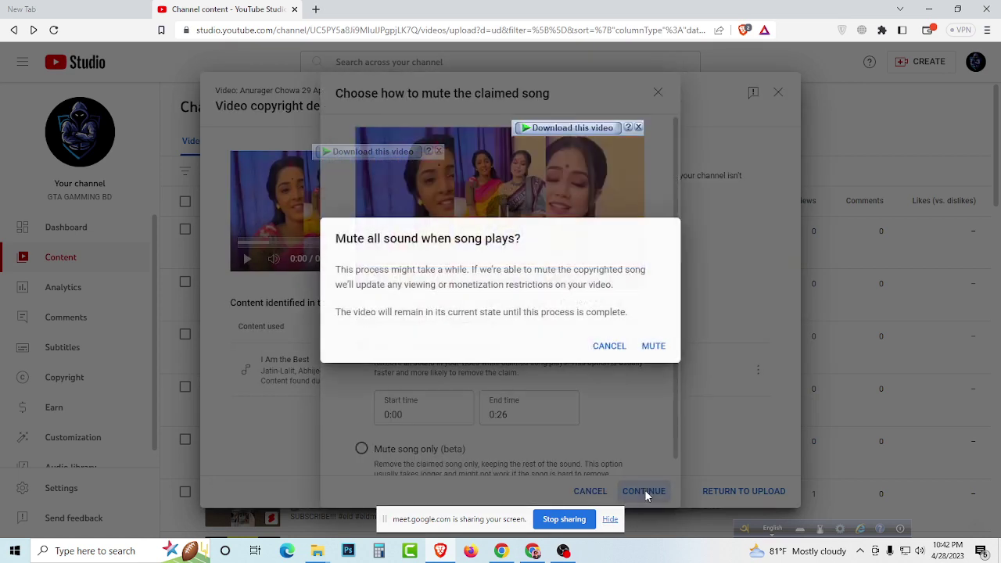
pyautogui.click(654, 345)
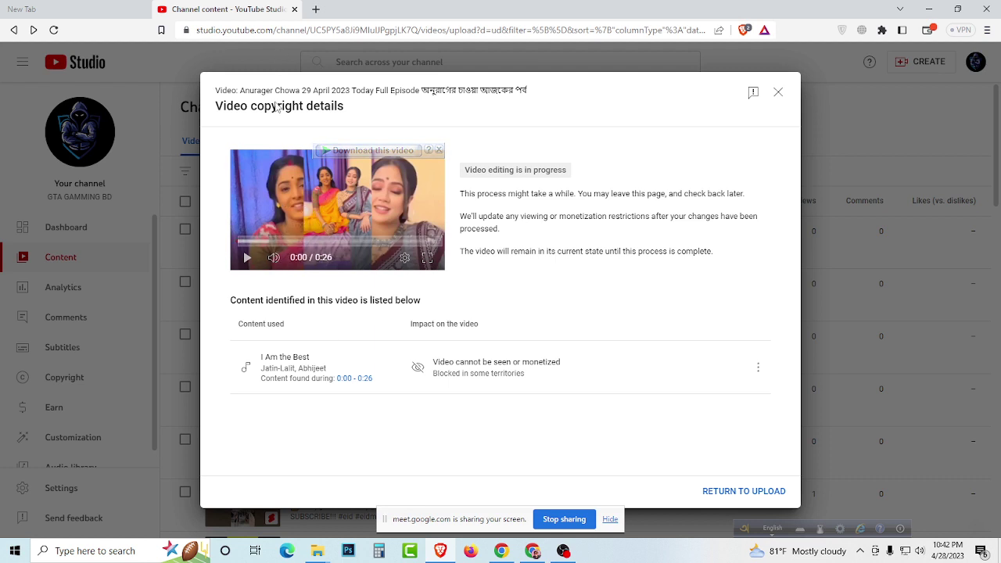
# Step: Switch to the YouTube video page in Chrome and search for "anurager chowa #shorts"
pyautogui.click(532, 550)
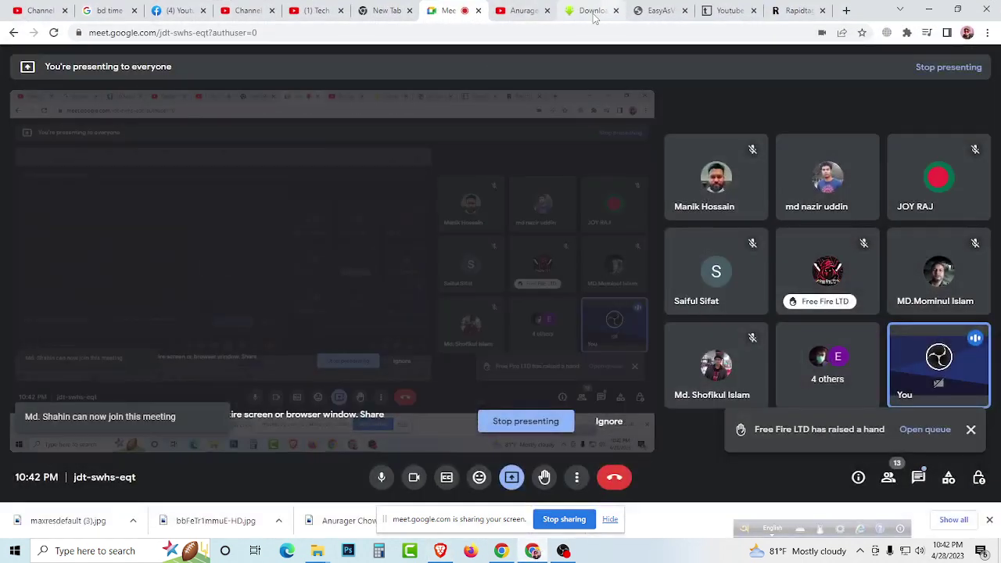
pyautogui.click(523, 10)
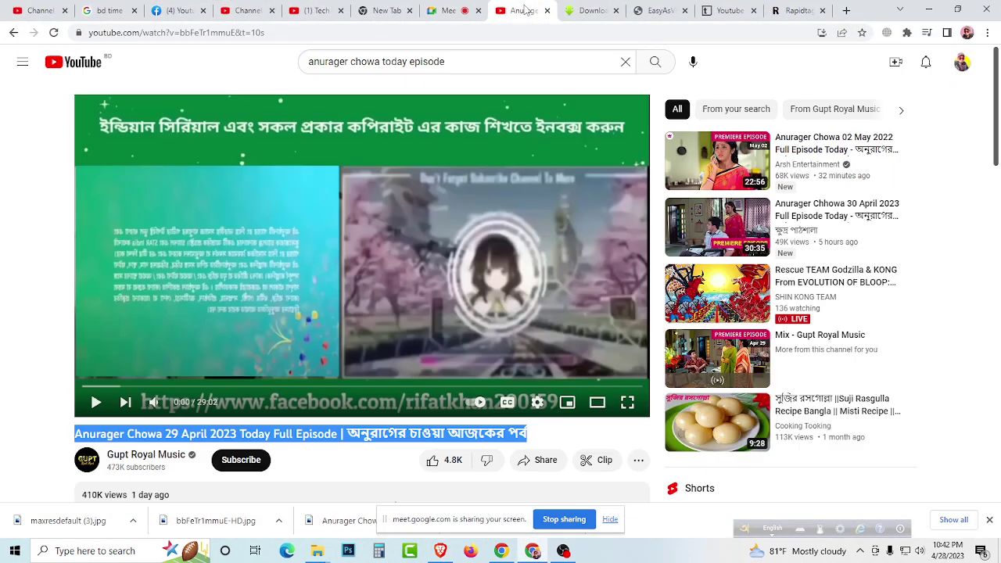
pyautogui.click(379, 61)
pyautogui.moveTo(382, 61); pyautogui.dragTo(529, 62)
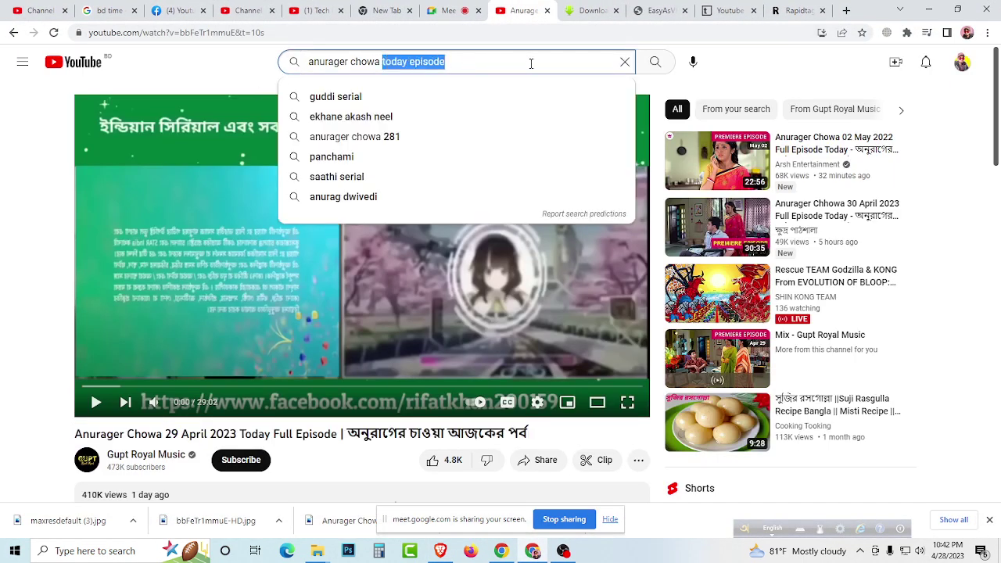
pyautogui.press('BackSpace')
pyautogui.press('Escape')
pyautogui.write('#')
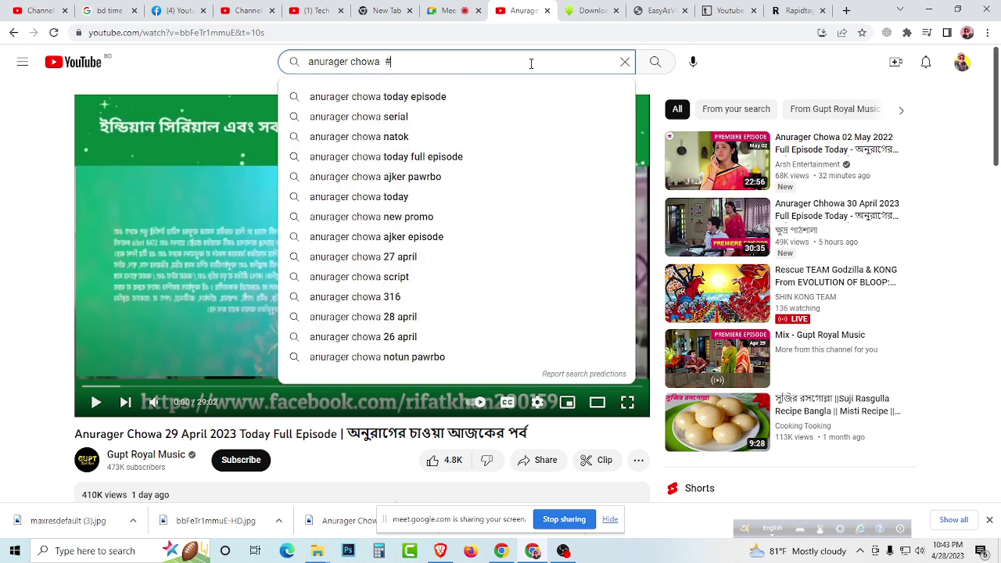
pyautogui.write('shorts')
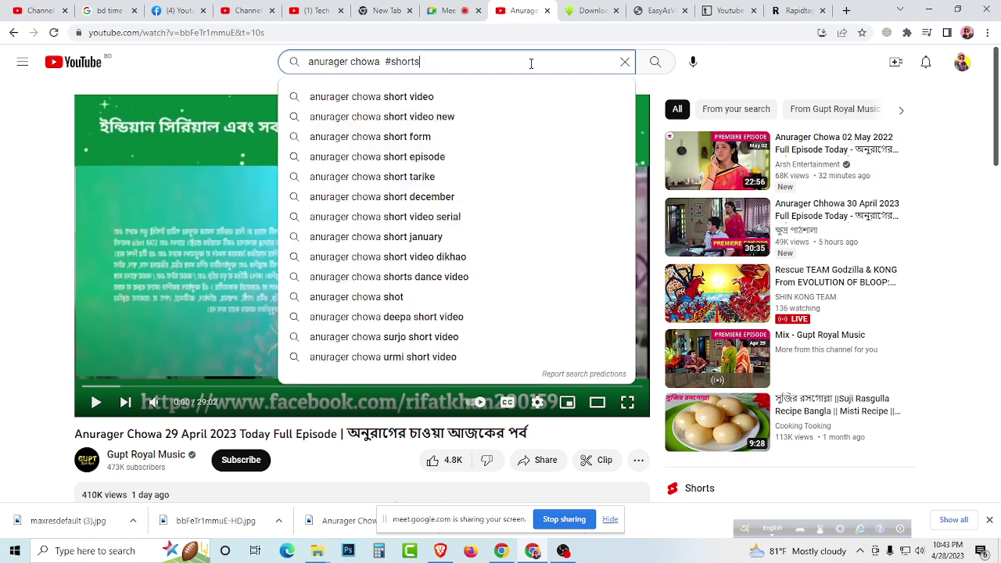
pyautogui.press('Return')
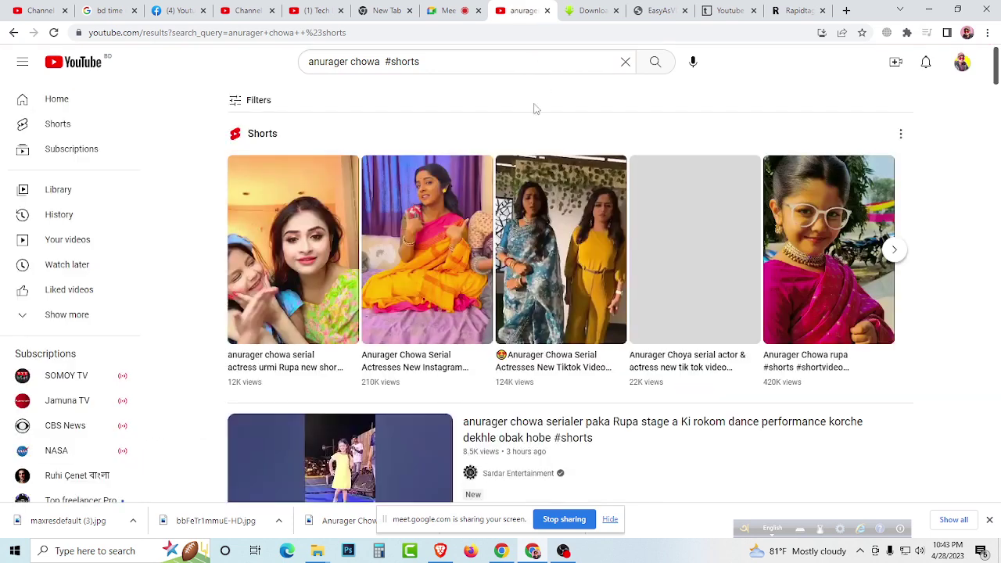
# Step: Browse the Anurager Chowa Shorts and the video results below them, opening one short and returning to the results
pyautogui.click(893, 249)
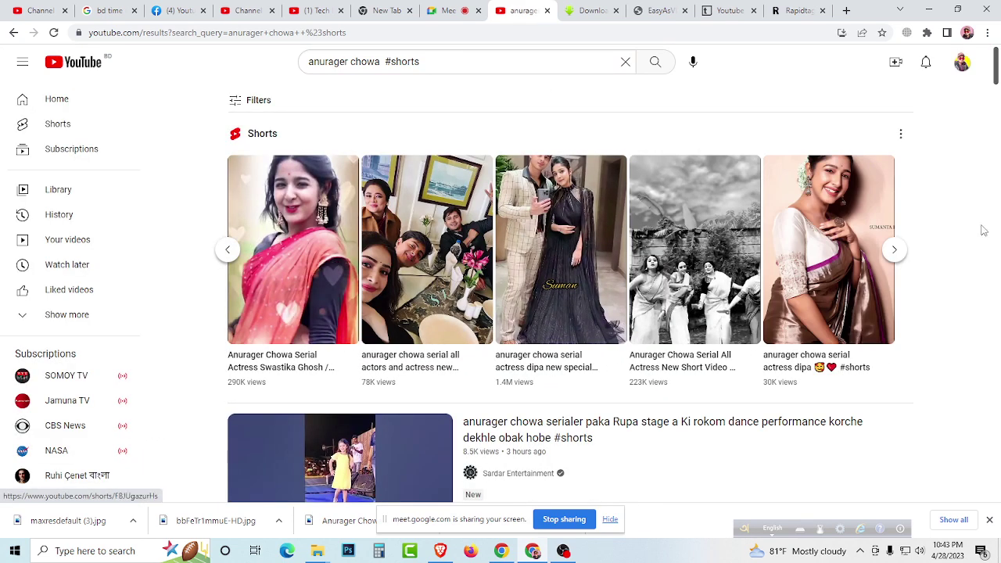
pyautogui.click(228, 251)
pyautogui.click(234, 254)
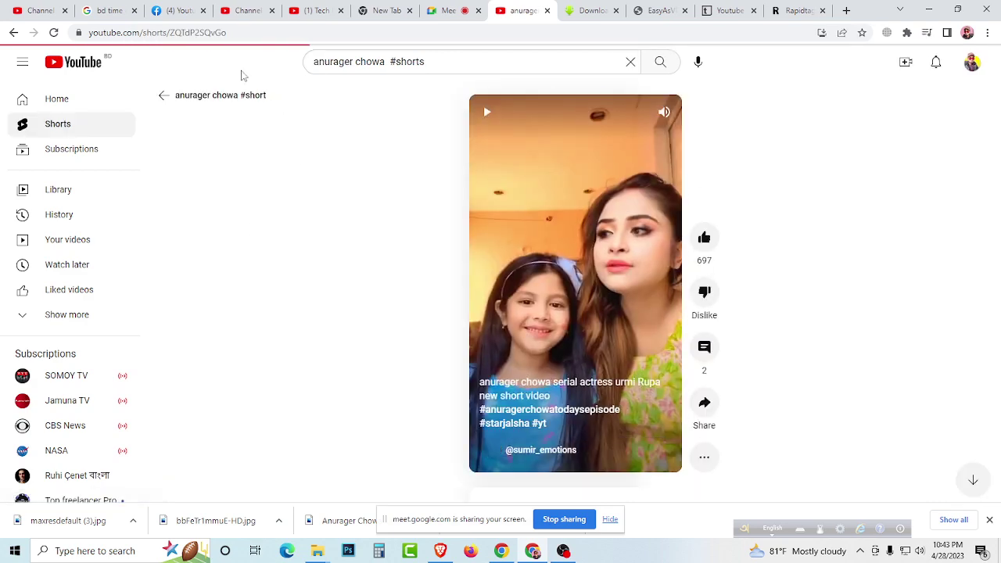
pyautogui.hotkey('alt', 'Left')
pyautogui.scroll(-5, 618, 316)
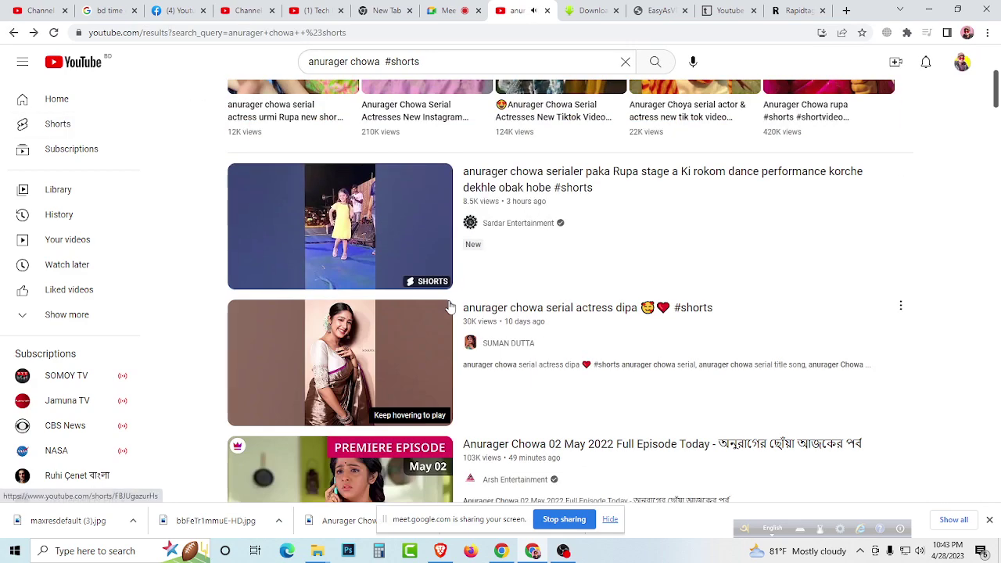
pyautogui.scroll(-2, 505, 306)
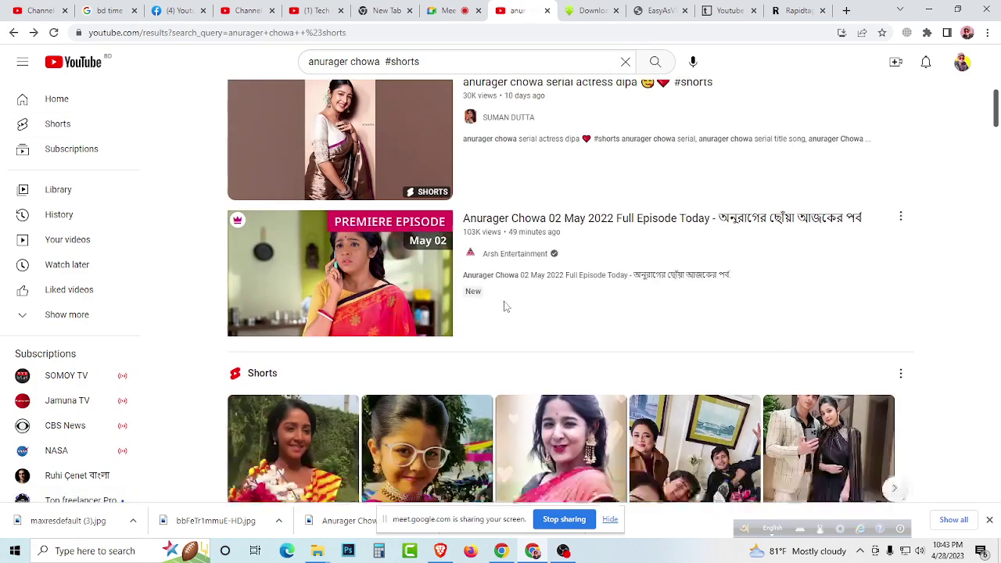
pyautogui.scroll(-3, 505, 306)
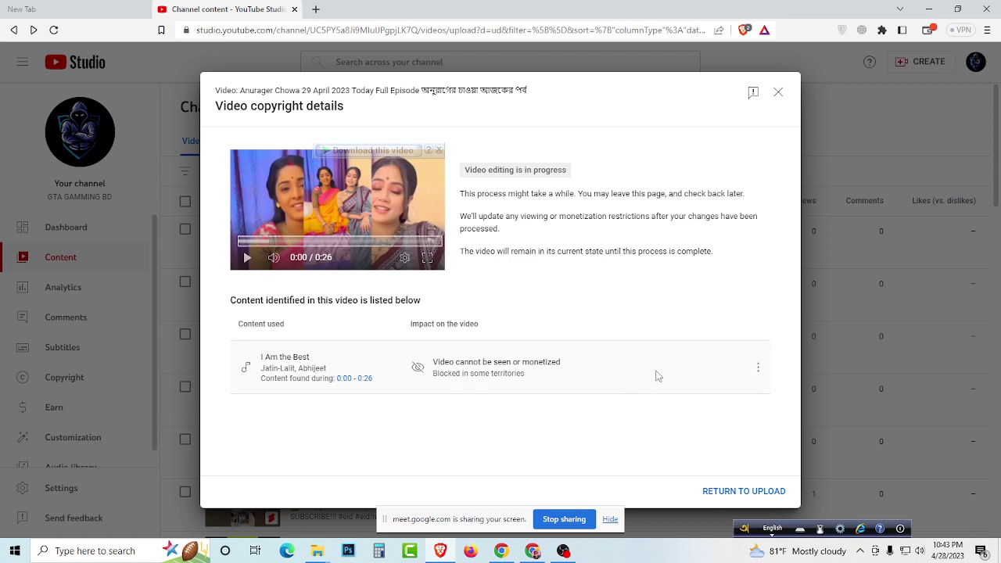
# Step: Leave the copyright details, publish the Anurager Chowa 29 April 2023 video as public, and open its details with the title ready for editing
pyautogui.click(775, 90)
pyautogui.click(773, 491)
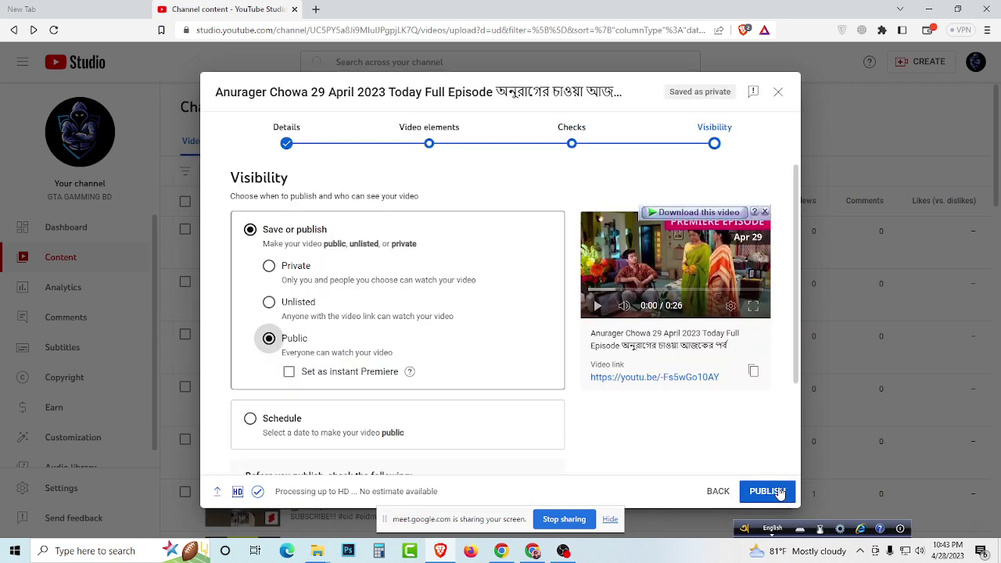
pyautogui.click(766, 492)
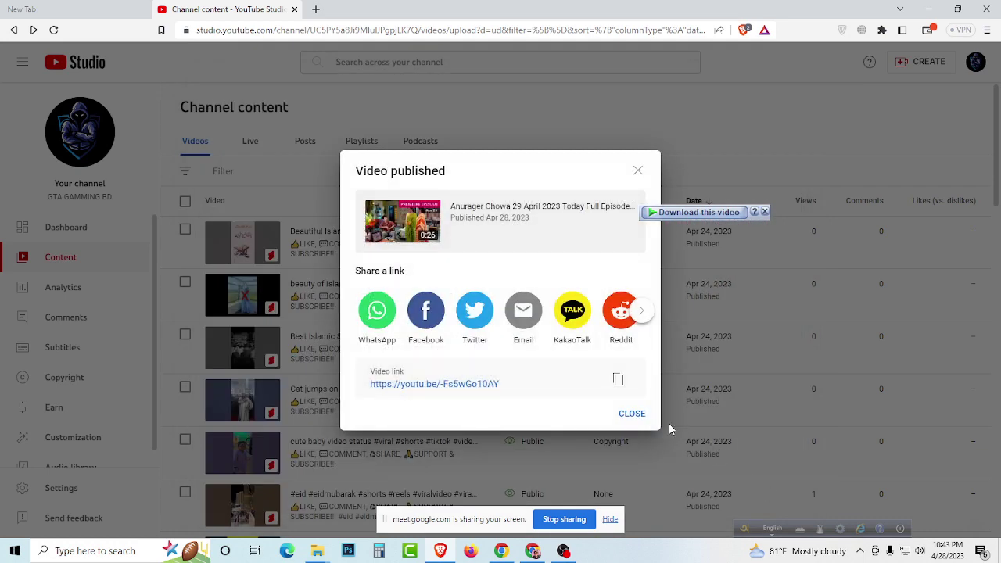
pyautogui.click(630, 413)
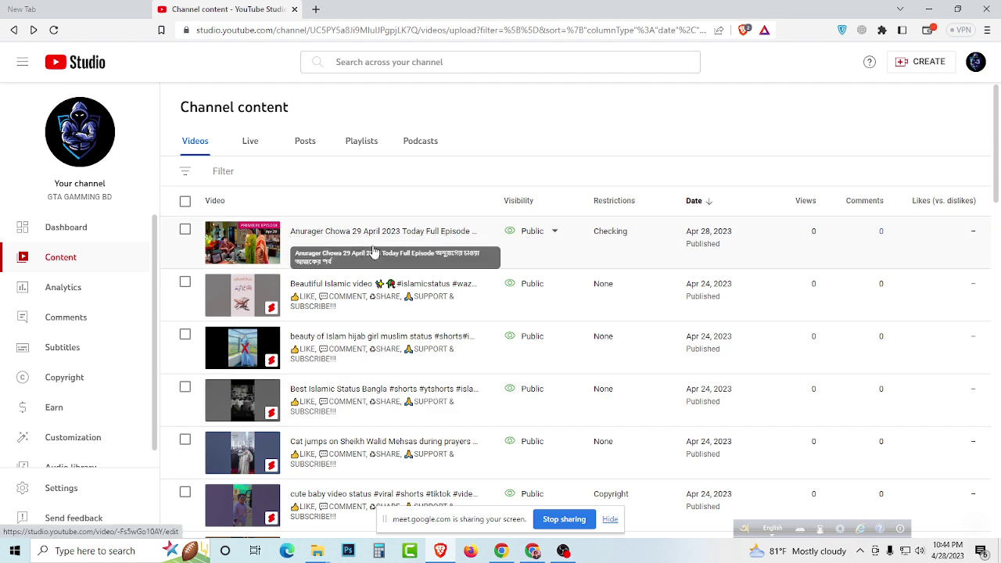
pyautogui.click(344, 233)
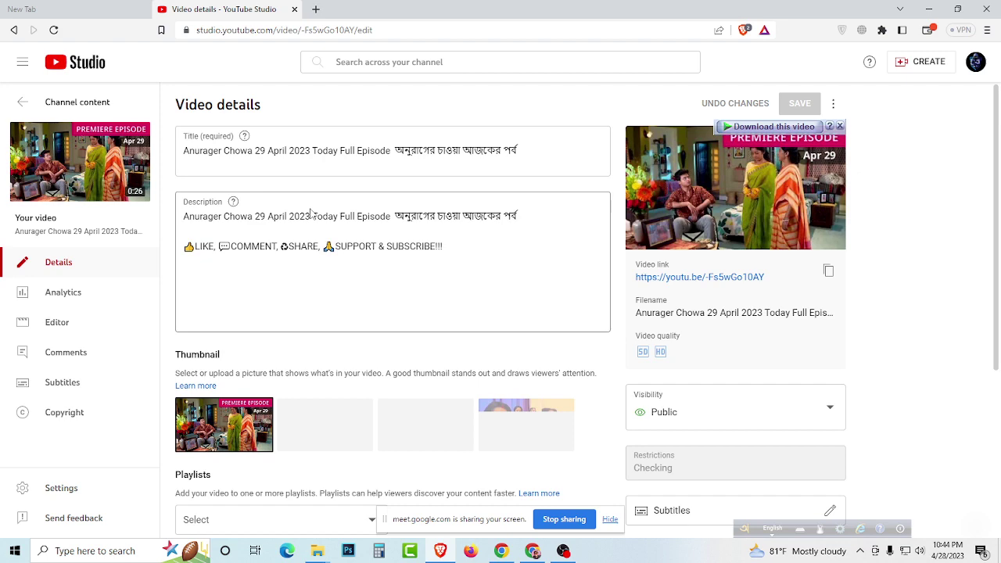
pyautogui.click(267, 151)
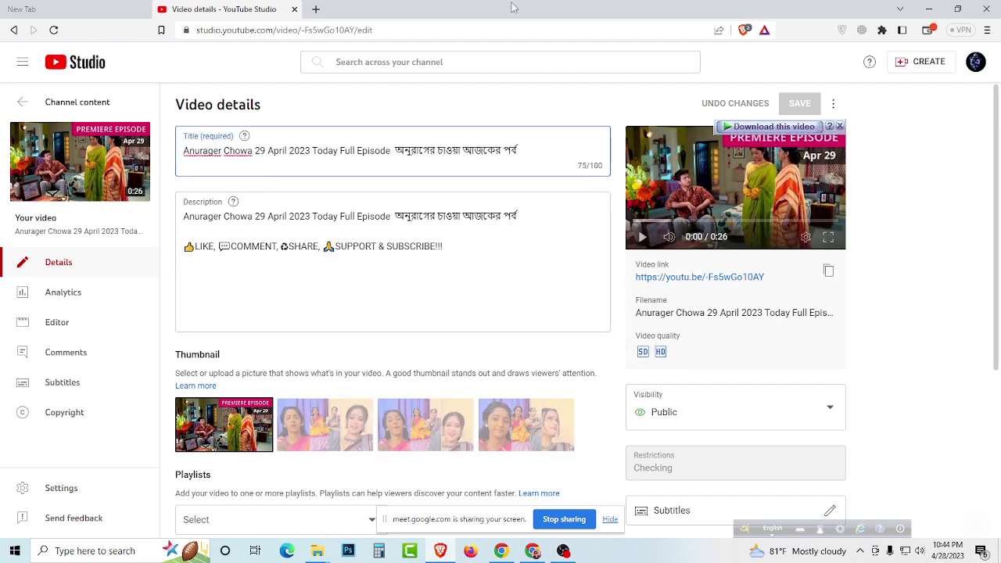
# Step: Switch to YouTube in Chrome, search for "anurager chowa" without the #shorts tag, and compare the full-episode results and their thumbnails
pyautogui.click(557, 551)
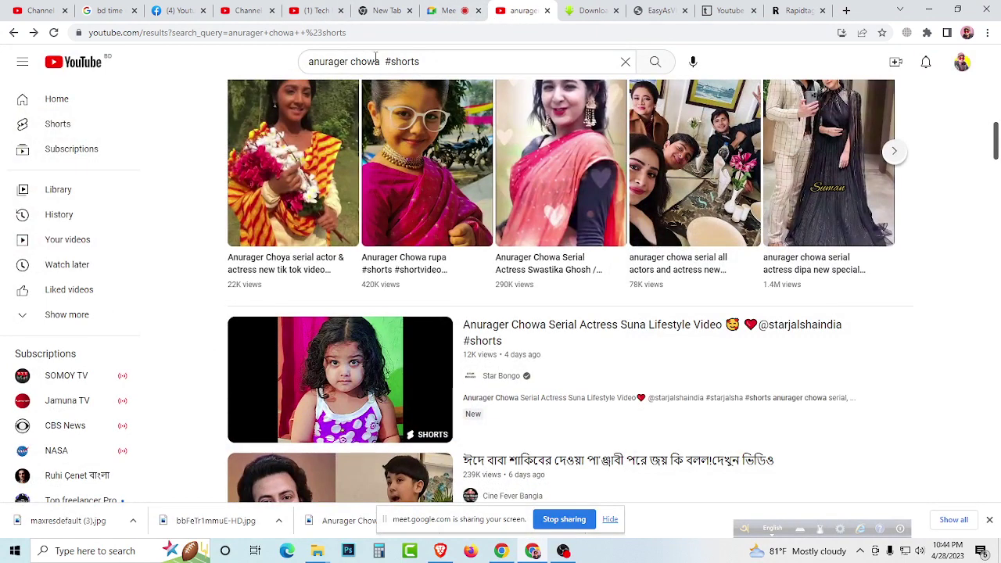
pyautogui.moveTo(385, 60); pyautogui.dragTo(468, 67)
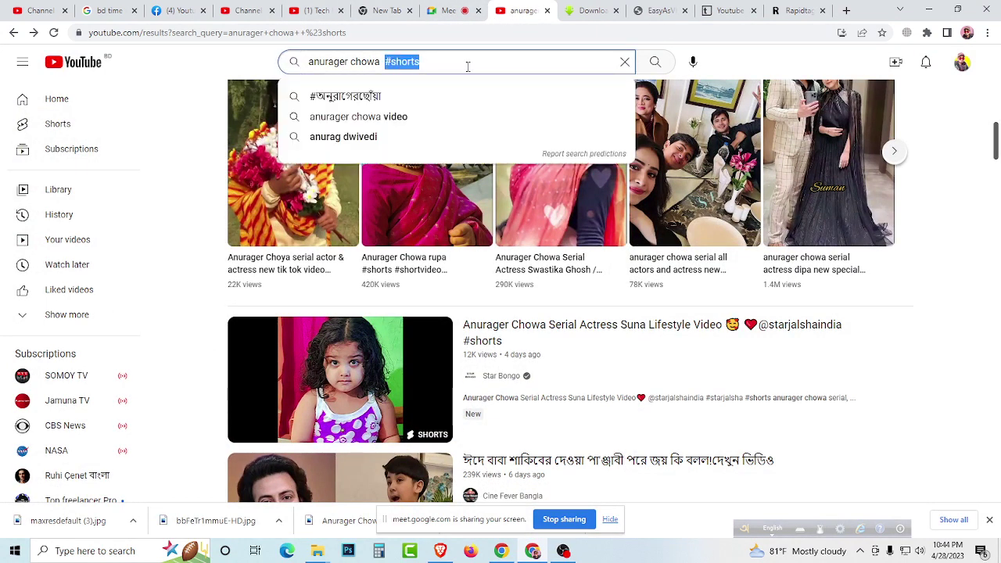
pyautogui.press('BackSpace')
pyautogui.click(656, 62)
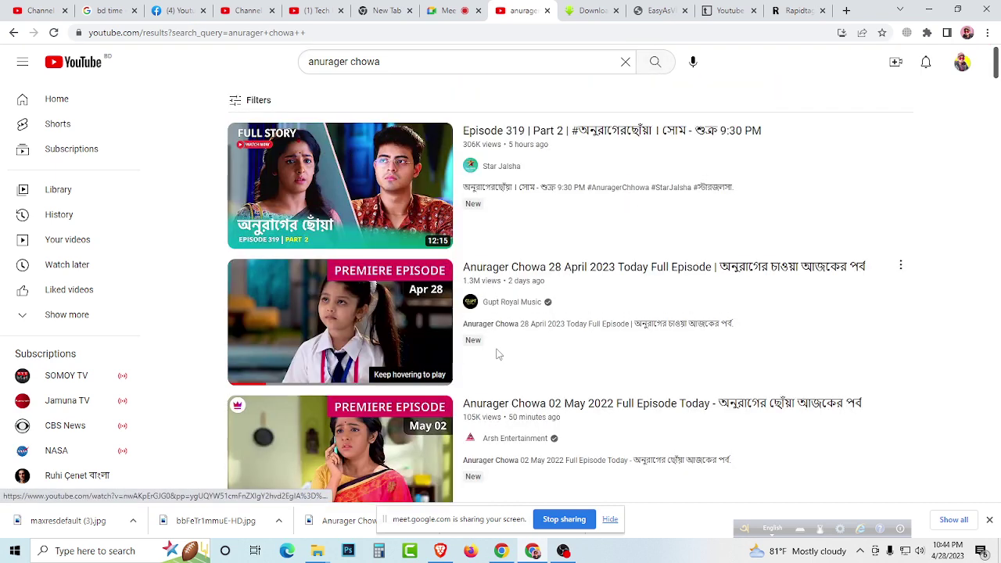
pyautogui.scroll(-2, 498, 354)
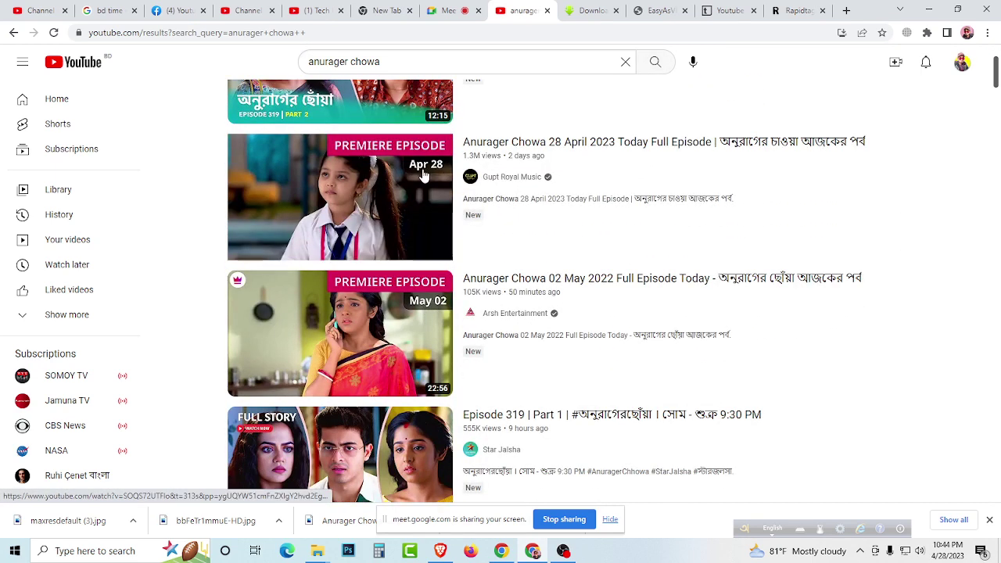
pyautogui.moveTo(431, 171)
pyautogui.moveTo(356, 295)
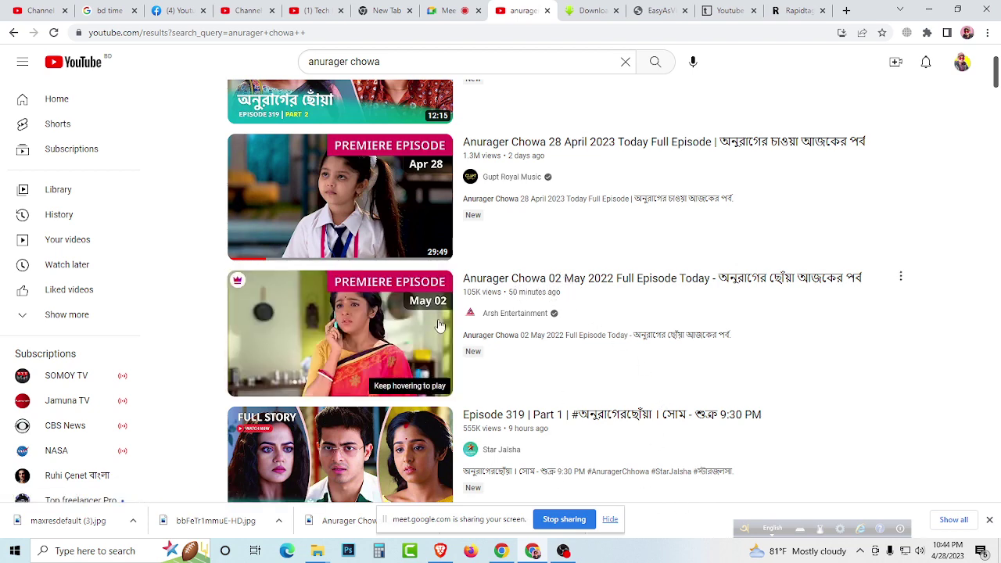
# Step: Open the Anurager Chowa 02 May 2022 Full Episode Today video, pause it, and copy its full title
pyautogui.click(574, 283)
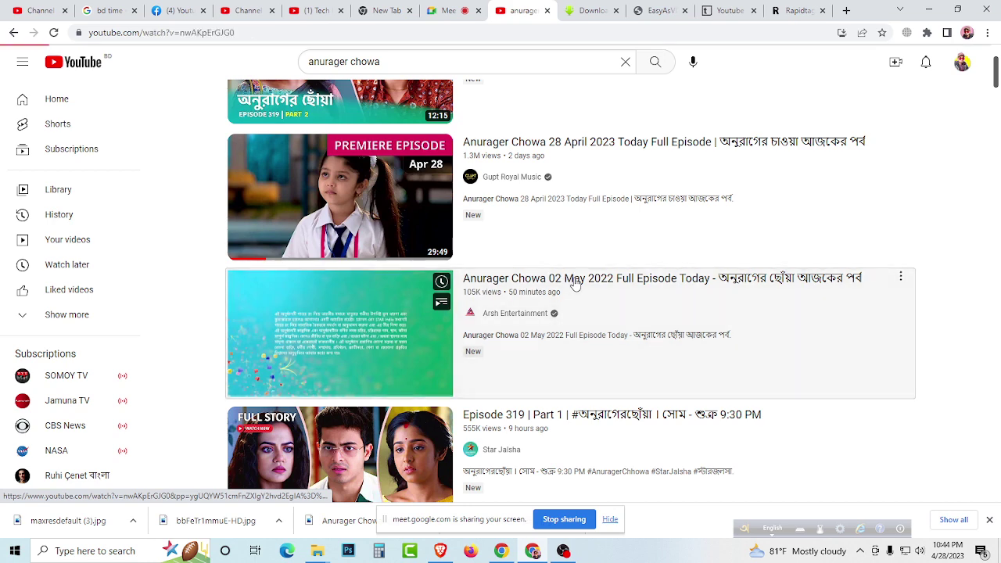
pyautogui.click(96, 403)
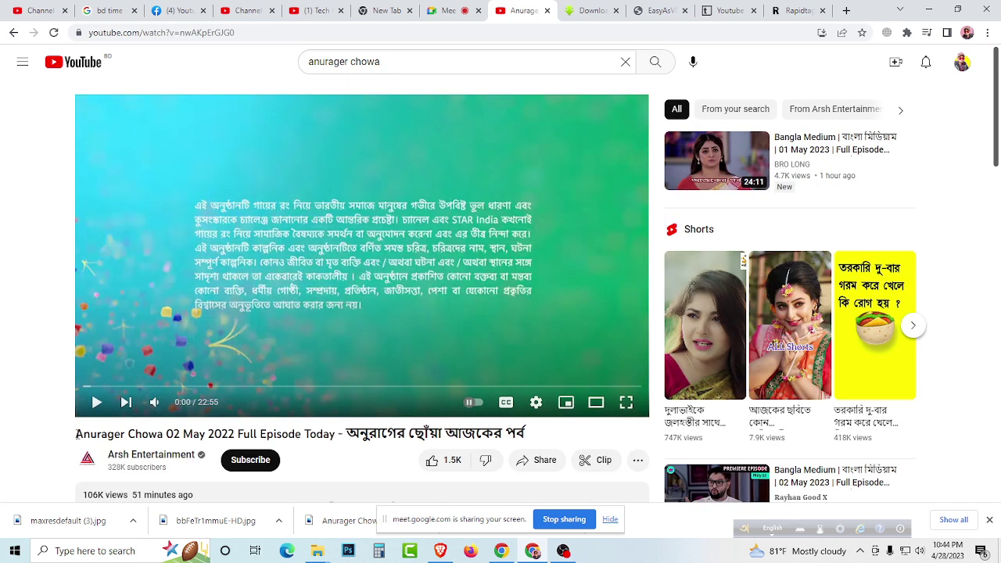
pyautogui.moveTo(76, 435); pyautogui.dragTo(538, 433)
pyautogui.rightClick(514, 424)
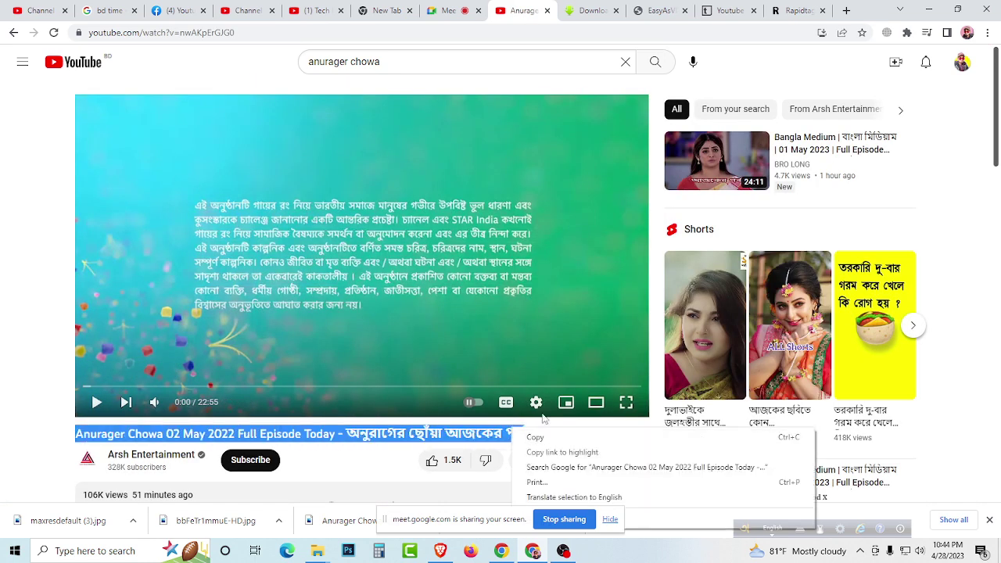
pyautogui.click(548, 438)
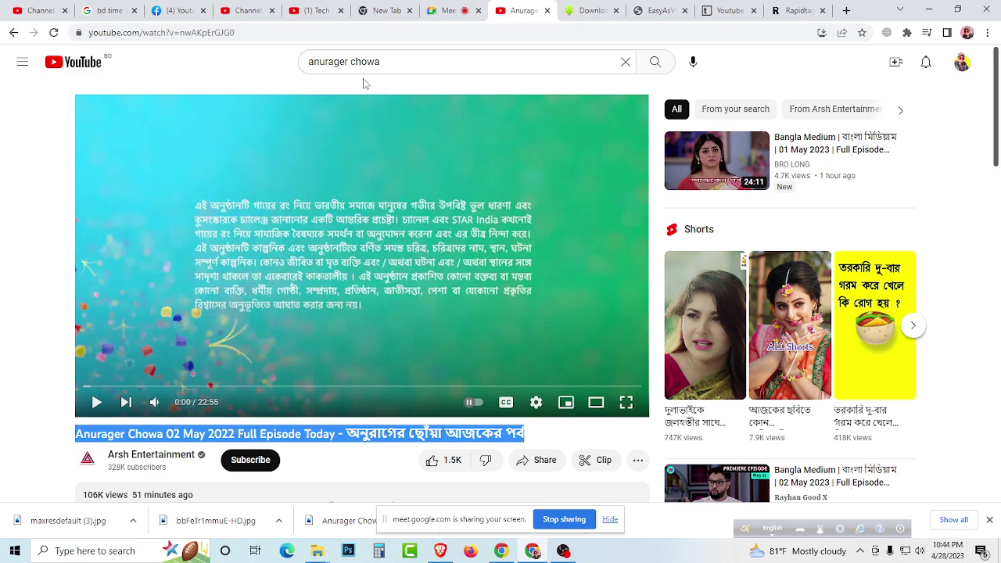
# Step: Switch to the video details in Brave and replace the title and the description's first line with "Anurager Chowa 02 May 2022 Full Episode Today - অনুরাগের ছোঁয়া আজকের পর্ব"
pyautogui.click(249, 10)
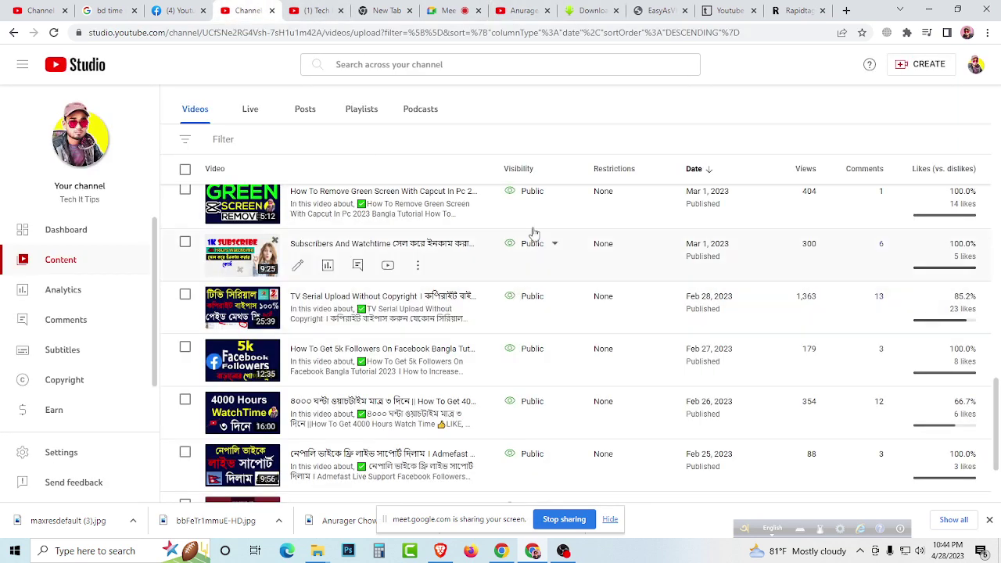
pyautogui.click(440, 550)
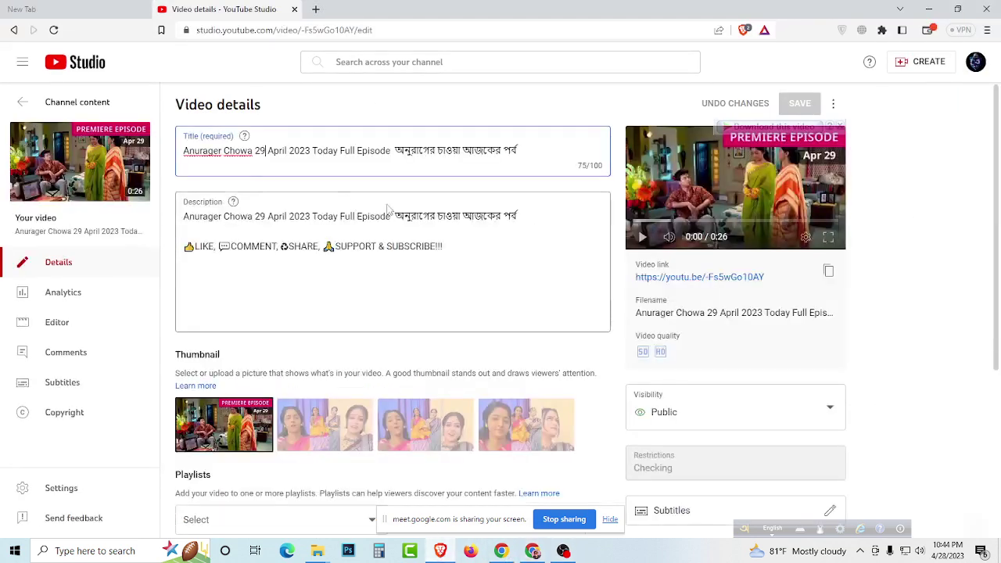
pyautogui.moveTo(526, 148); pyautogui.dragTo(184, 151)
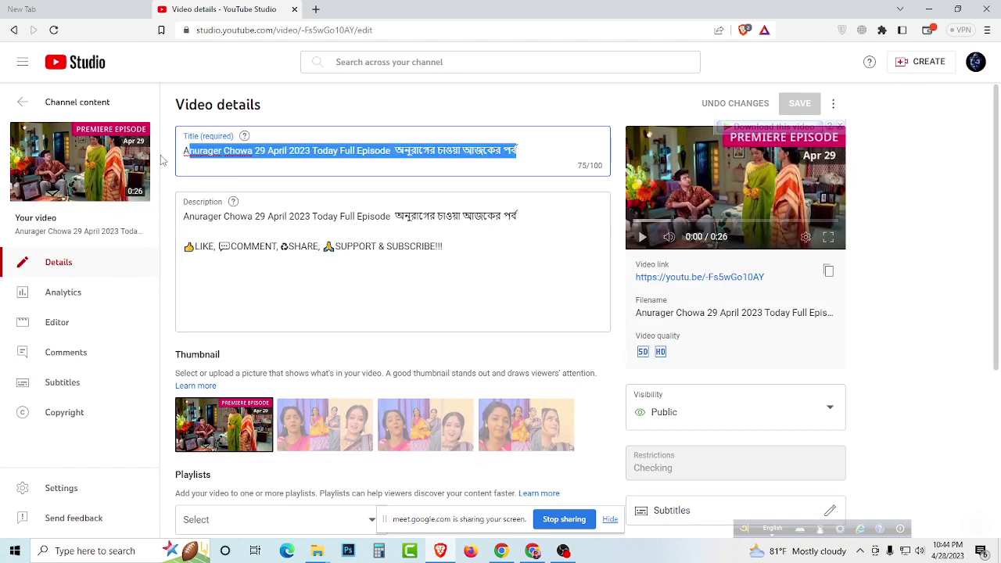
pyautogui.rightClick(258, 151)
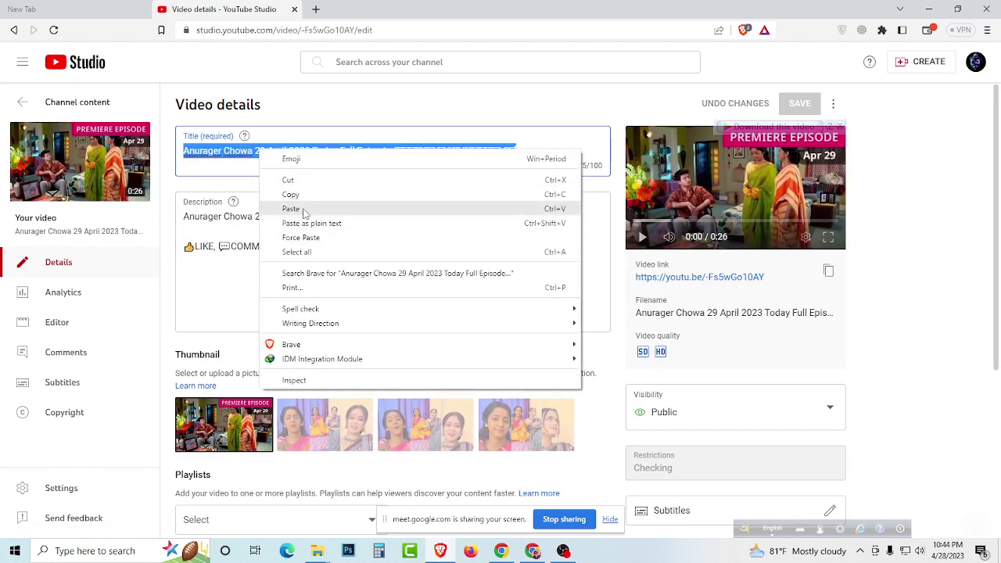
pyautogui.click(305, 209)
pyautogui.moveTo(518, 217); pyautogui.dragTo(182, 217)
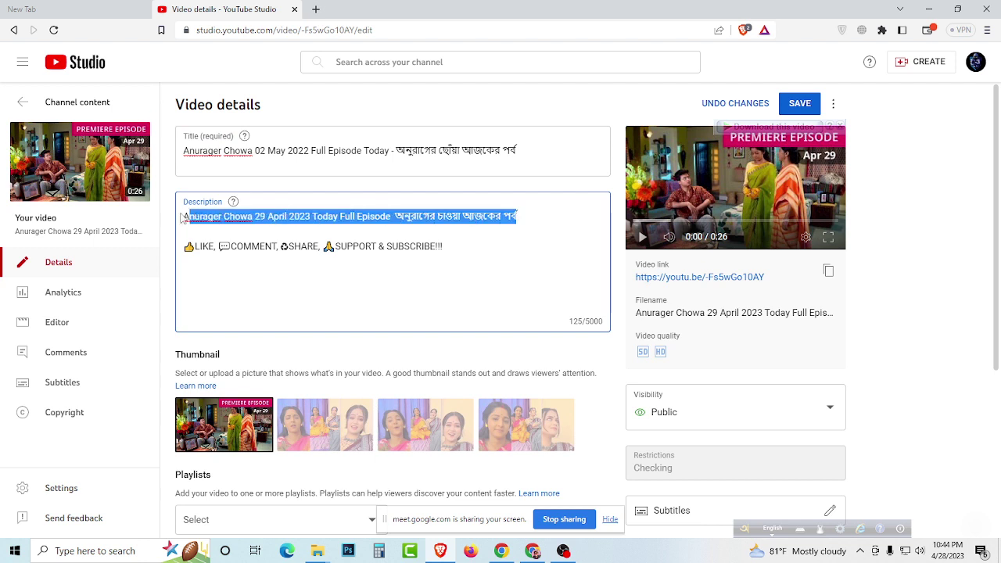
pyautogui.rightClick(221, 222)
pyautogui.click(249, 268)
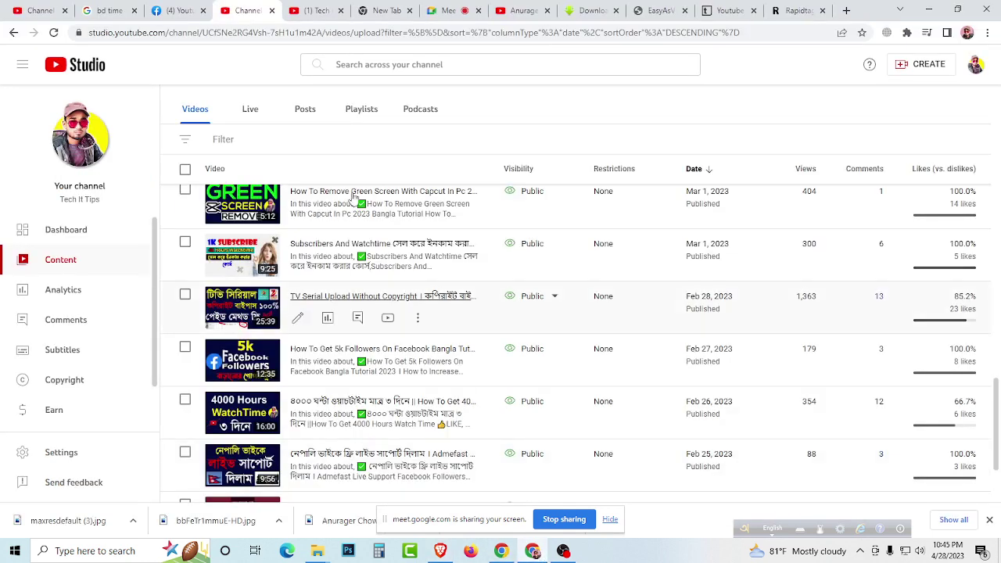
# Step: Return to the 02 May 2022 episode's page in Chrome and copy its video URL
pyautogui.click(532, 550)
pyautogui.click(531, 9)
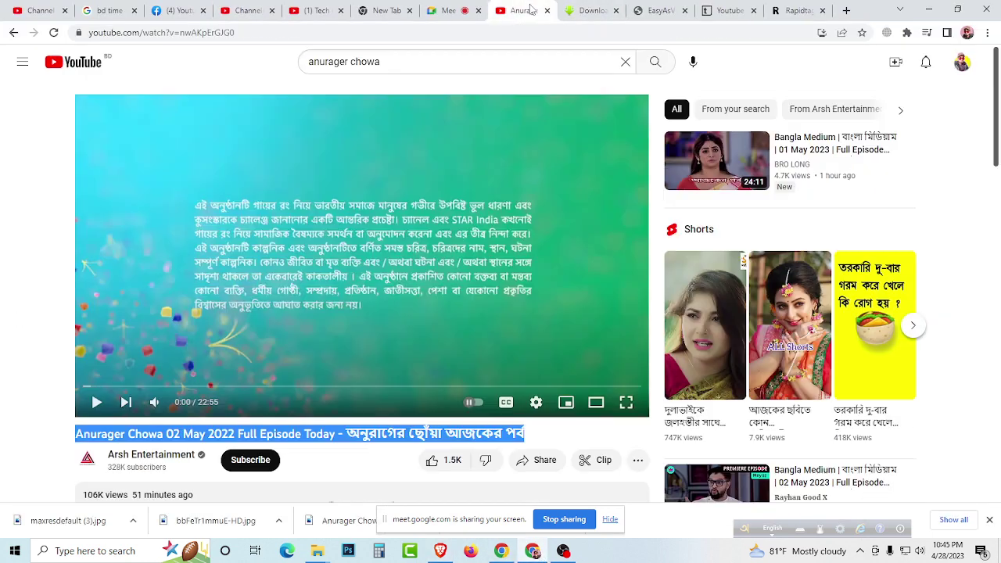
pyautogui.click(160, 32)
pyautogui.rightClick(158, 33)
pyautogui.click(195, 119)
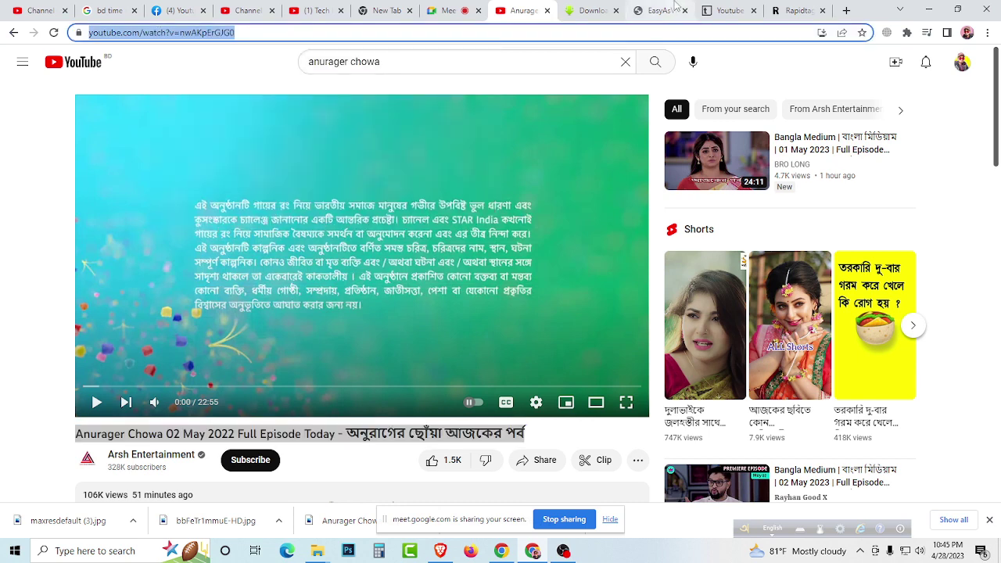
pyautogui.click(727, 10)
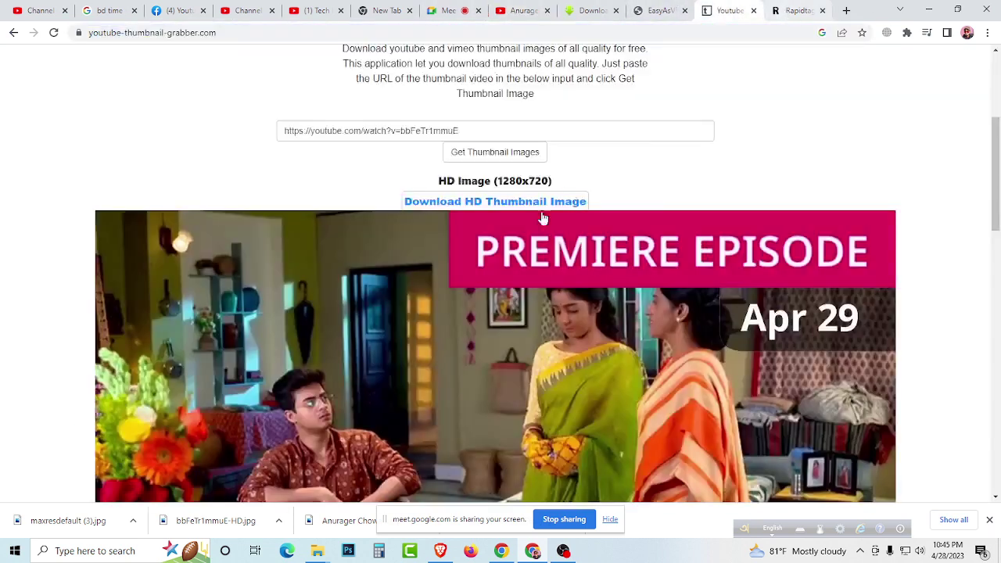
pyautogui.rightClick(512, 314)
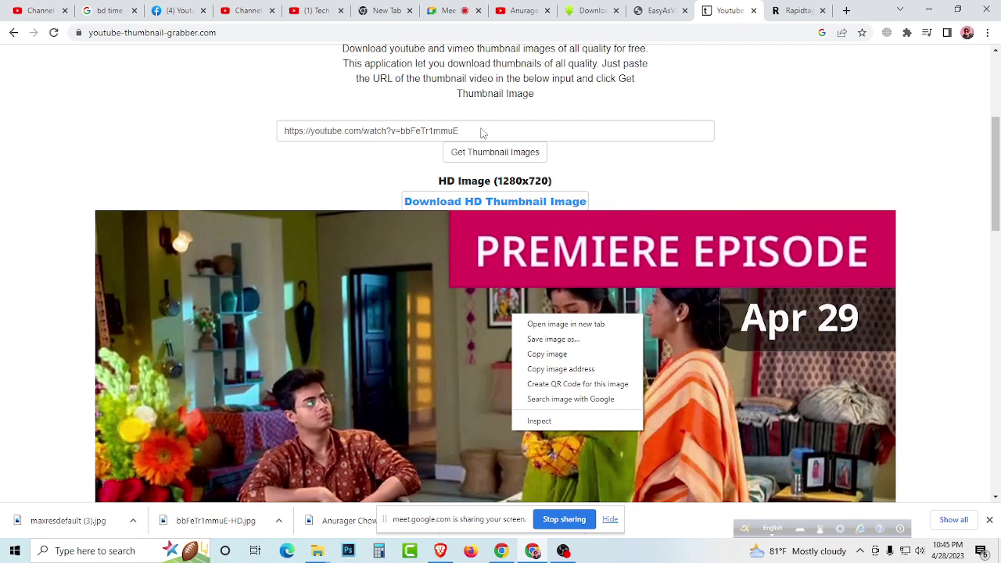
pyautogui.moveTo(480, 134); pyautogui.dragTo(306, 131)
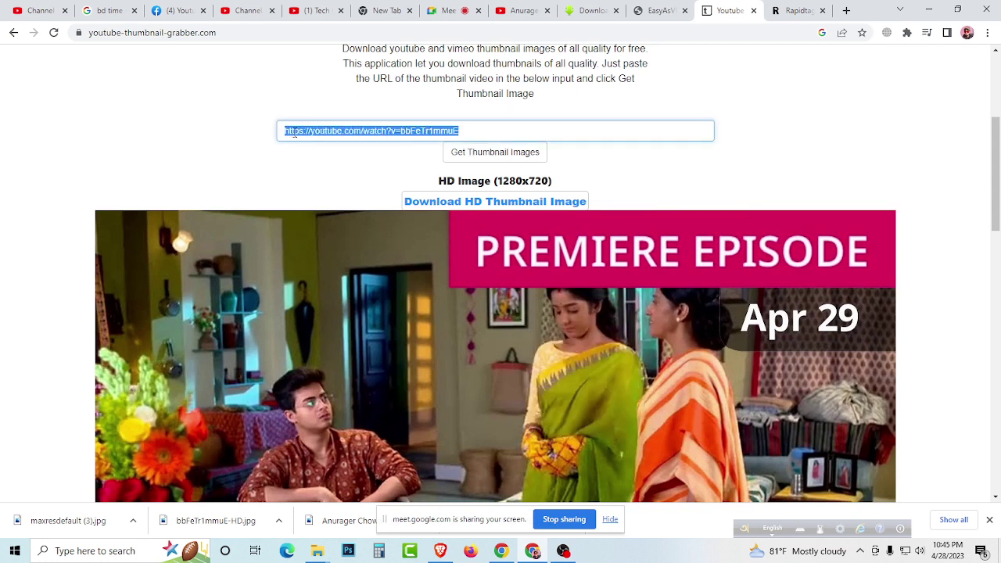
pyautogui.rightClick(294, 133)
pyautogui.click(342, 200)
pyautogui.click(474, 153)
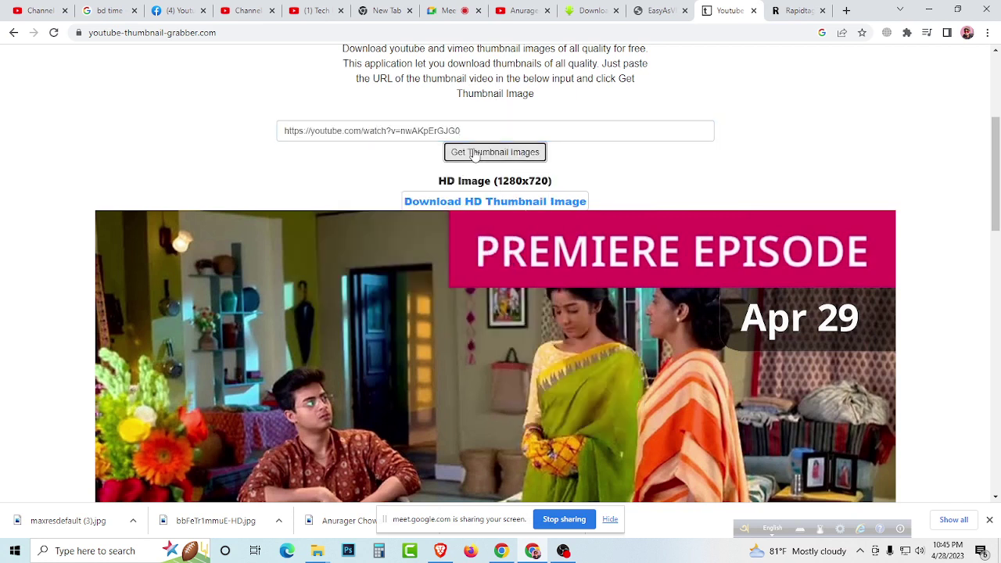